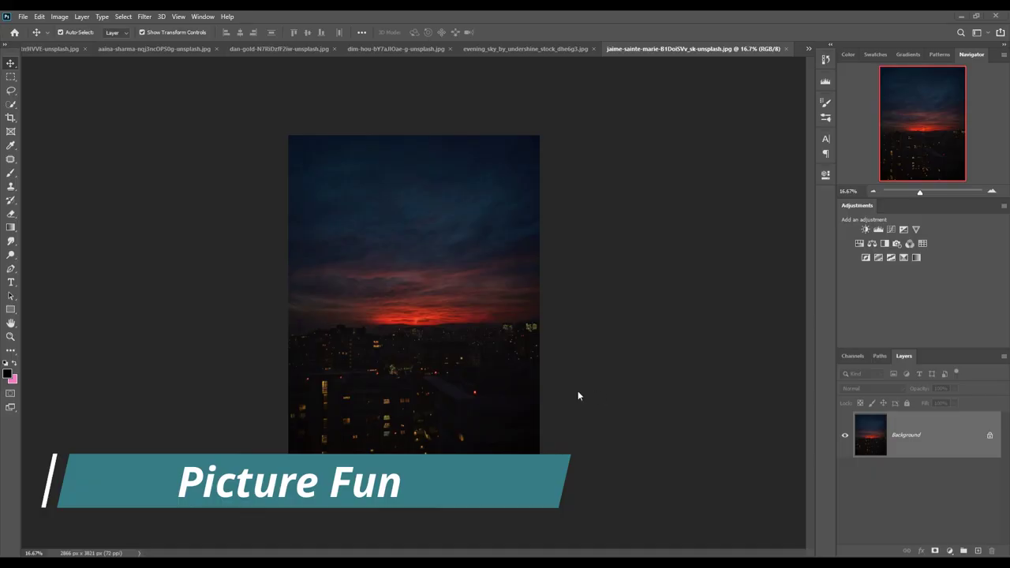
# - Create a blank 3840×2160 px, 300 ppi document, then bring up the grass-and-sky photo
pyautogui.click(23, 17)
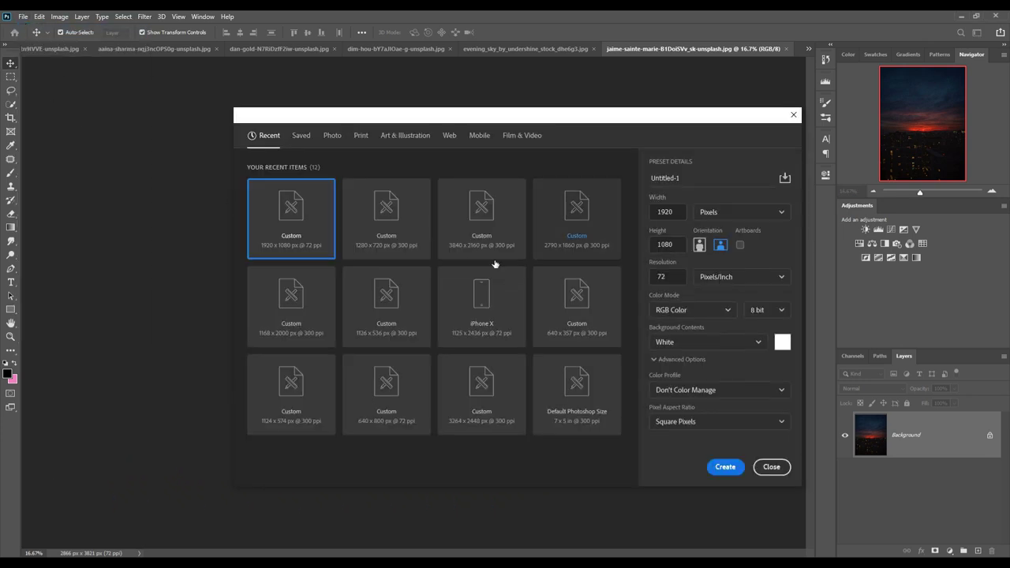
pyautogui.click(465, 225)
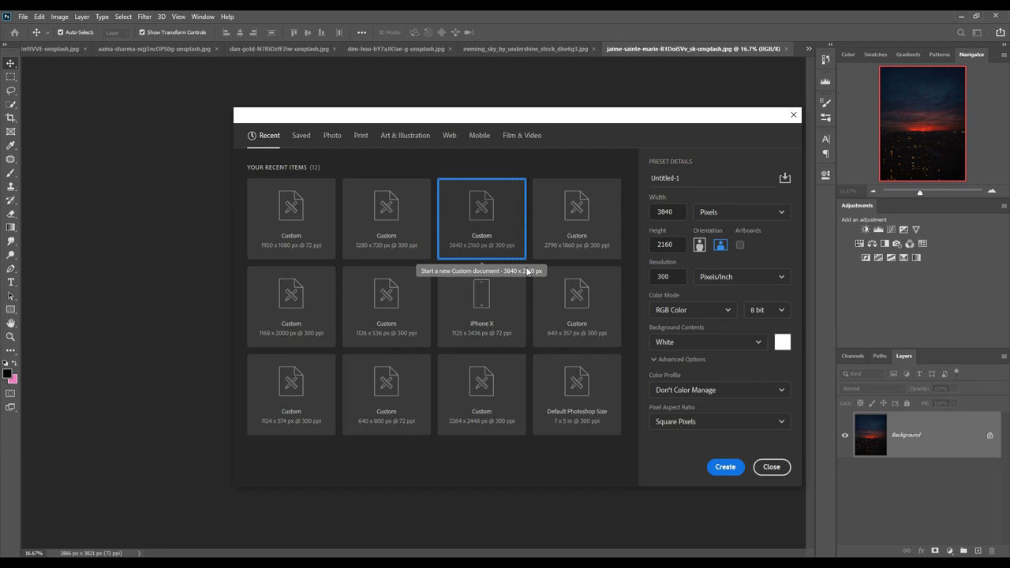
pyautogui.click(725, 467)
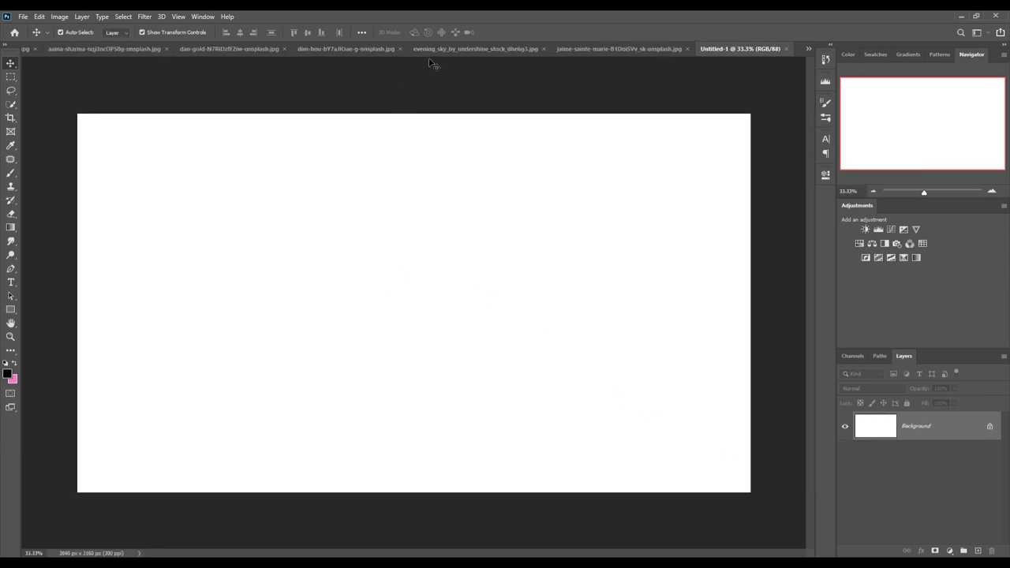
pyautogui.click(316, 49)
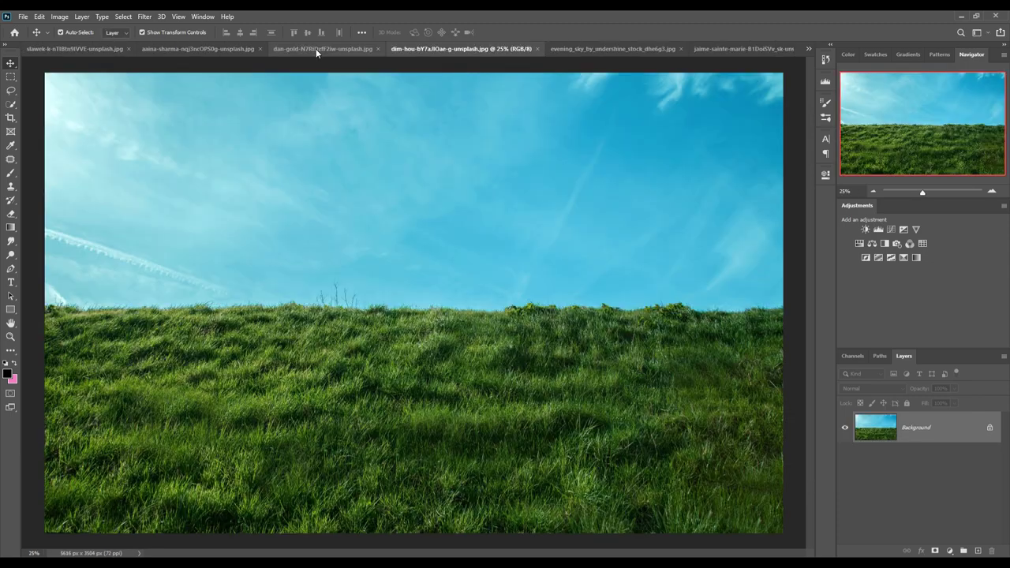
# - Quick-select the grass field below the horizon as a fresh selection
pyautogui.click(9, 108)
pyautogui.click(123, 17)
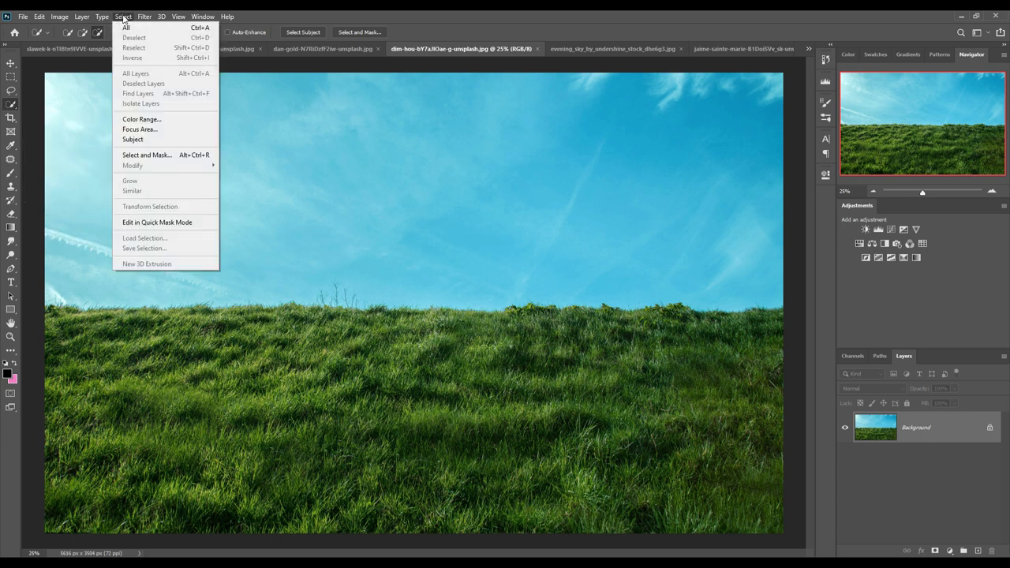
pyautogui.click(10, 103)
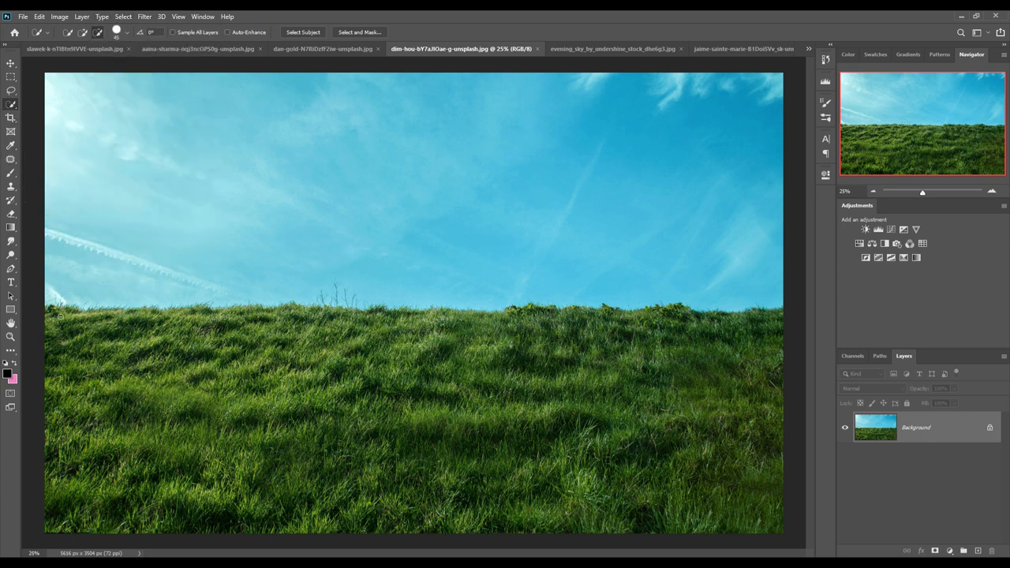
pyautogui.click(68, 32)
pyautogui.moveTo(50, 313); pyautogui.dragTo(797, 353)
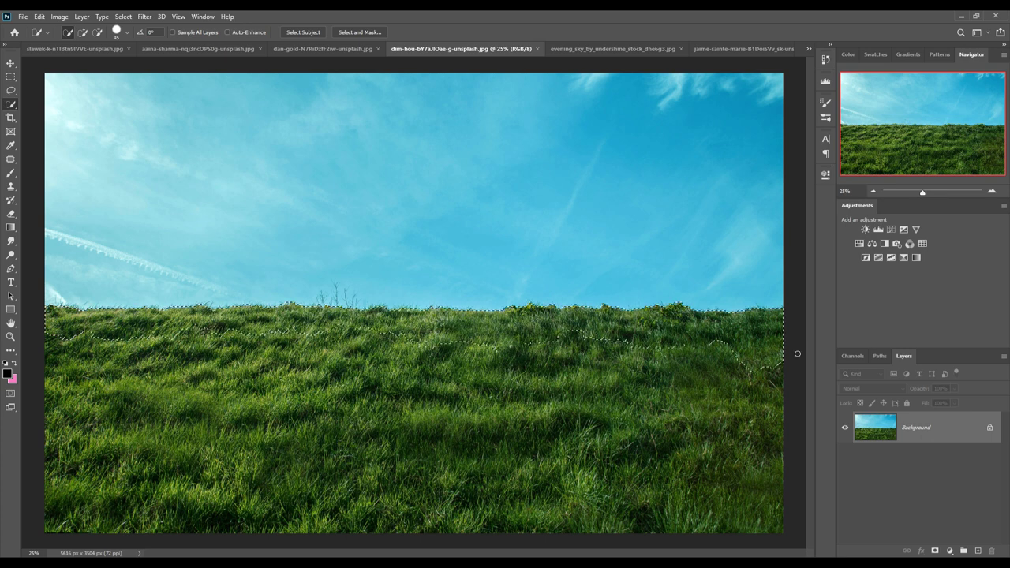
pyautogui.moveTo(797, 353)
pyautogui.mouseDown()
pyautogui.moveTo(102, 462)
pyautogui.moveTo(739, 410)
pyautogui.mouseUp()
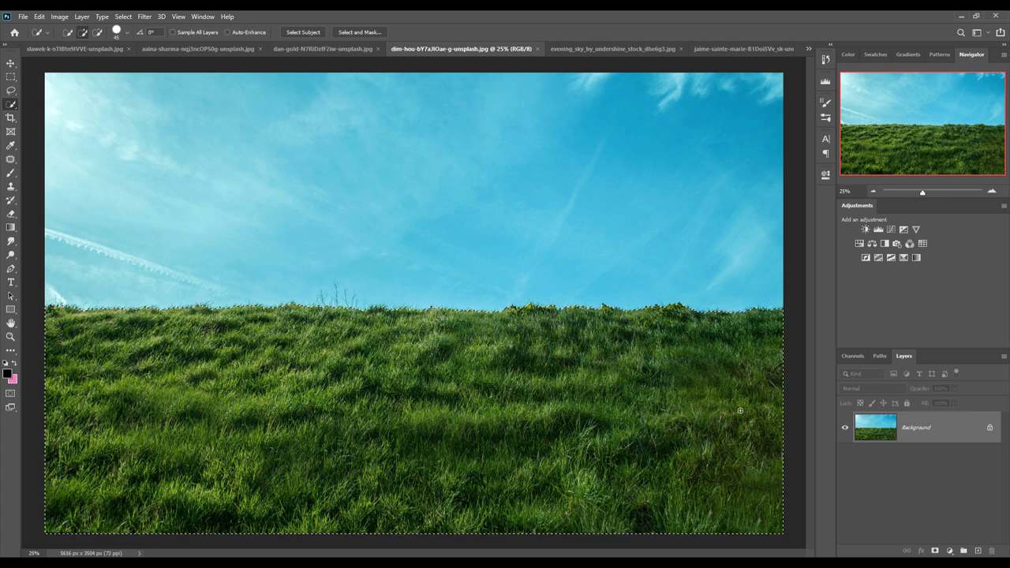
# - Lasso-add the missing horizon bumps to the grass selection
pyautogui.press('l')
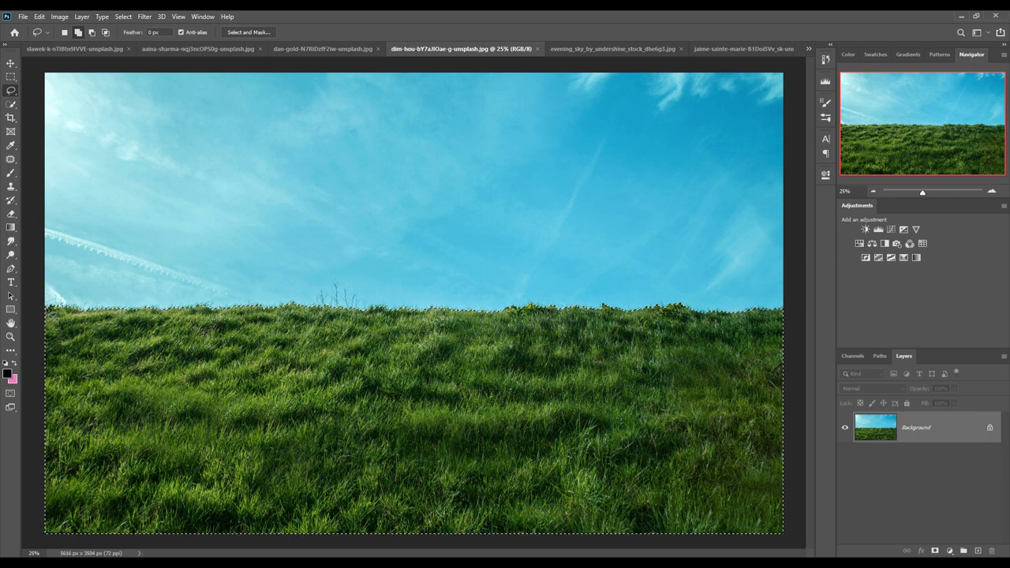
pyautogui.moveTo(47, 306); pyautogui.dragTo(80, 306)
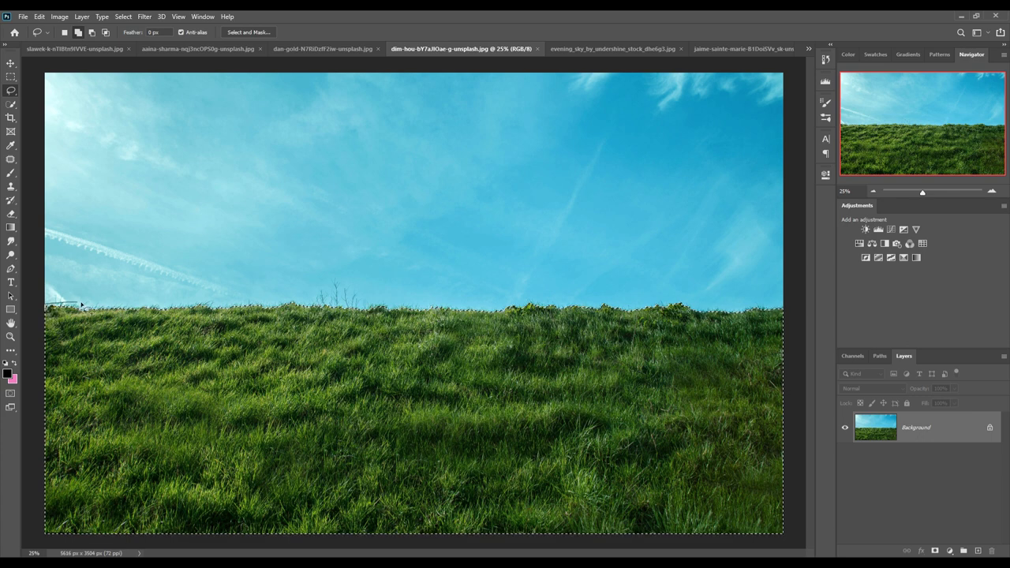
pyautogui.moveTo(194, 305); pyautogui.dragTo(251, 308)
pyautogui.moveTo(365, 305)
pyautogui.mouseDown()
pyautogui.moveTo(791, 309)
pyautogui.moveTo(793, 333)
pyautogui.moveTo(472, 347)
pyautogui.moveTo(230, 314)
pyautogui.moveTo(59, 318)
pyautogui.moveTo(45, 306)
pyautogui.mouseUp()
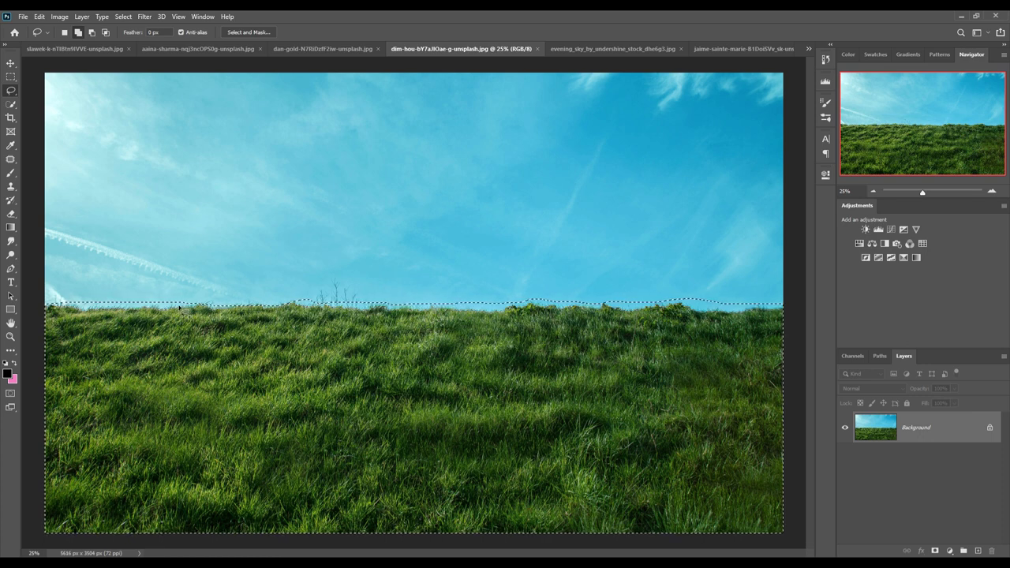
pyautogui.moveTo(179, 303); pyautogui.dragTo(200, 301)
pyautogui.moveTo(259, 323)
pyautogui.mouseDown()
pyautogui.moveTo(193, 320)
pyautogui.moveTo(180, 306)
pyautogui.mouseUp()
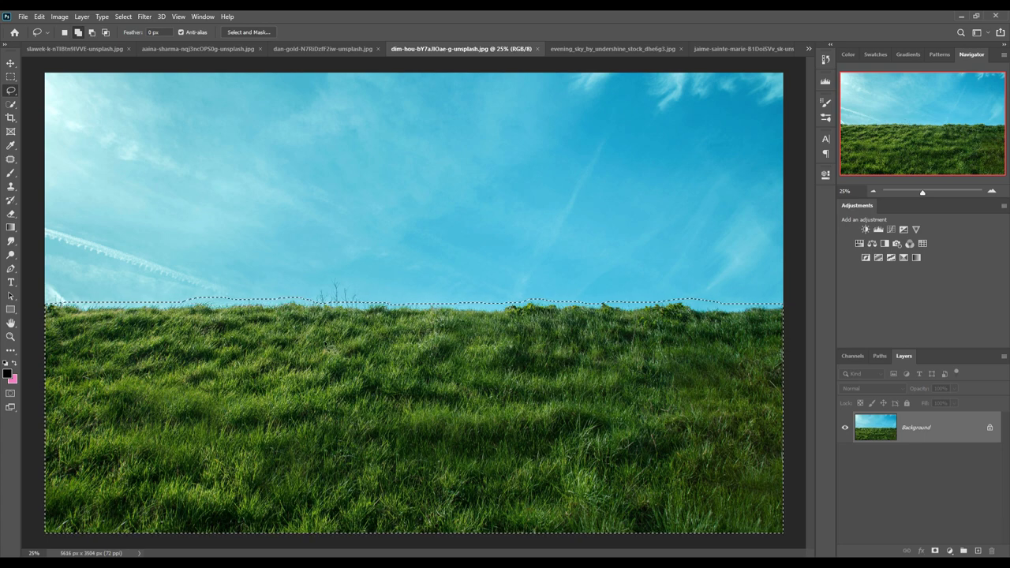
# - Drag the selected grass into the new document as Layer 1
pyautogui.press('v')
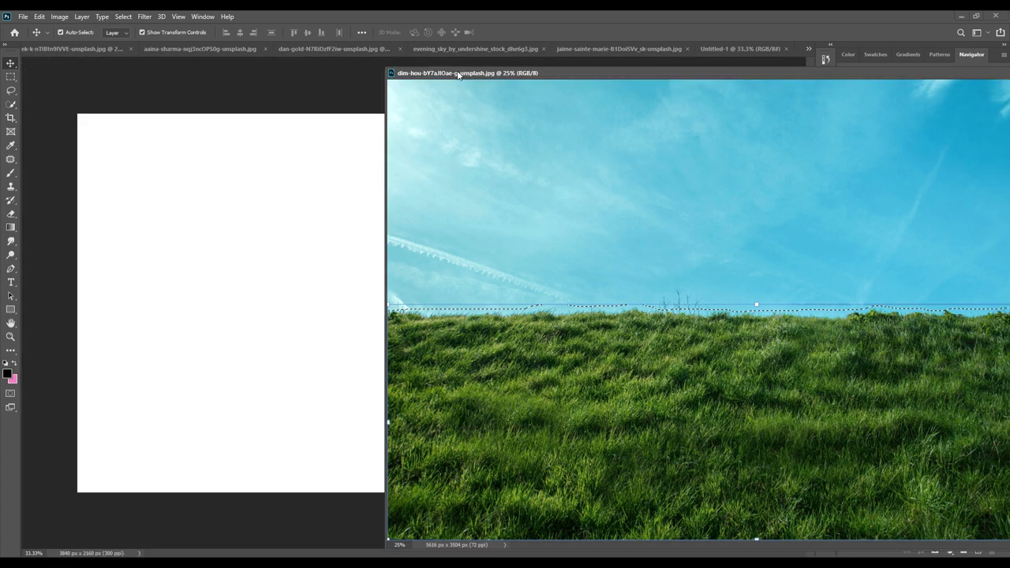
pyautogui.moveTo(457, 52); pyautogui.dragTo(471, 85)
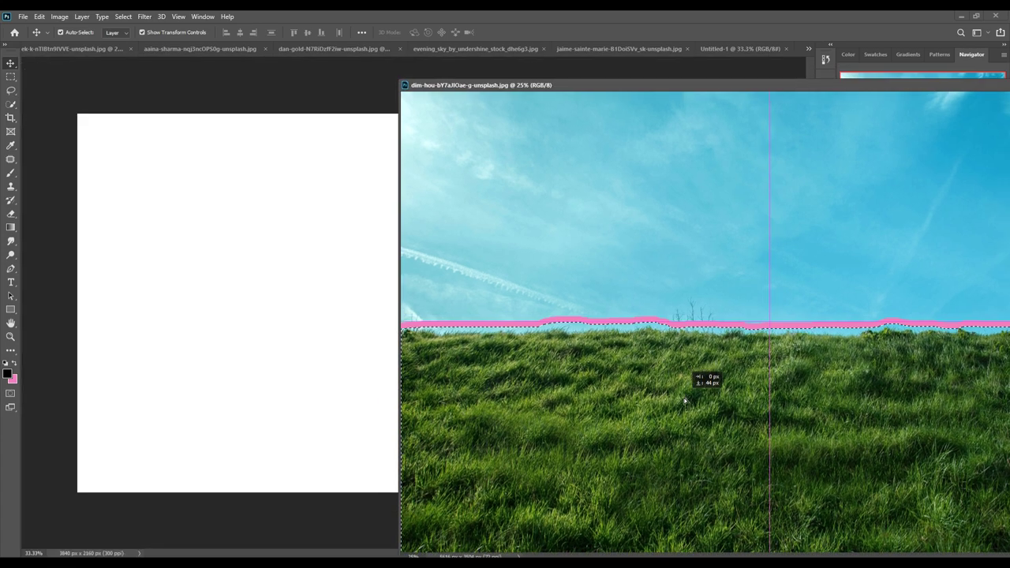
pyautogui.moveTo(710, 378); pyautogui.dragTo(313, 370)
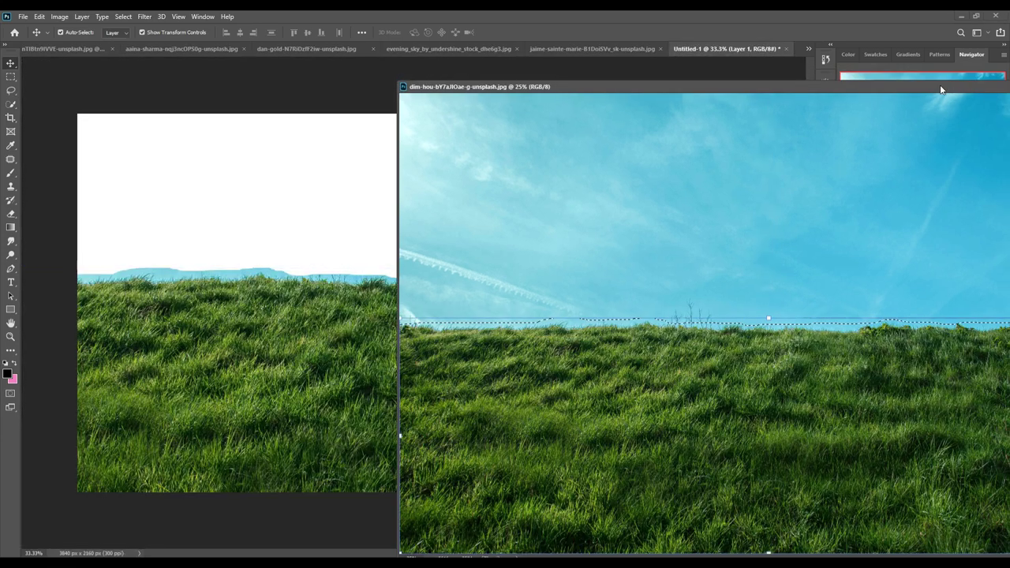
pyautogui.doubleClick(939, 84)
pyautogui.click(794, 137)
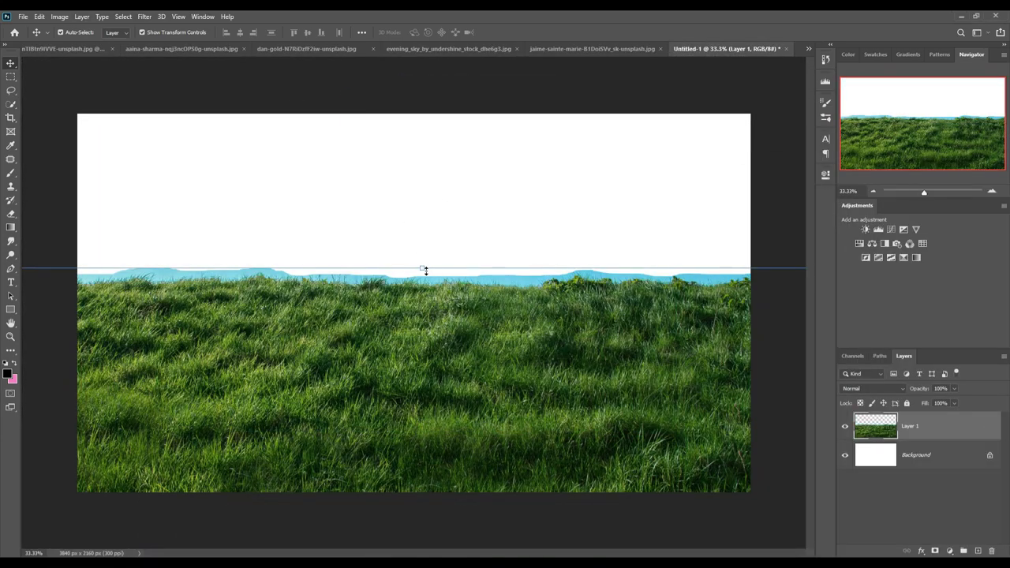
# - Scale the grass to about 119.75%, lower it to the bottom, and crop to canvas
pyautogui.moveTo(424, 269)
pyautogui.mouseDown()
pyautogui.moveTo(421, 232)
pyautogui.moveTo(422, 414)
pyautogui.mouseUp()
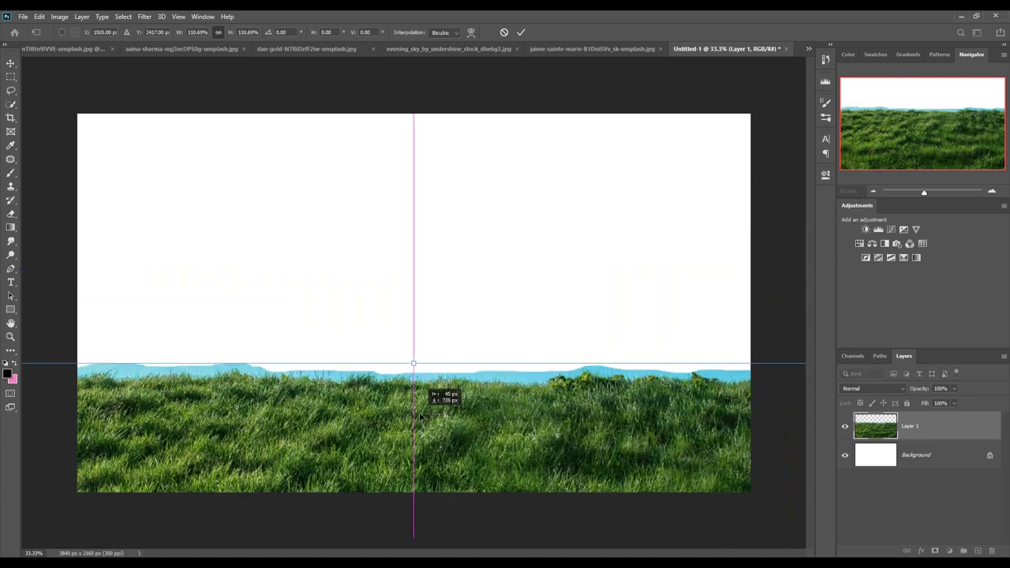
pyautogui.moveTo(413, 363)
pyautogui.mouseDown()
pyautogui.moveTo(421, 347)
pyautogui.moveTo(416, 452)
pyautogui.moveTo(422, 415)
pyautogui.mouseUp()
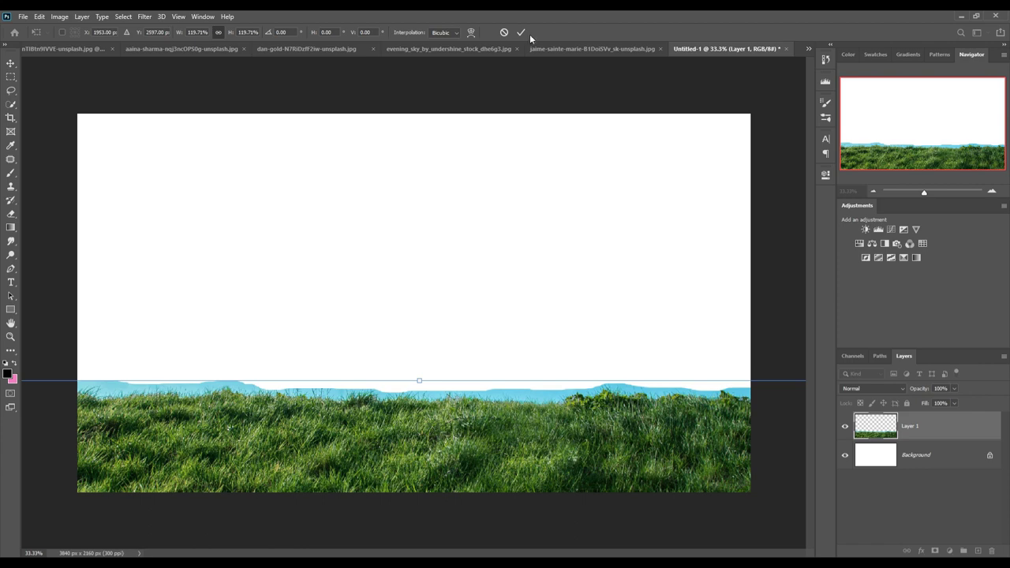
pyautogui.click(522, 33)
pyautogui.click(10, 117)
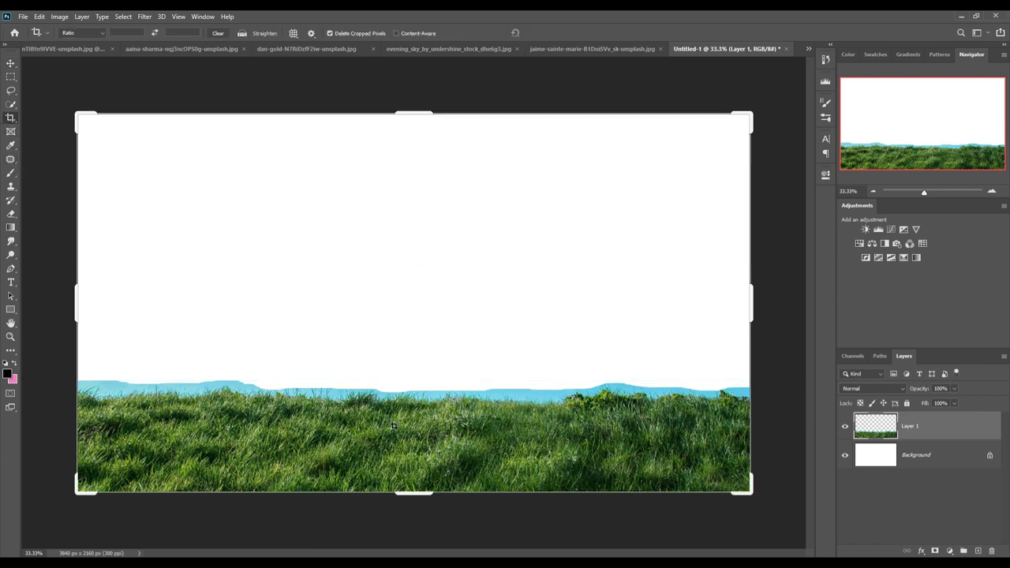
pyautogui.click(551, 32)
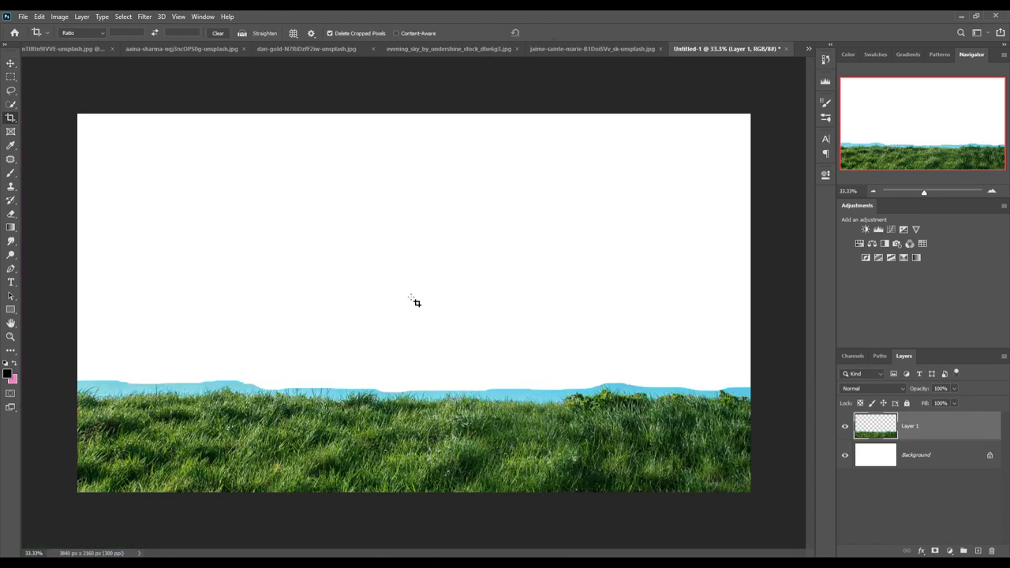
# - Quick-select the grass, refine its horizon edge, and output Layer 1 copy with a layer mask
pyautogui.click(11, 104)
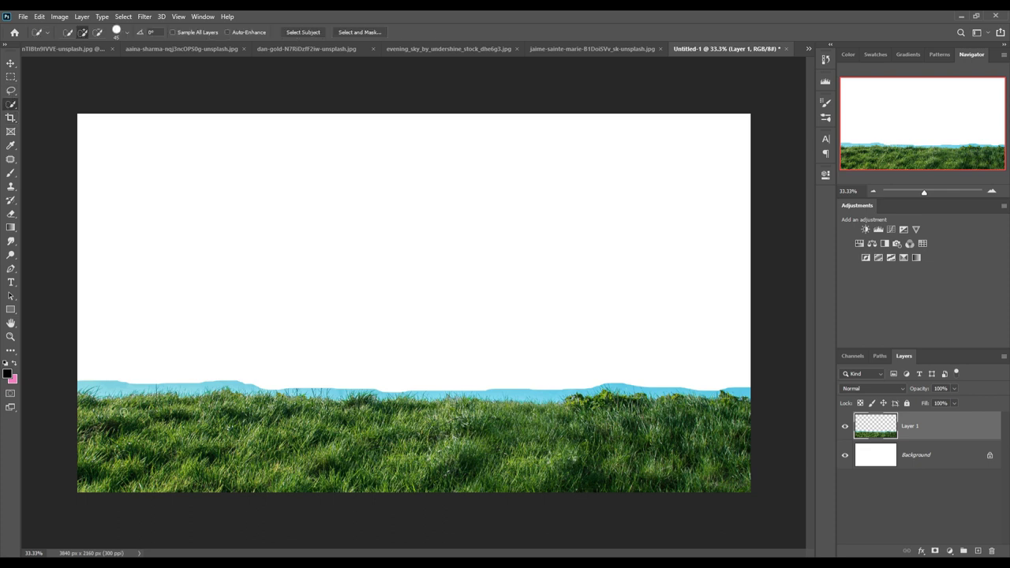
pyautogui.moveTo(99, 394); pyautogui.dragTo(793, 401)
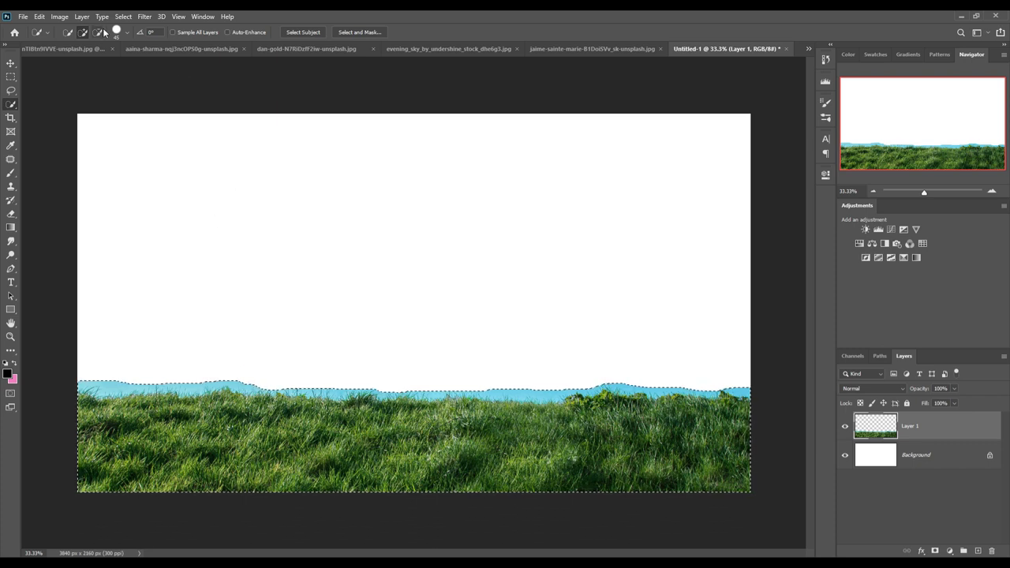
pyautogui.click(360, 33)
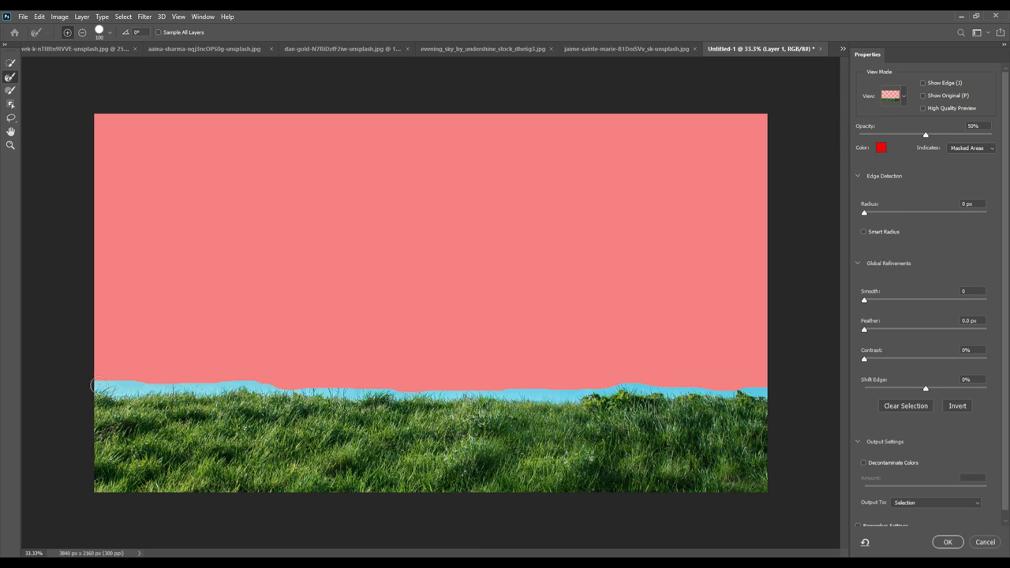
pyautogui.moveTo(192, 394)
pyautogui.mouseDown()
pyautogui.moveTo(90, 394)
pyautogui.moveTo(219, 401)
pyautogui.moveTo(97, 395)
pyautogui.moveTo(126, 392)
pyautogui.mouseUp()
pyautogui.moveTo(207, 399)
pyautogui.mouseDown()
pyautogui.moveTo(308, 395)
pyautogui.moveTo(214, 394)
pyautogui.mouseUp()
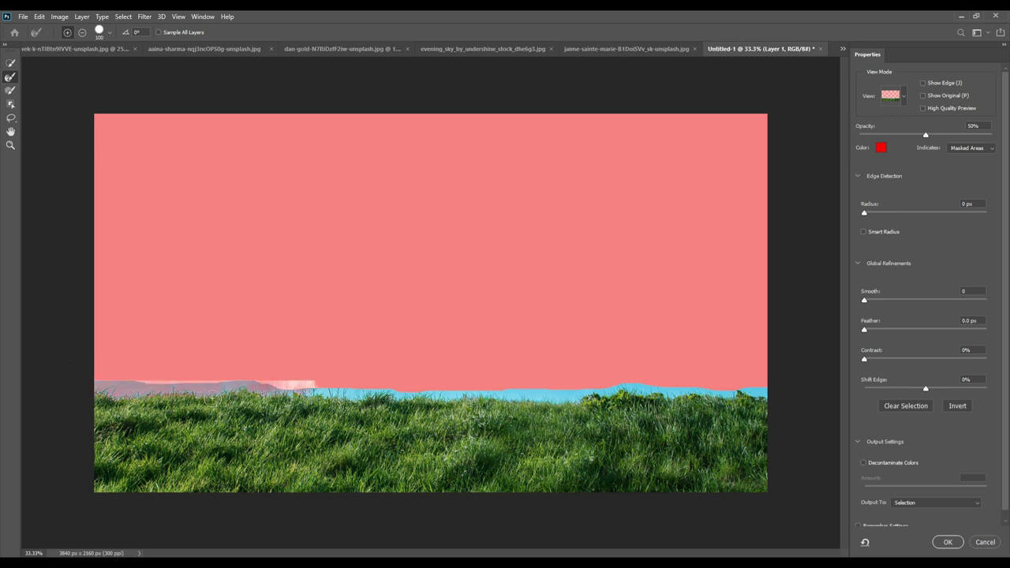
pyautogui.moveTo(276, 398)
pyautogui.mouseDown()
pyautogui.moveTo(261, 399)
pyautogui.moveTo(563, 400)
pyautogui.mouseUp()
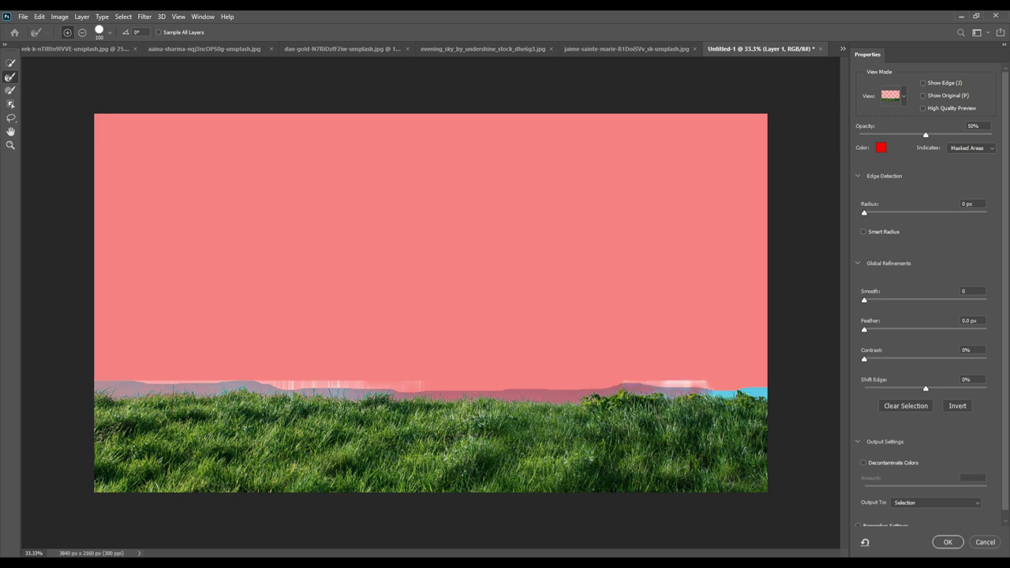
pyautogui.moveTo(659, 392); pyautogui.dragTo(783, 400)
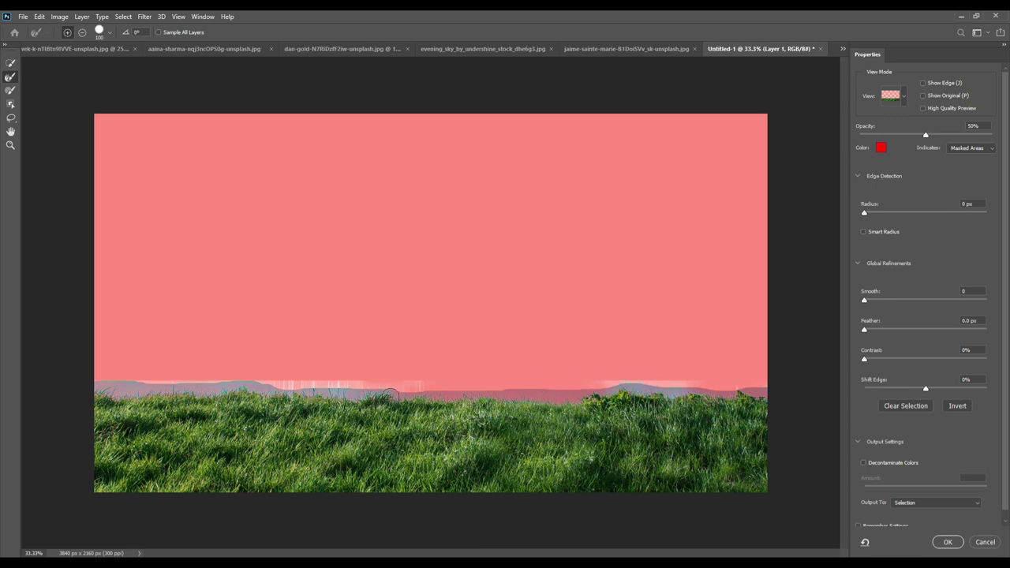
pyautogui.click(915, 503)
pyautogui.click(947, 542)
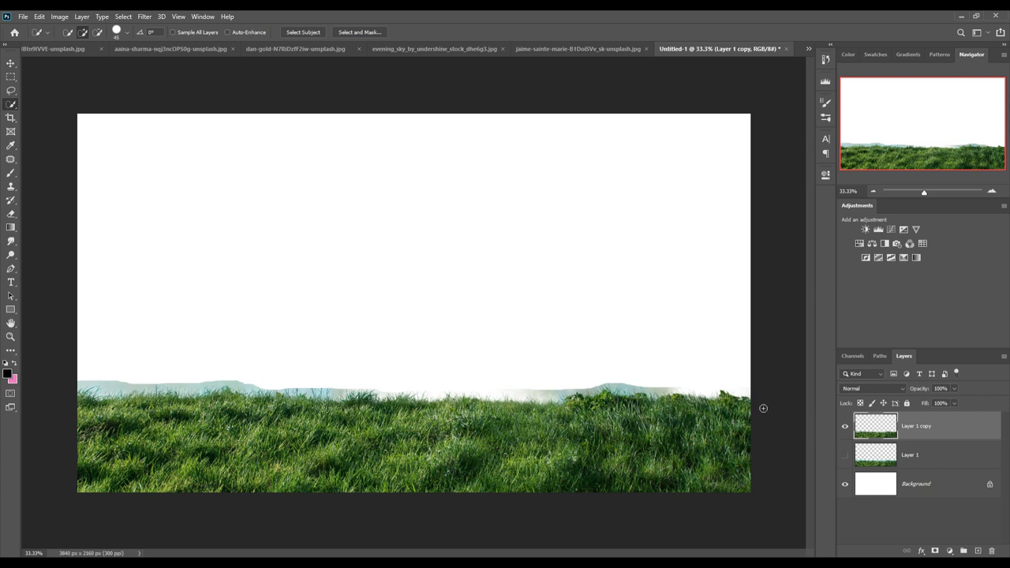
# - Marquee the top half of the sunset photo and drag it into the composite
pyautogui.click(944, 490)
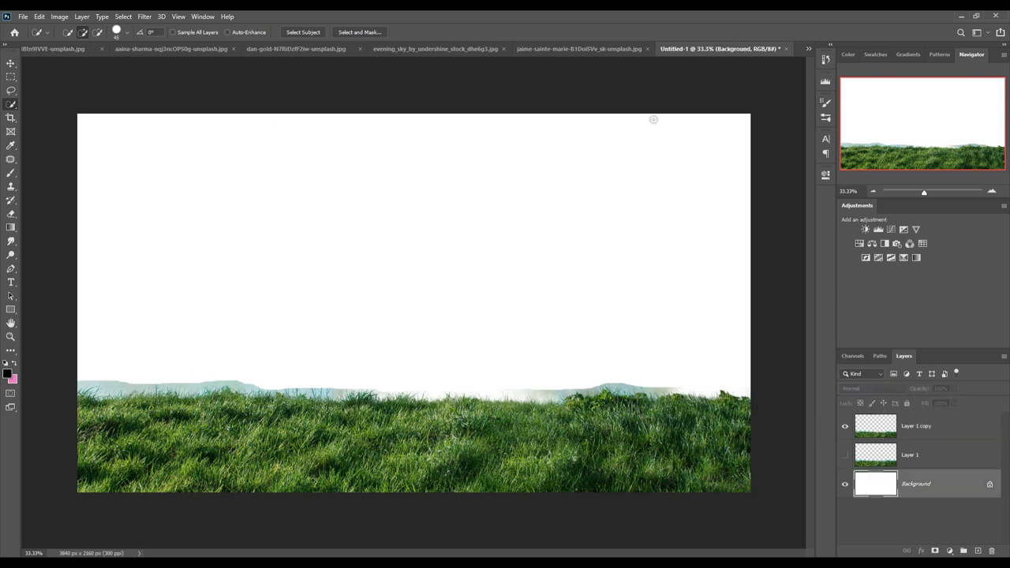
pyautogui.click(577, 48)
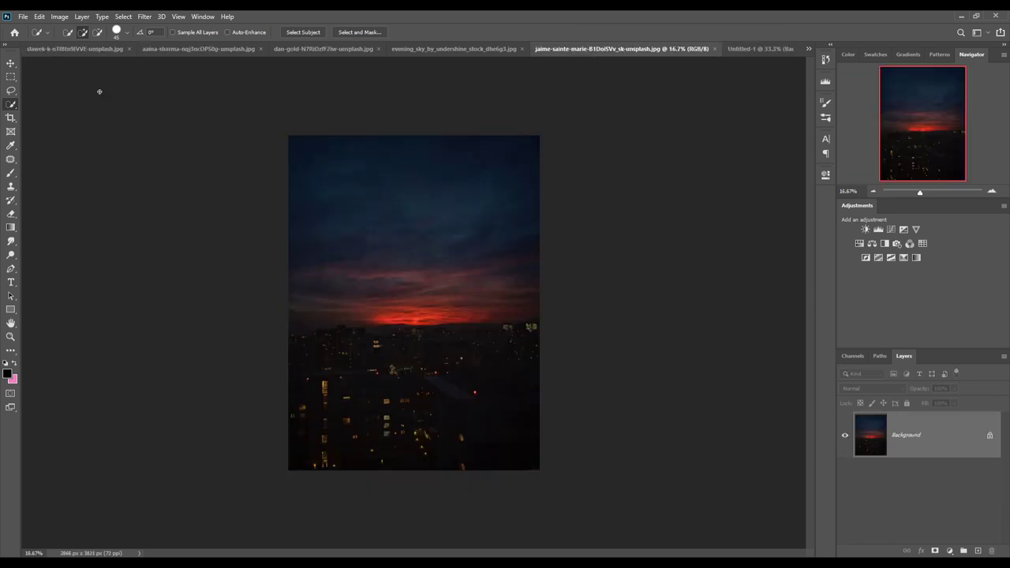
pyautogui.press('m')
pyautogui.moveTo(287, 135); pyautogui.dragTo(570, 294)
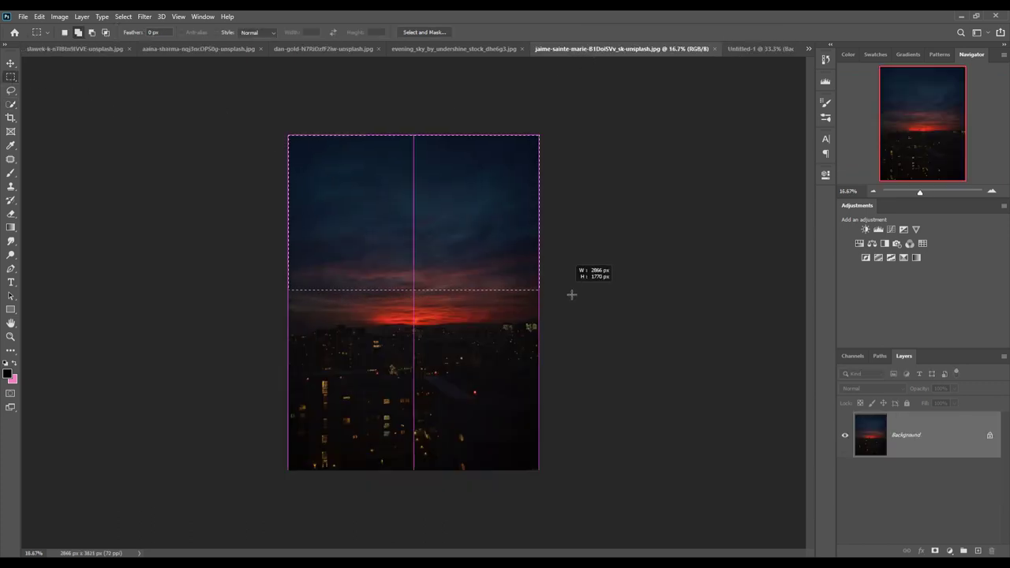
pyautogui.press('v')
pyautogui.moveTo(612, 48); pyautogui.dragTo(631, 87)
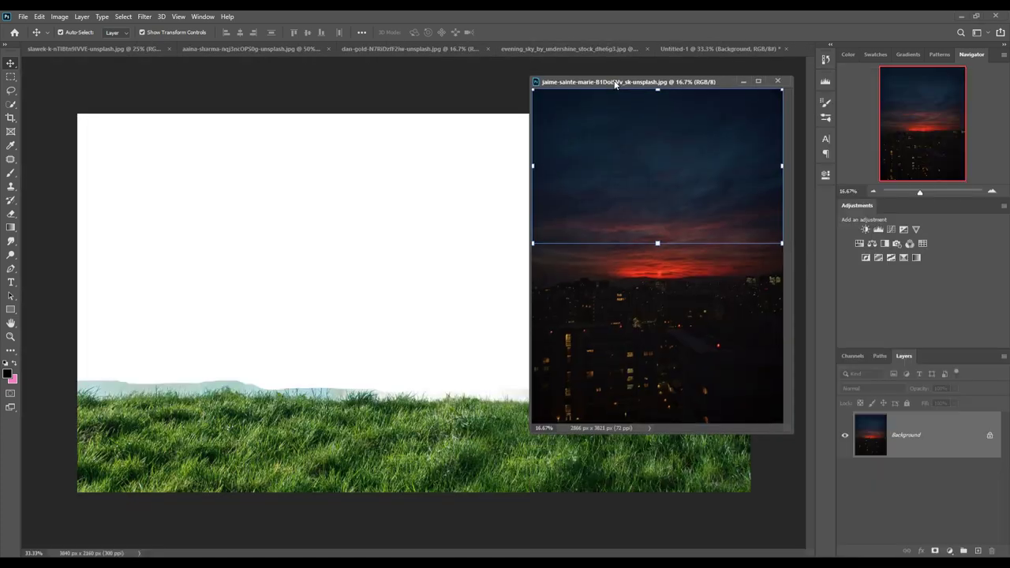
pyautogui.moveTo(631, 174)
pyautogui.mouseDown()
pyautogui.moveTo(580, 216)
pyautogui.moveTo(394, 237)
pyautogui.mouseUp()
pyautogui.click(763, 99)
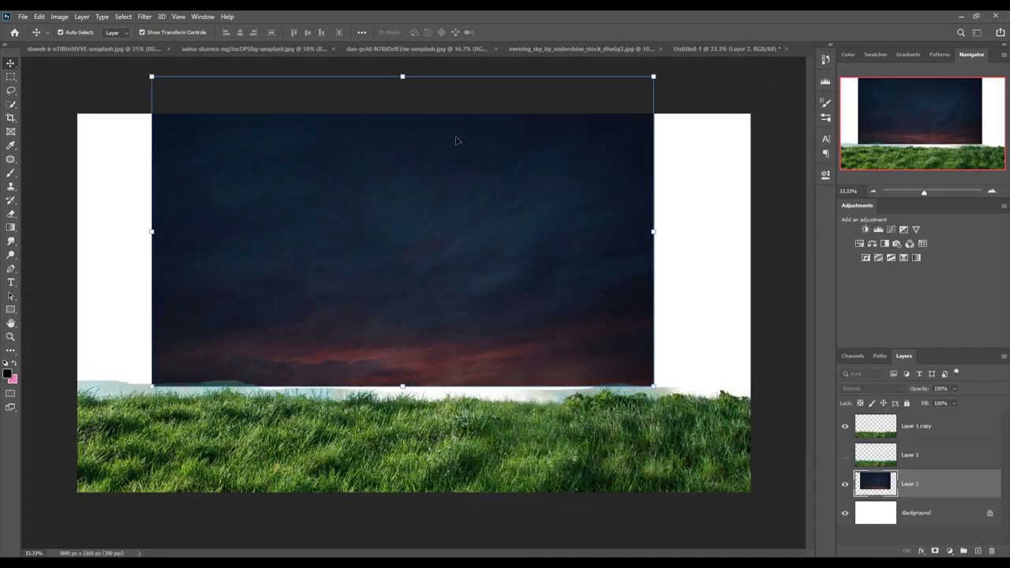
# - Scale the sky to about 134% so it fills the canvas, and commit
pyautogui.moveTo(458, 140); pyautogui.dragTo(383, 176)
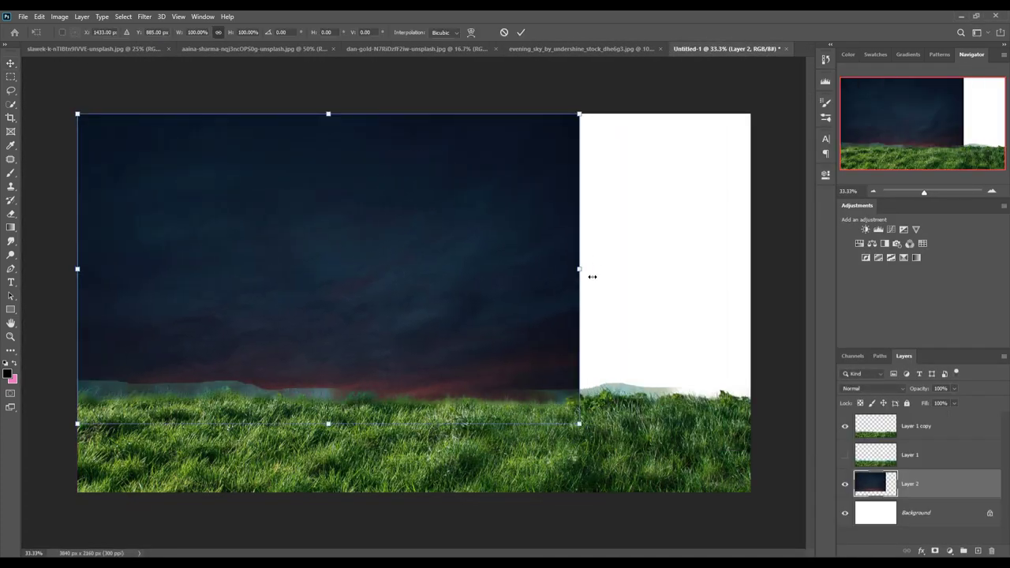
pyautogui.moveTo(586, 274); pyautogui.dragTo(752, 266)
pyautogui.moveTo(547, 254)
pyautogui.mouseDown()
pyautogui.moveTo(550, 239)
pyautogui.moveTo(550, 280)
pyautogui.mouseUp()
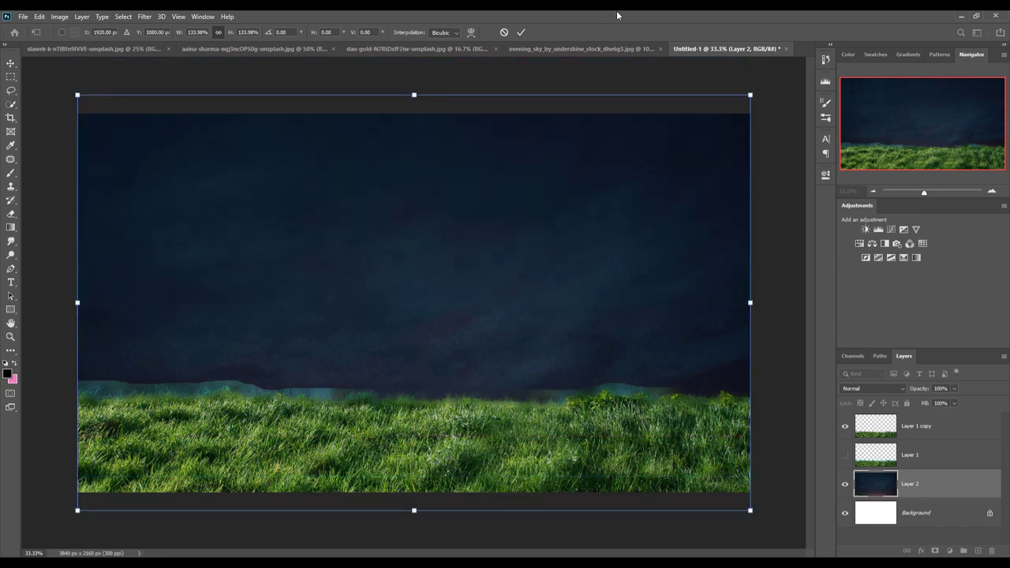
pyautogui.click(521, 33)
# - Add a mask to Layer 1 copy, test a brush stroke along the horizon, and undo it
pyautogui.click(943, 430)
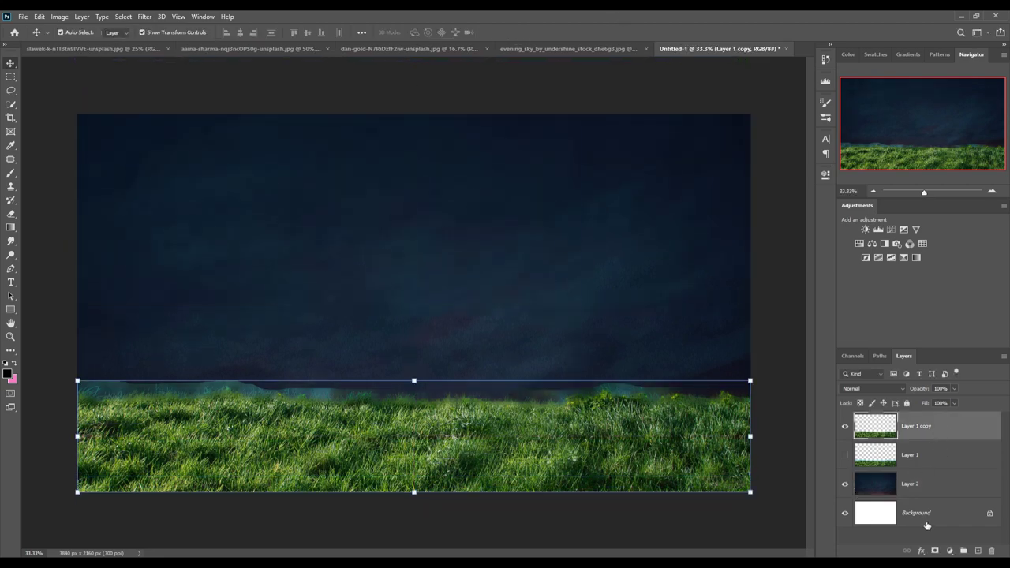
pyautogui.click(935, 551)
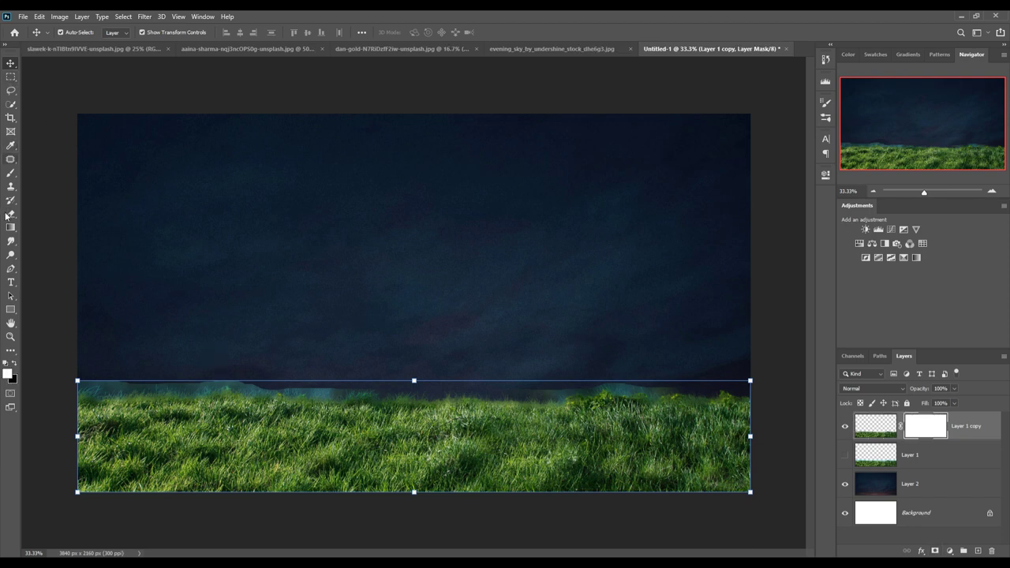
pyautogui.click(12, 172)
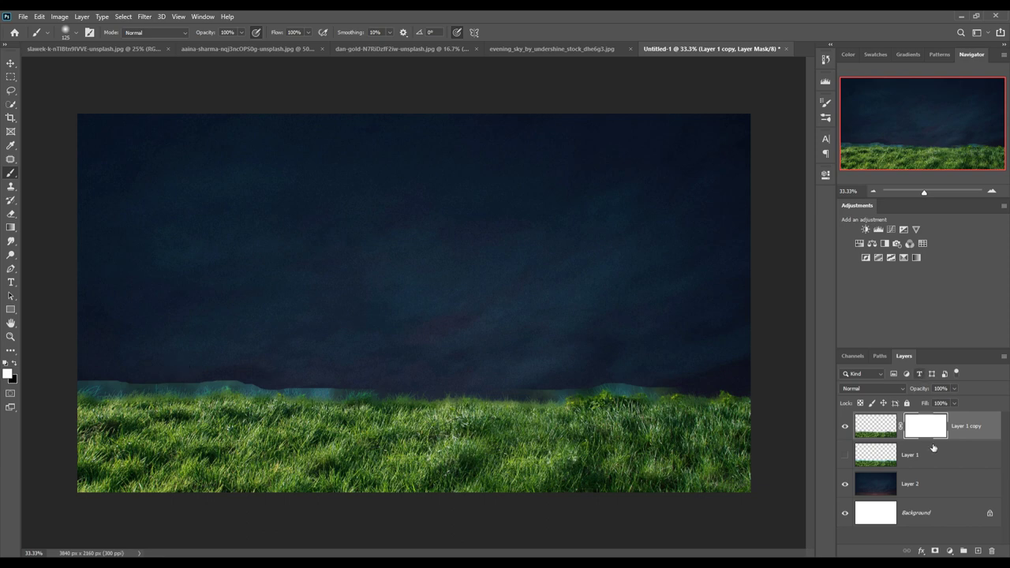
pyautogui.click(876, 433)
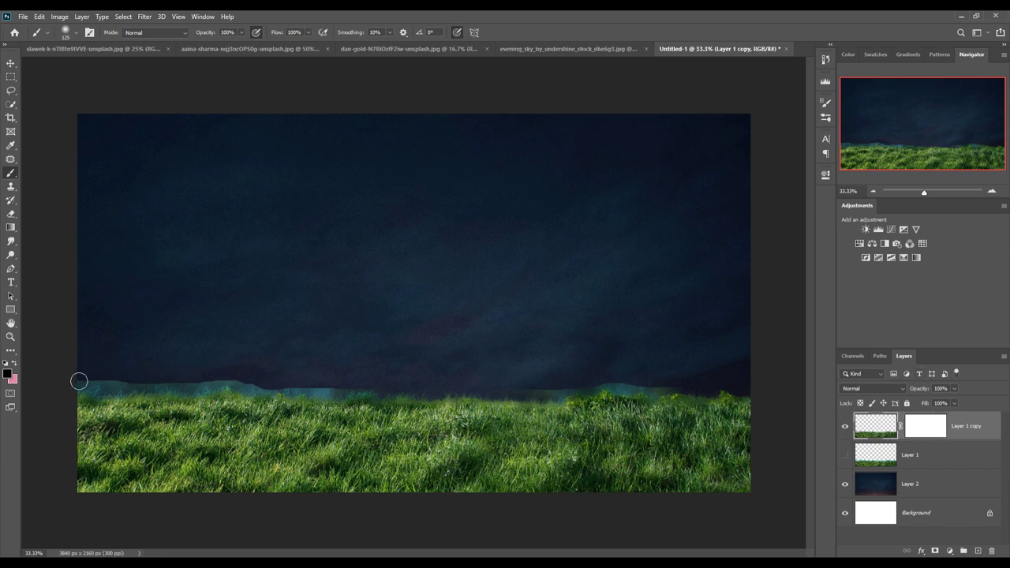
pyautogui.moveTo(79, 381); pyautogui.dragTo(166, 389)
pyautogui.hotkey('ctrl', 'z')
# - Delete the mask and quick-select the whole grass strip along the bottom
pyautogui.moveTo(941, 430); pyautogui.dragTo(942, 424)
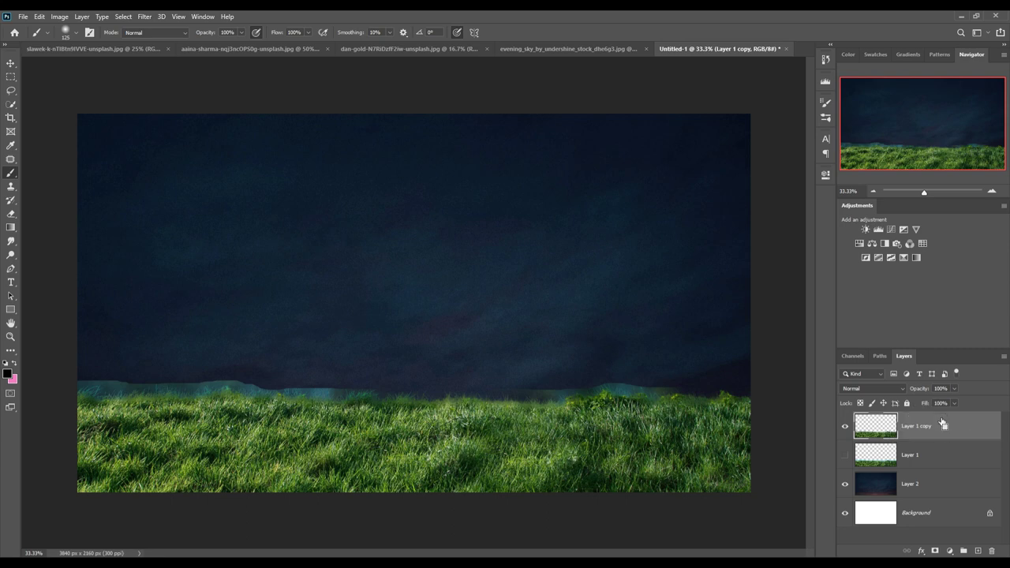
pyautogui.click(11, 103)
pyautogui.moveTo(82, 378); pyautogui.dragTo(717, 496)
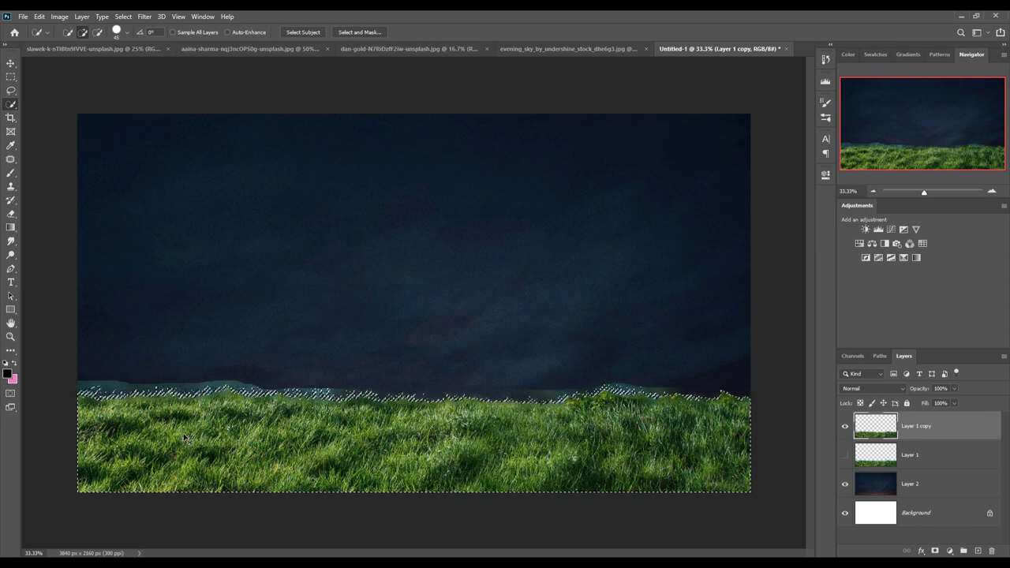
# - Copy the grass selection to Layer 3, hide Layer 1 copy, and add a mask
pyautogui.hotkey('ctrl', 'j')
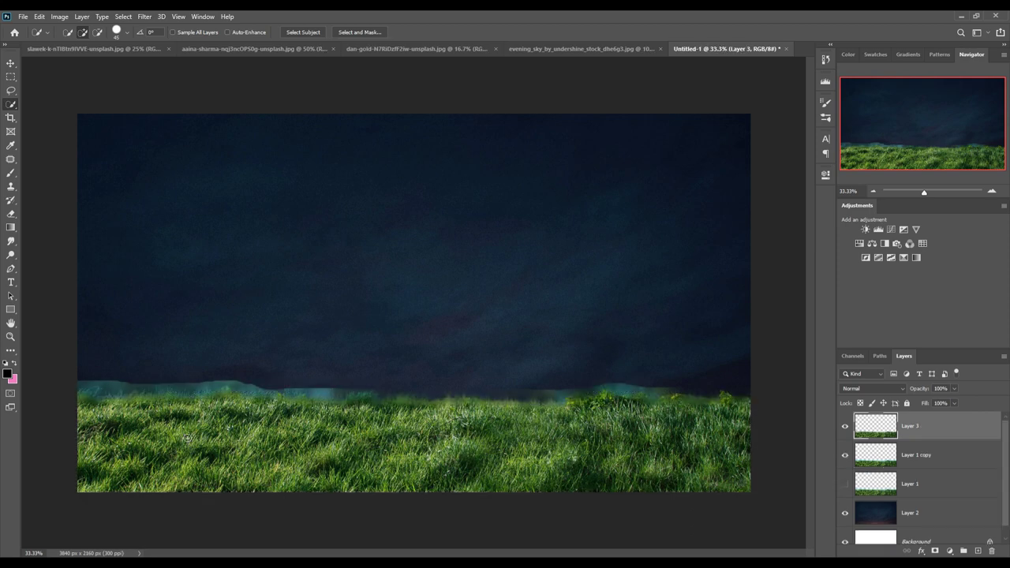
pyautogui.click(846, 463)
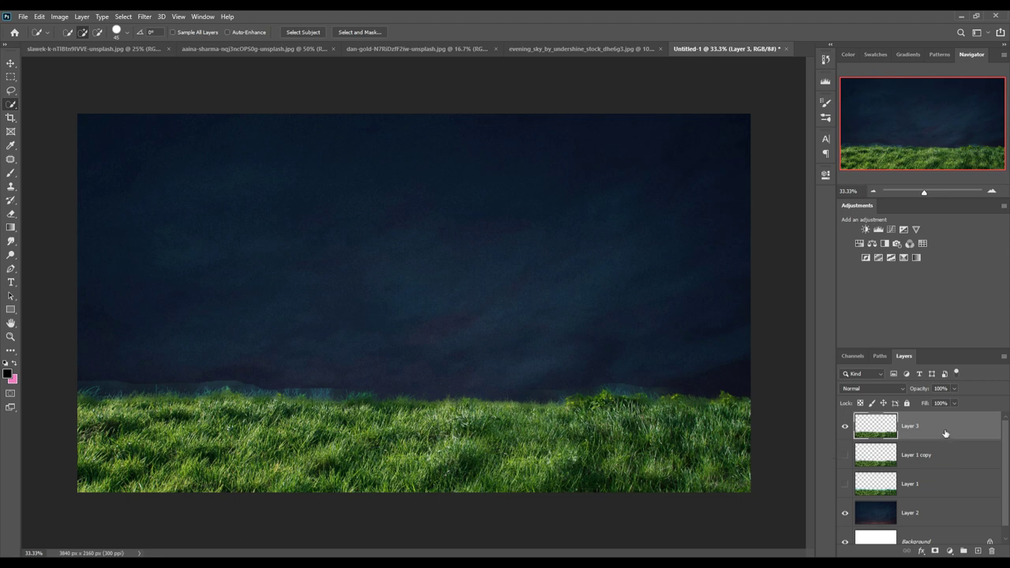
pyautogui.click(935, 551)
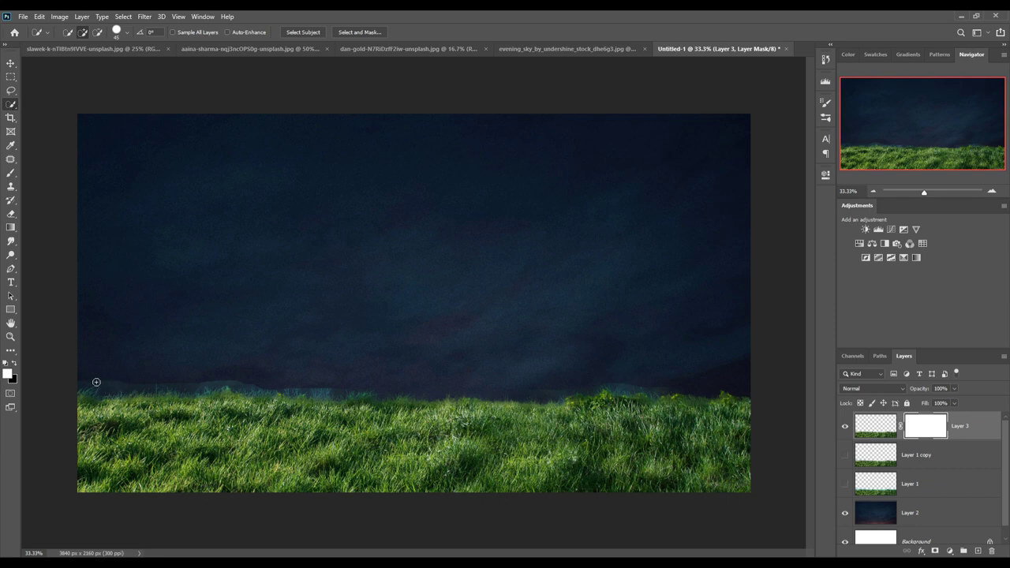
# - Paint the mask black with a small brush at 66% opacity to soften the grass horizon
pyautogui.click(11, 173)
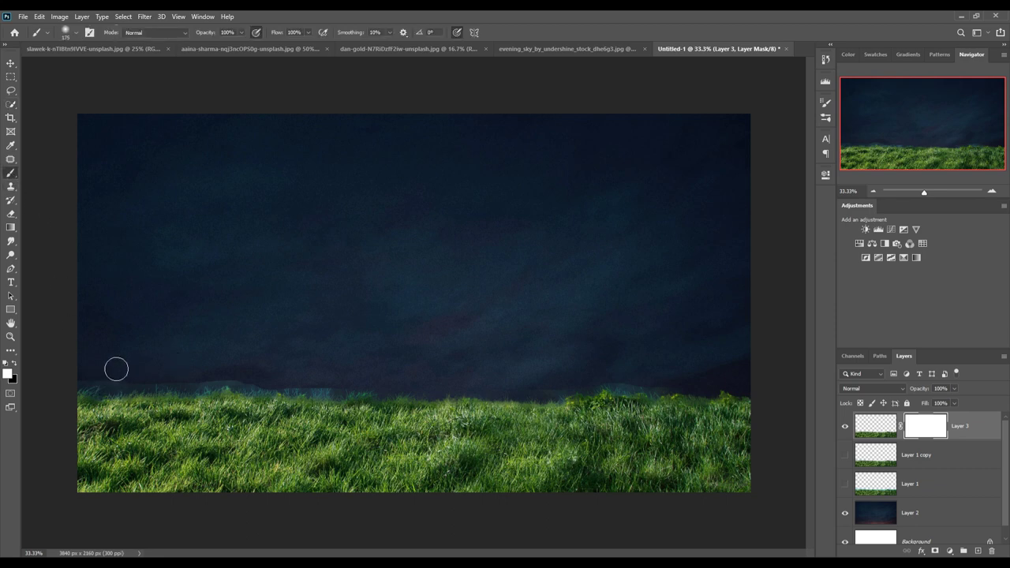
pyautogui.click(241, 33)
pyautogui.moveTo(210, 46); pyautogui.dragTo(205, 45)
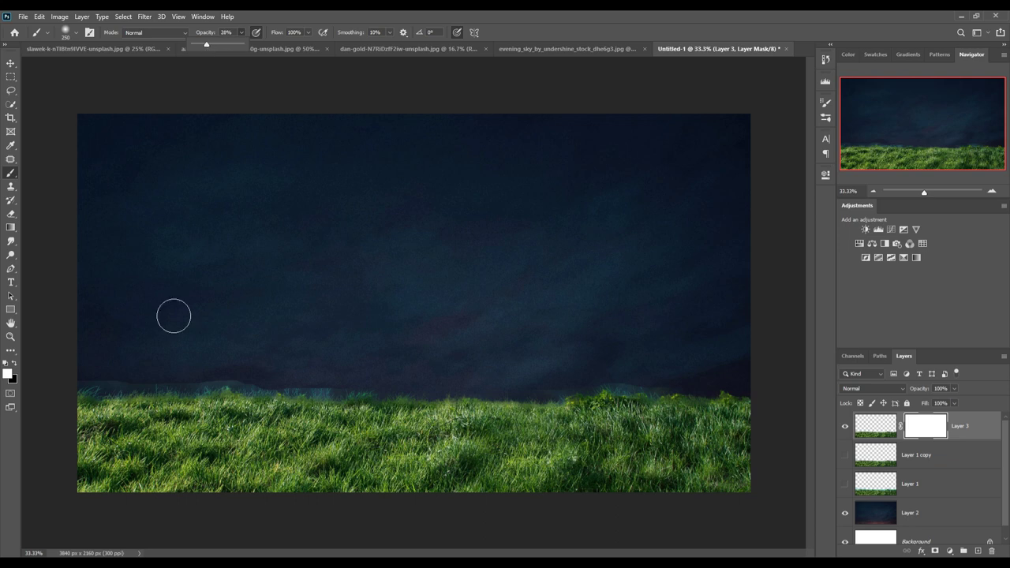
pyautogui.press('[')
pyautogui.press('[')
pyautogui.press('[')
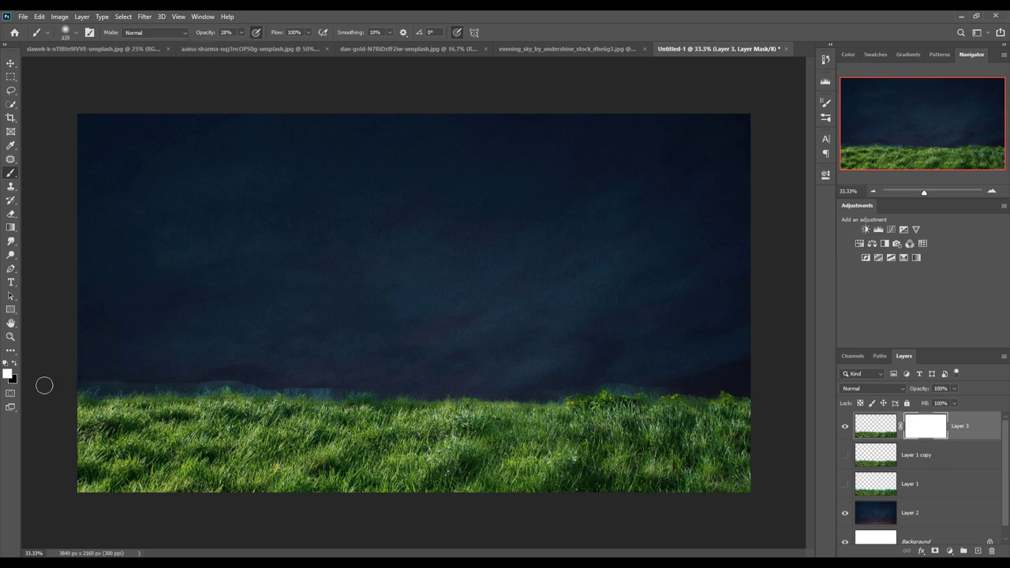
pyautogui.press('x')
pyautogui.press('[')
pyautogui.click(243, 32)
pyautogui.moveTo(241, 46); pyautogui.dragTo(260, 46)
pyautogui.click(88, 389)
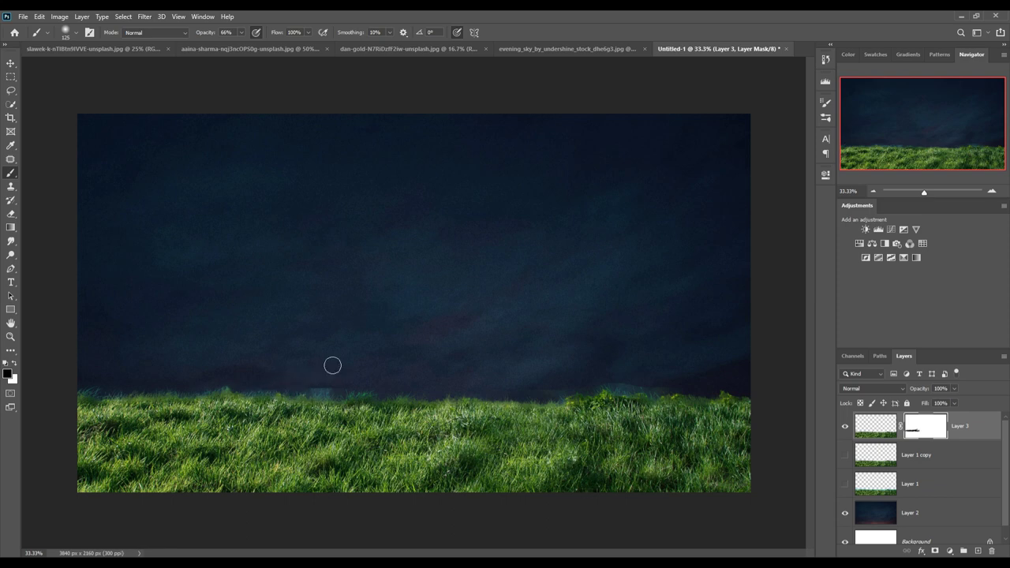
pyautogui.moveTo(326, 385)
pyautogui.mouseDown()
pyautogui.moveTo(323, 394)
pyautogui.moveTo(348, 392)
pyautogui.mouseUp()
pyautogui.moveTo(507, 389)
pyautogui.mouseDown()
pyautogui.moveTo(544, 397)
pyautogui.moveTo(631, 379)
pyautogui.moveTo(683, 388)
pyautogui.mouseUp()
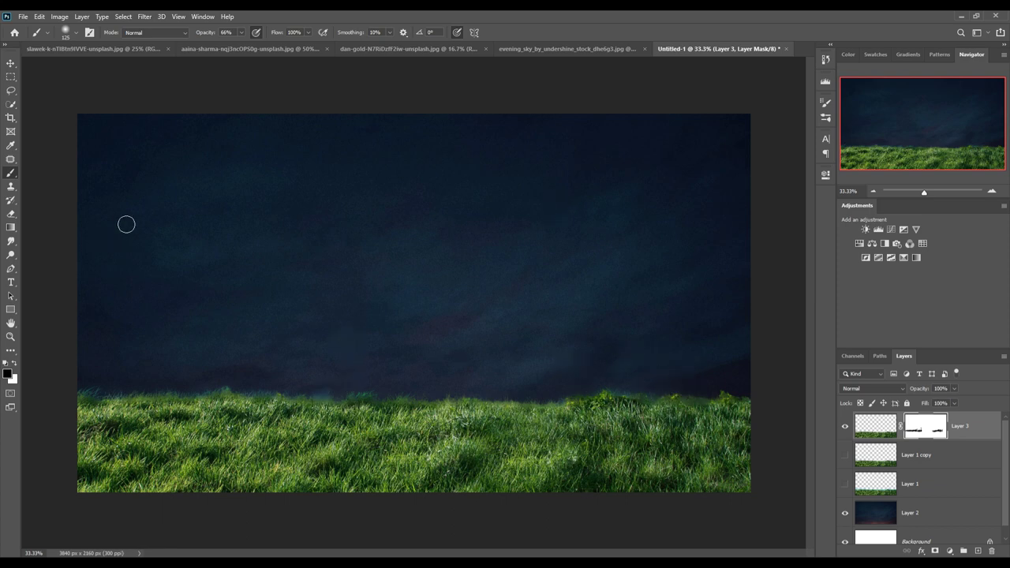
pyautogui.click(10, 64)
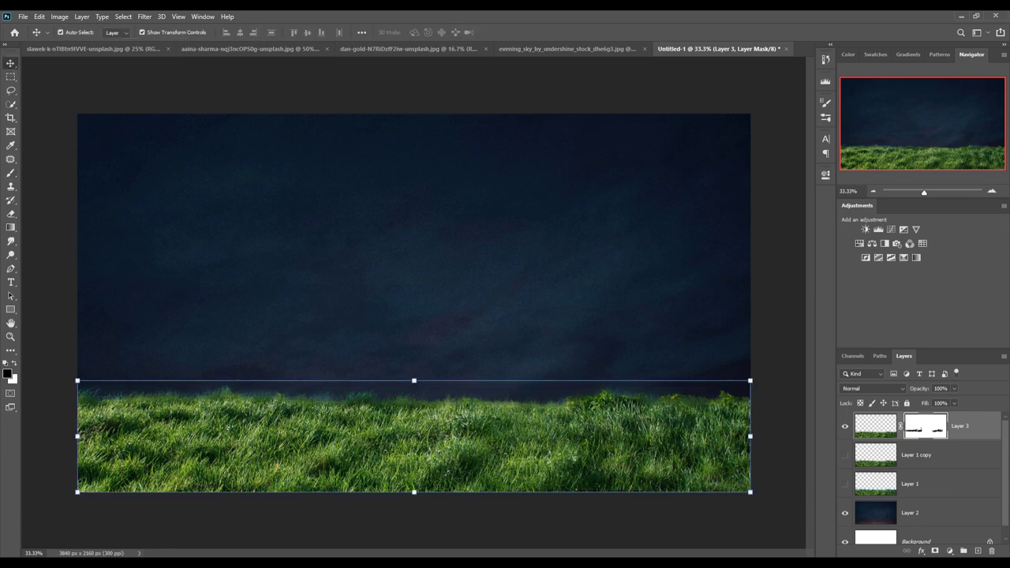
# - Clip a Hue/Saturation layer to Layer 3 with saturation -53 and lightness -35
pyautogui.click(953, 551)
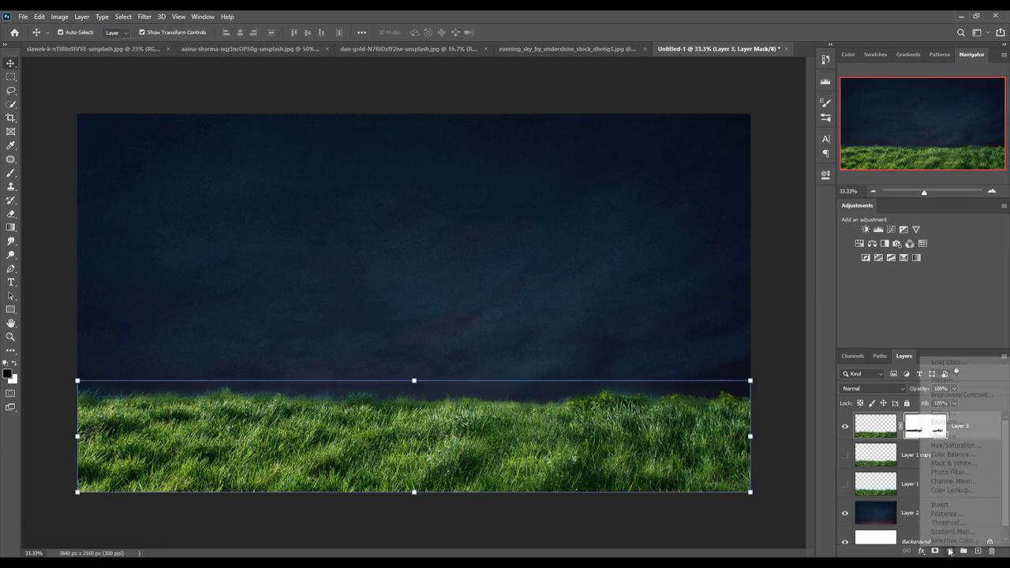
pyautogui.click(933, 454)
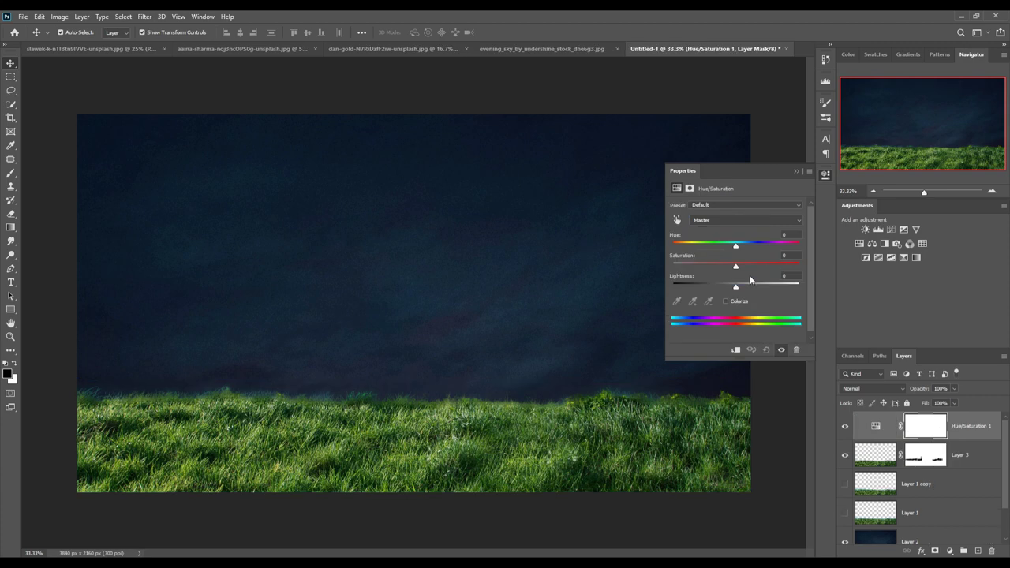
pyautogui.moveTo(736, 265)
pyautogui.mouseDown()
pyautogui.moveTo(705, 267)
pyautogui.moveTo(716, 294)
pyautogui.mouseUp()
pyautogui.click(735, 350)
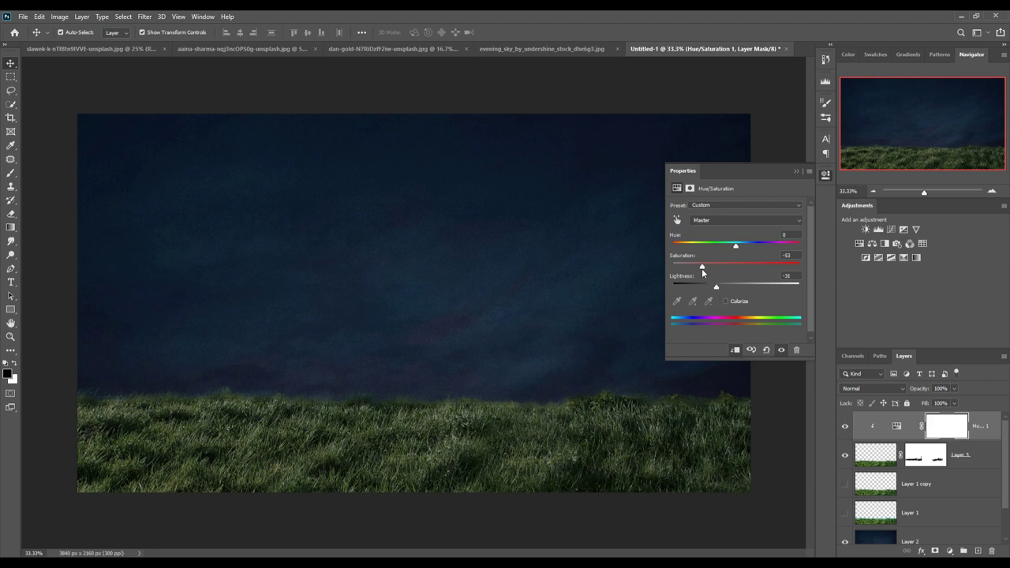
pyautogui.click(794, 171)
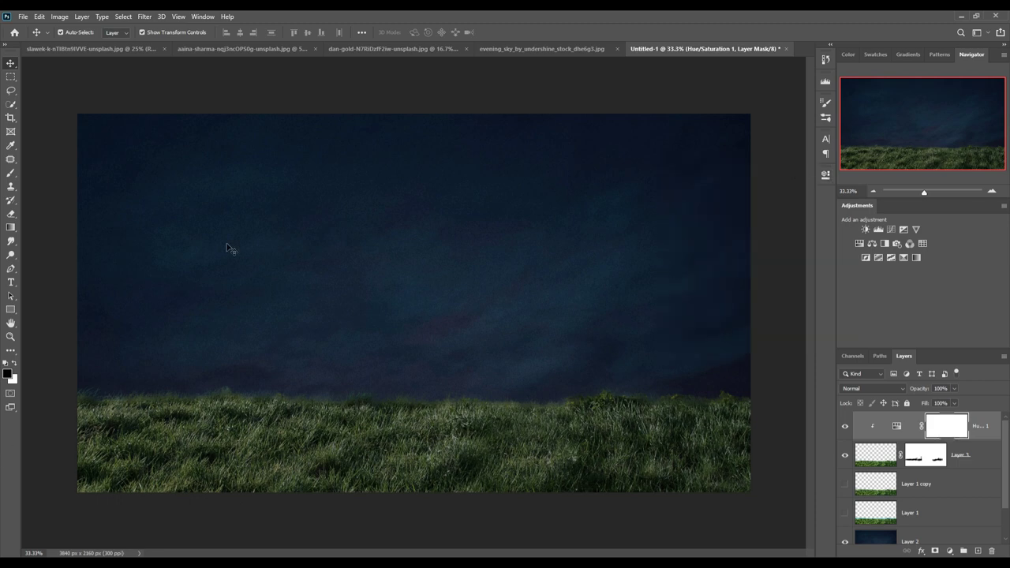
pyautogui.click(535, 50)
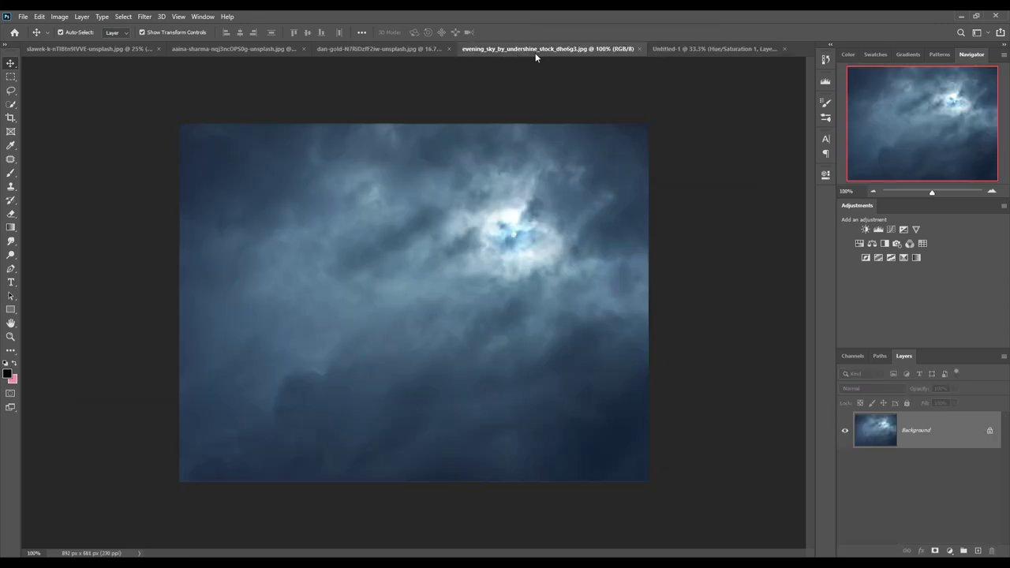
# - Select the orange car with Select Subject, then refine the outline with the Lasso
pyautogui.click(365, 49)
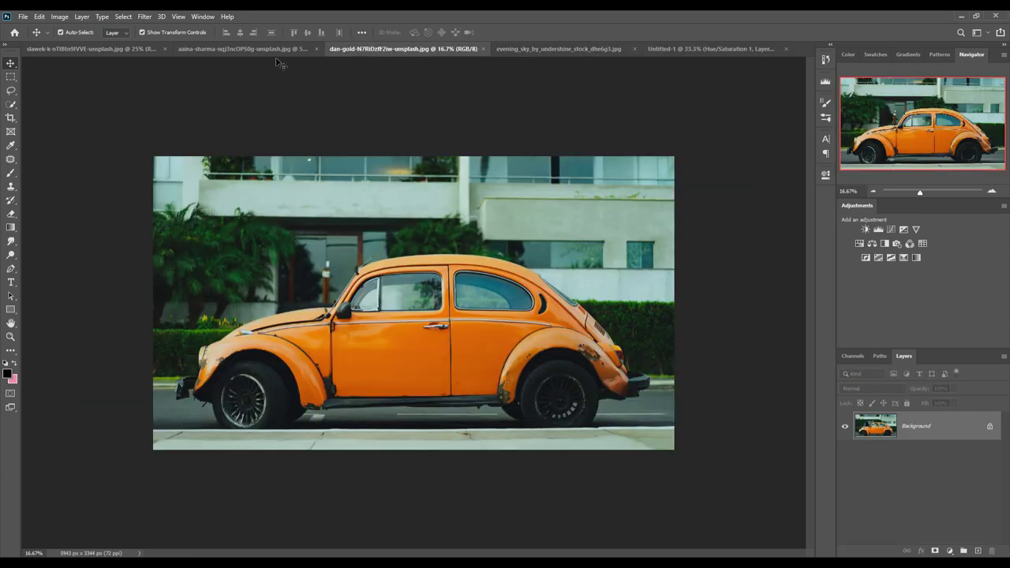
pyautogui.click(124, 16)
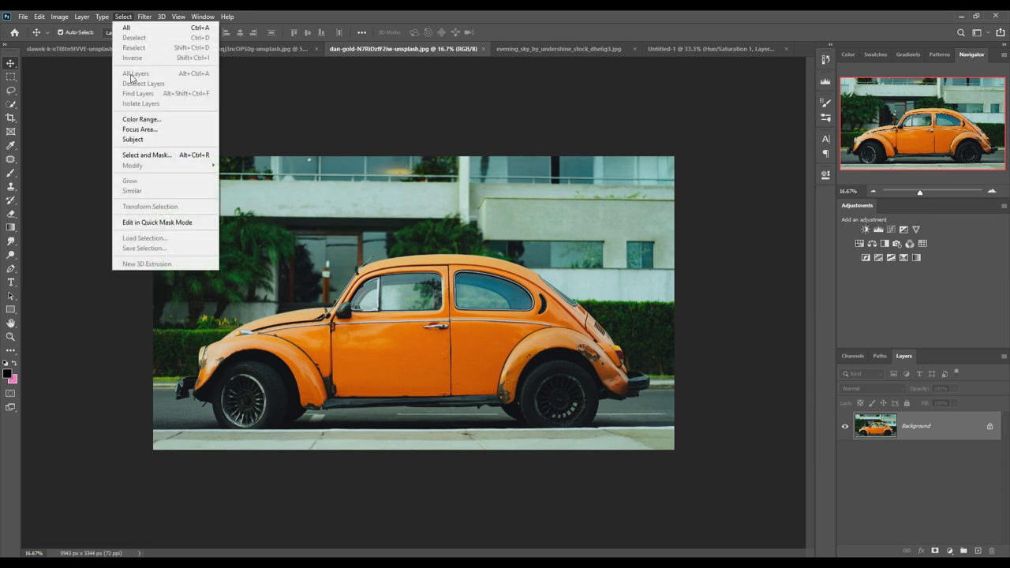
pyautogui.click(132, 138)
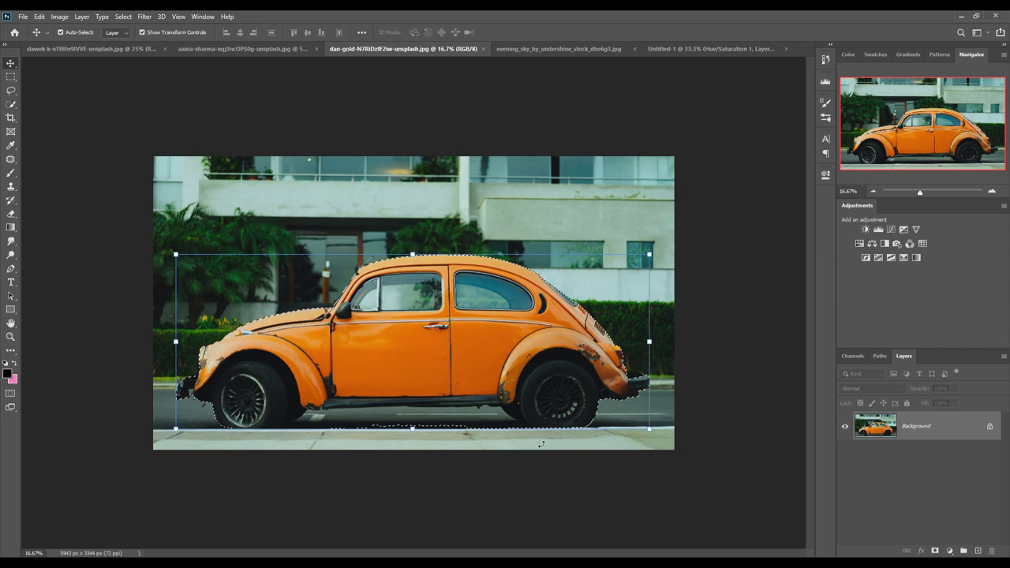
pyautogui.press('l')
pyautogui.scroll(4, 592, 347)
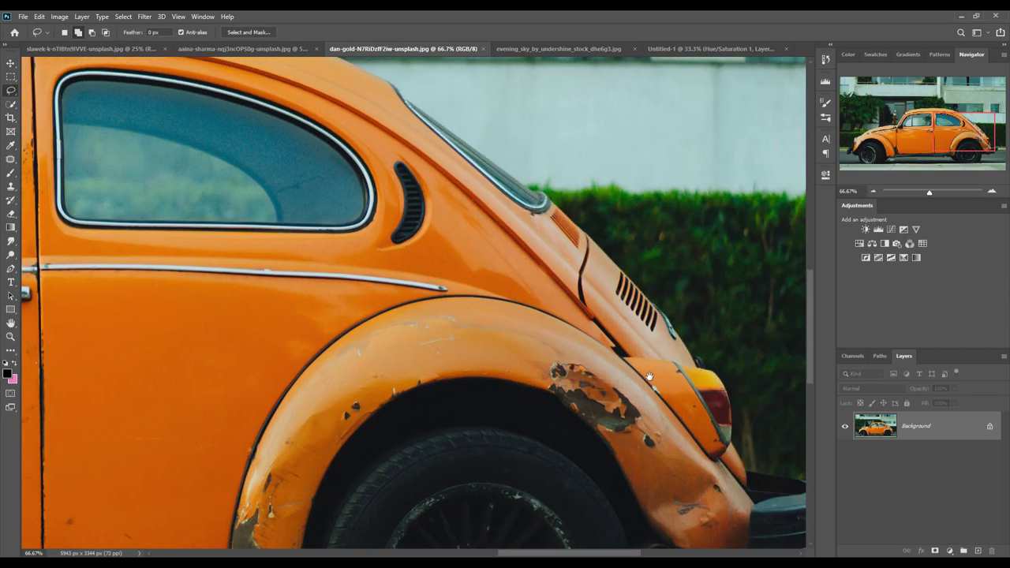
pyautogui.scroll(-3, 649, 376)
pyautogui.hscroll(-10, 649, 377)
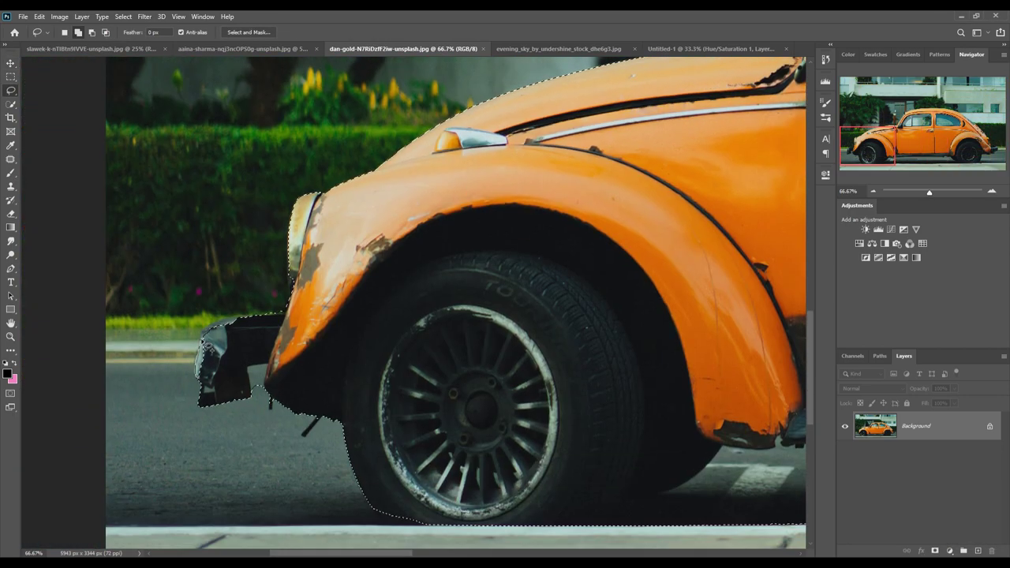
pyautogui.scroll(-1, 410, 300)
pyautogui.hscroll(2, 410, 300)
pyautogui.scroll(-4, 410, 300)
pyautogui.hscroll(2, 410, 299)
pyautogui.moveTo(387, 261)
pyautogui.mouseDown()
pyautogui.moveTo(468, 219)
pyautogui.moveTo(302, 254)
pyautogui.mouseUp()
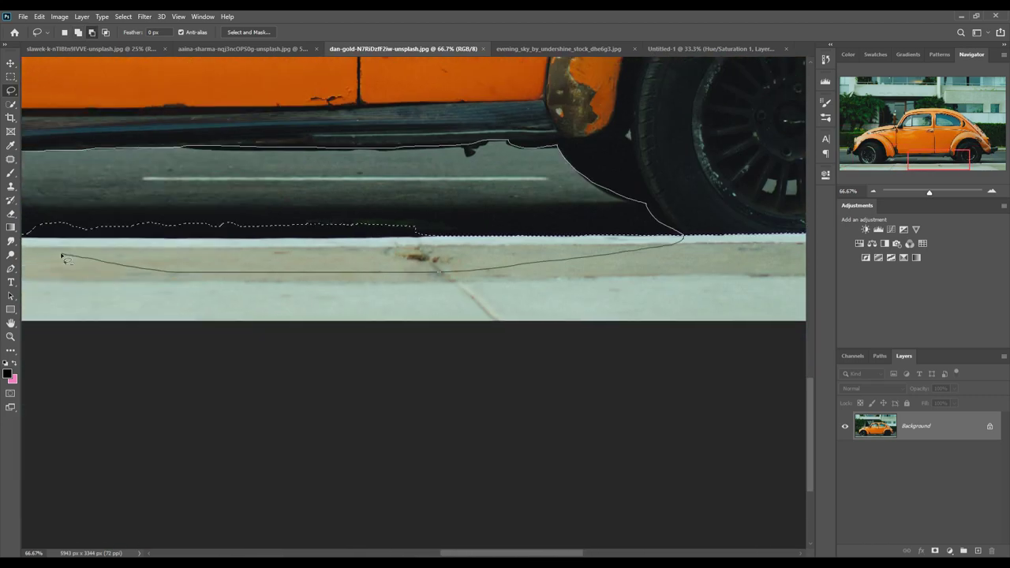
pyautogui.moveTo(302, 254); pyautogui.dragTo(23, 260)
pyautogui.hotkey('ctrl', '0')
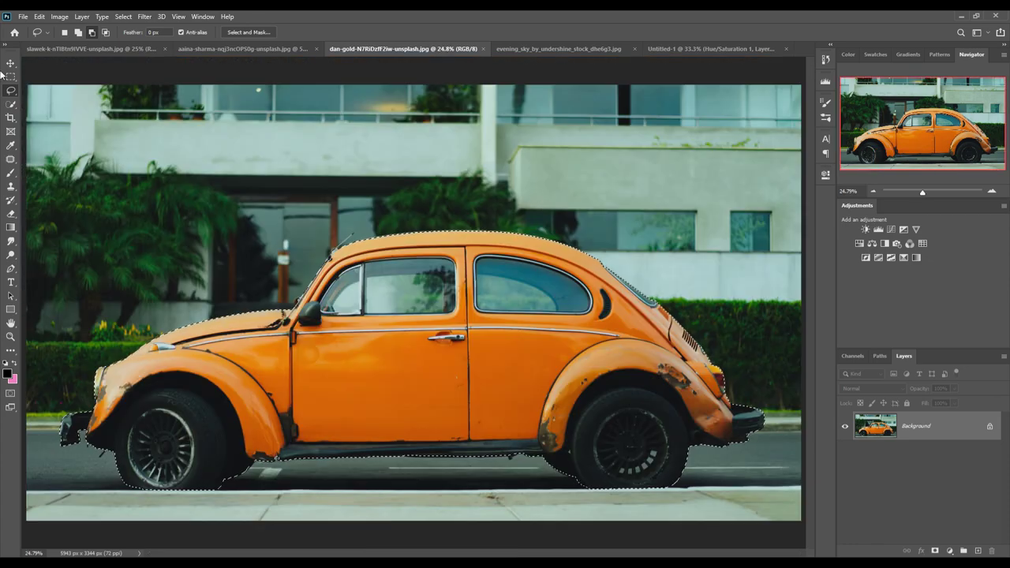
# - Drag the car into the composite as Layer 4 and scale it to about 22% on the grass
pyautogui.moveTo(403, 48); pyautogui.dragTo(406, 77)
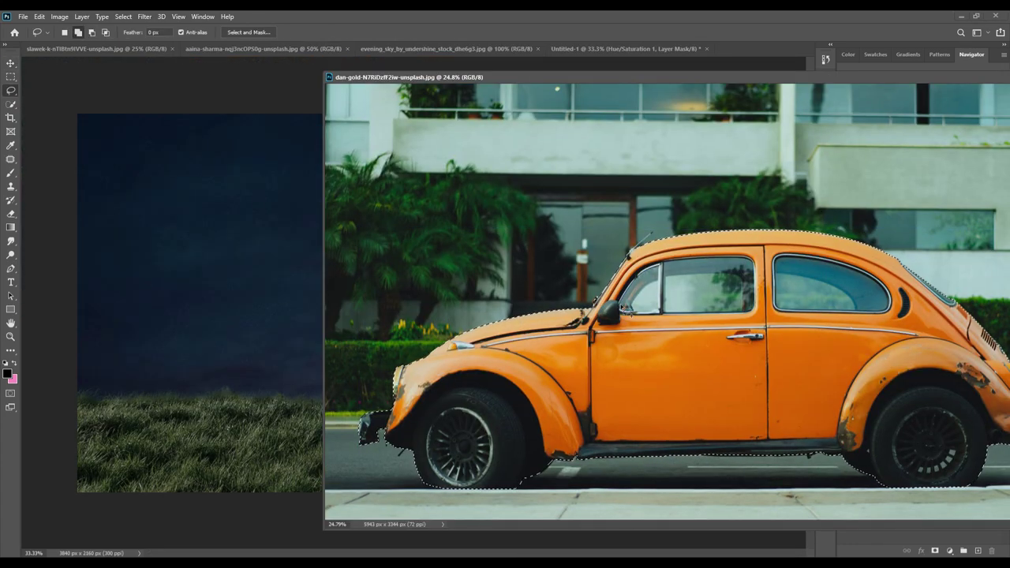
pyautogui.moveTo(670, 355); pyautogui.dragTo(305, 338)
pyautogui.hotkey('ctrl', 't')
pyautogui.moveTo(74, 360); pyautogui.dragTo(383, 342)
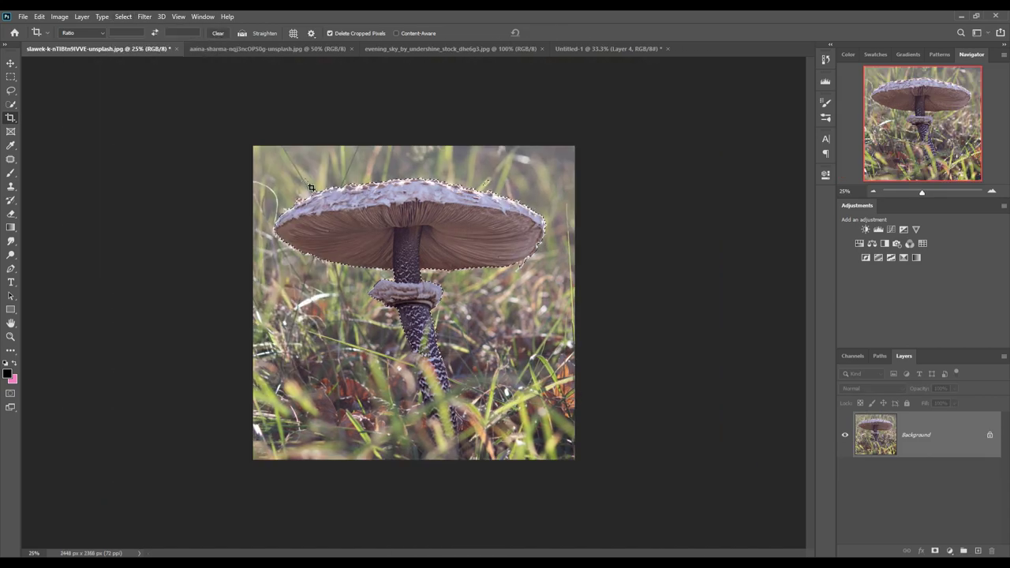
# - Lasso-select the lower section of the mushroom stem
pyautogui.press('l')
pyautogui.scroll(3, 374, 368)
pyautogui.moveTo(342, 134)
pyautogui.mouseDown()
pyautogui.moveTo(391, 324)
pyautogui.moveTo(447, 233)
pyautogui.mouseUp()
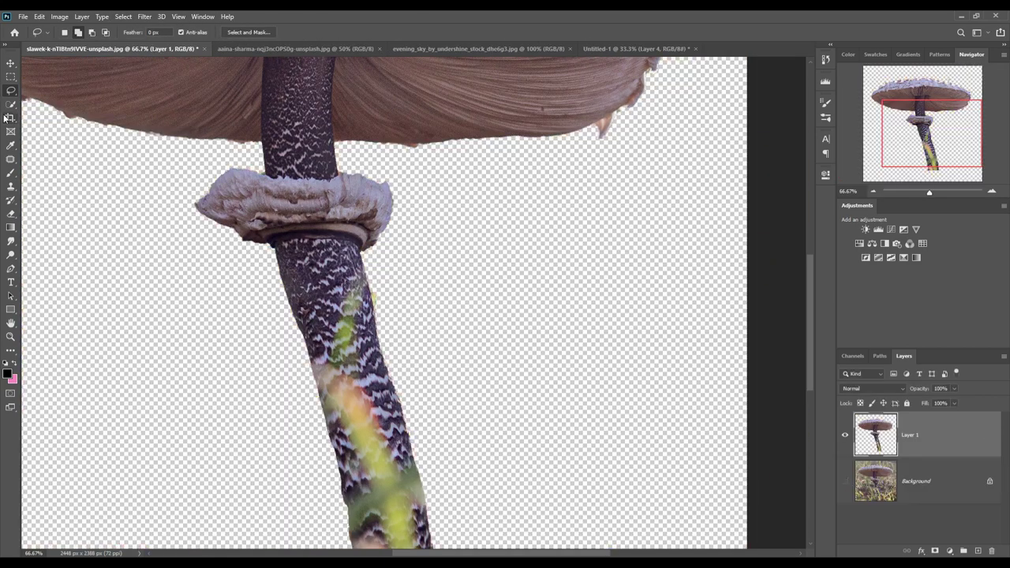
pyautogui.scroll(5, 455, 300)
pyautogui.scroll(-3, 412, 299)
pyautogui.scroll(-5, 336, 138)
# - Clone bark over the stem's green streaks, then place the mushroom beside the car as Layer 5
pyautogui.press('b')
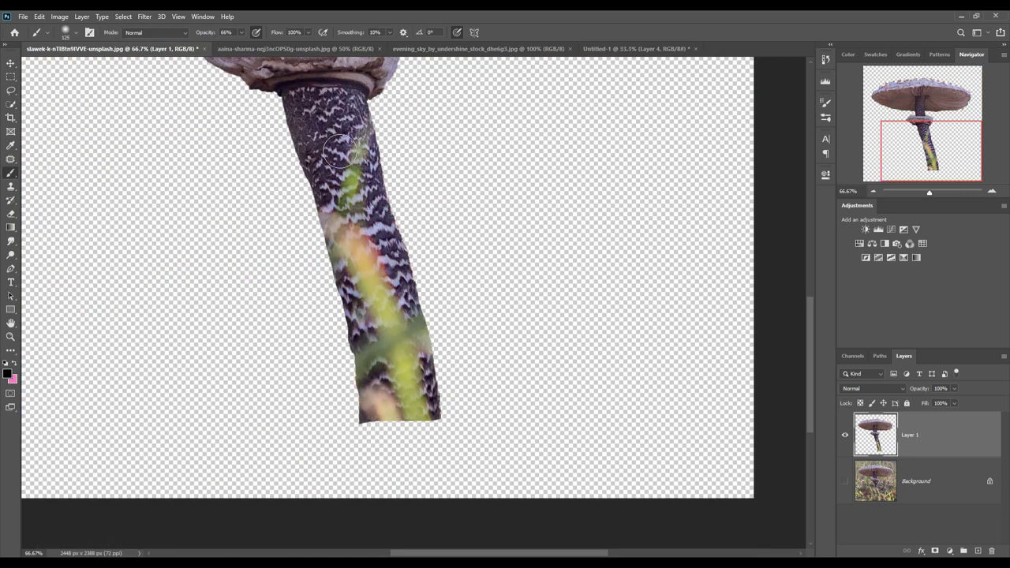
pyautogui.click(10, 186)
pyautogui.moveTo(354, 130)
pyautogui.mouseDown()
pyautogui.moveTo(375, 229)
pyautogui.moveTo(347, 236)
pyautogui.moveTo(387, 284)
pyautogui.mouseUp()
pyautogui.scroll(-2, 371, 260)
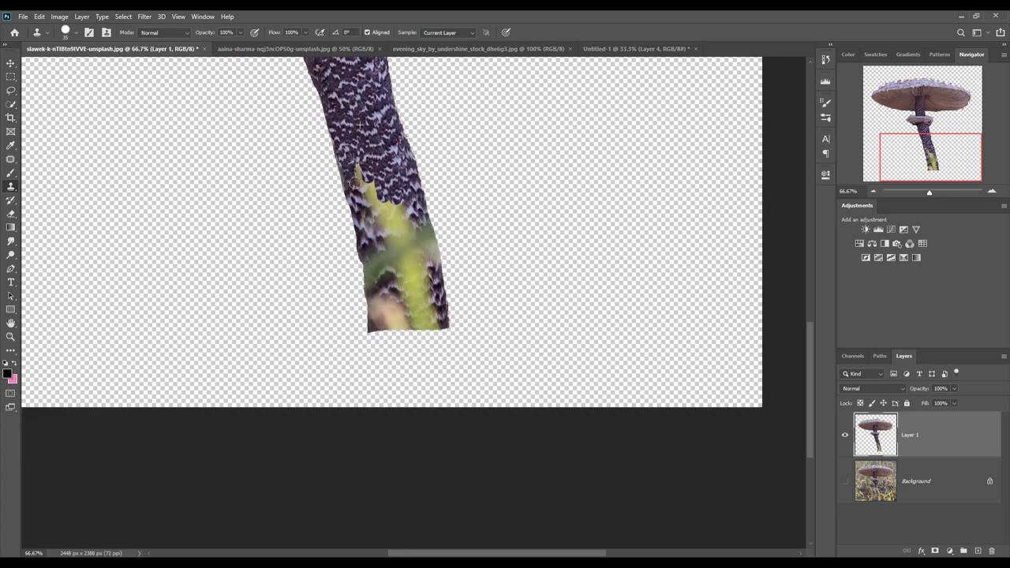
pyautogui.moveTo(347, 150)
pyautogui.mouseDown()
pyautogui.moveTo(422, 245)
pyautogui.moveTo(428, 234)
pyautogui.moveTo(379, 237)
pyautogui.moveTo(426, 307)
pyautogui.moveTo(375, 225)
pyautogui.mouseUp()
pyautogui.moveTo(378, 315)
pyautogui.mouseDown()
pyautogui.moveTo(442, 331)
pyautogui.moveTo(374, 365)
pyautogui.moveTo(434, 370)
pyautogui.moveTo(439, 327)
pyautogui.moveTo(426, 371)
pyautogui.moveTo(379, 370)
pyautogui.moveTo(433, 378)
pyautogui.mouseUp()
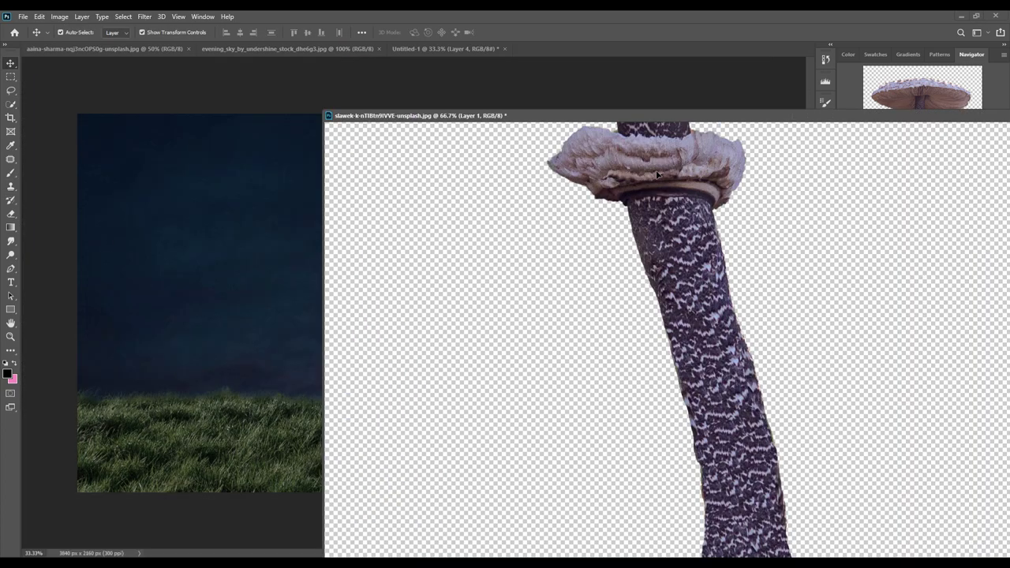
pyautogui.moveTo(657, 174)
pyautogui.mouseDown()
pyautogui.moveTo(198, 260)
pyautogui.moveTo(385, 347)
pyautogui.moveTo(379, 354)
pyautogui.mouseUp()
pyautogui.click(910, 426)
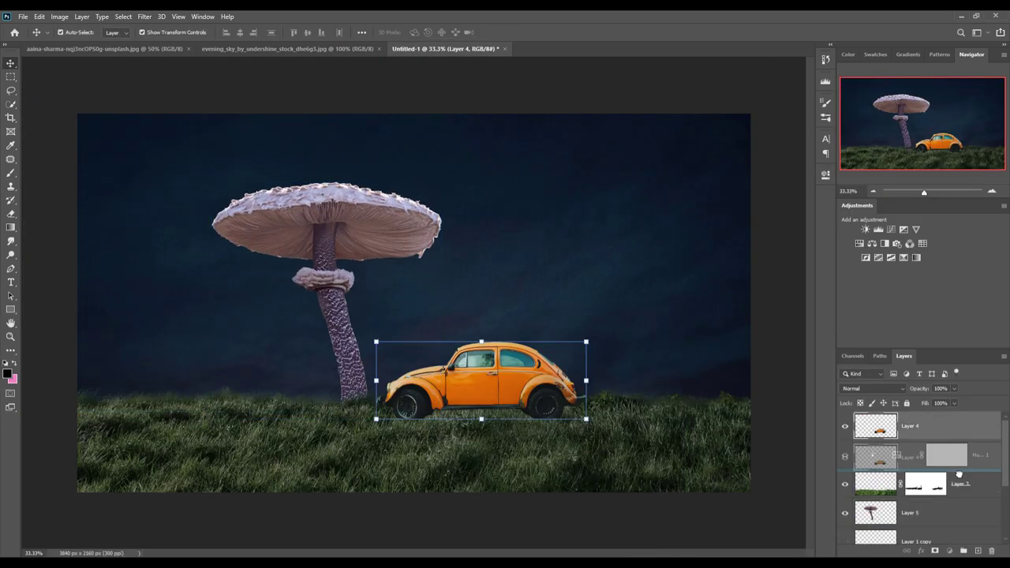
# - In the gallery photo, trace the boy's outline from his leg along the thigh to the bench
pyautogui.click(305, 48)
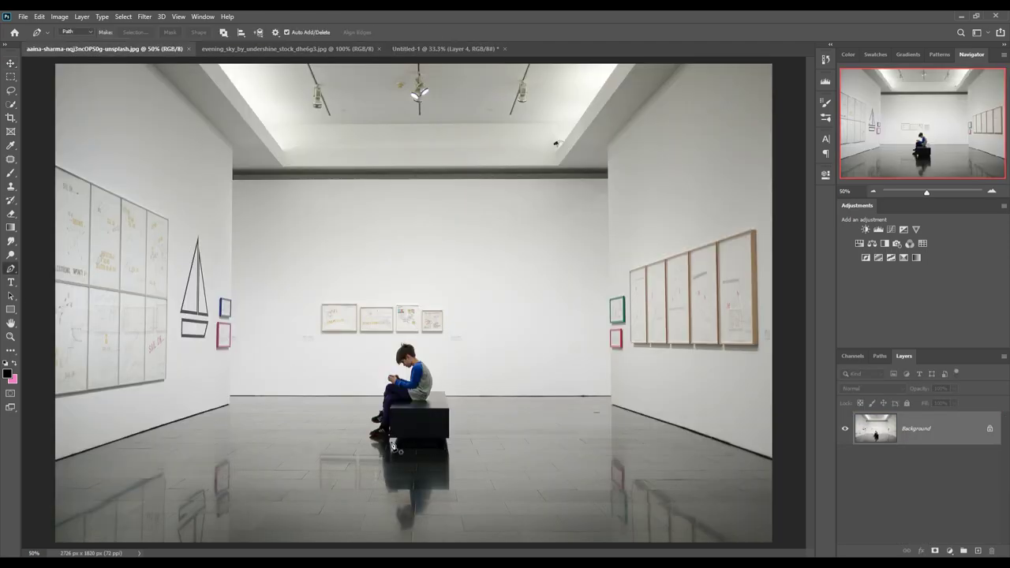
pyautogui.scroll(3, 428, 271)
pyautogui.scroll(3, 428, 270)
pyautogui.scroll(2, 302, 222)
pyautogui.click(284, 219)
pyautogui.click(377, 221)
pyautogui.click(474, 218)
pyautogui.click(558, 217)
pyautogui.click(587, 209)
pyautogui.click(613, 175)
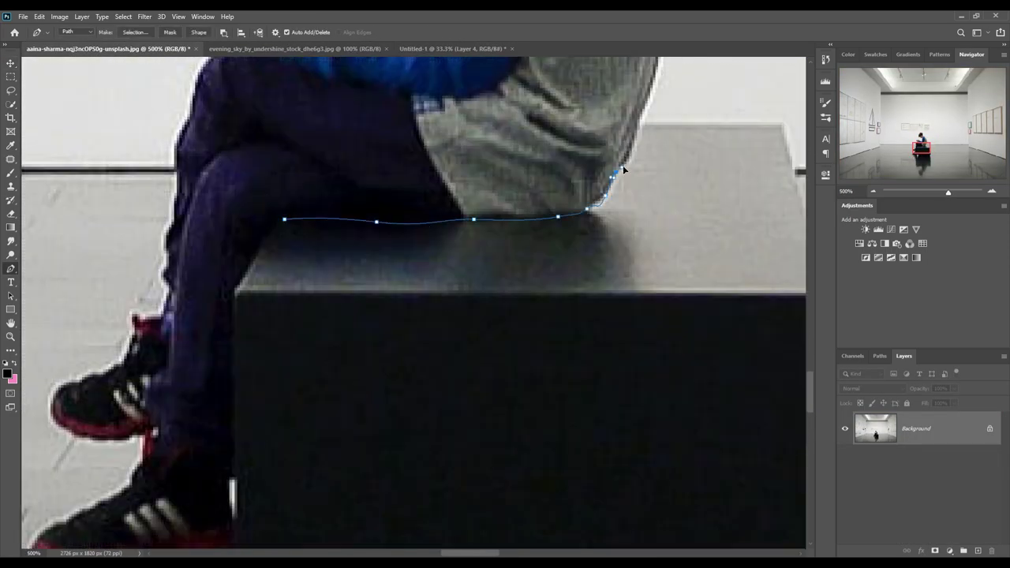
# - Continue the outline up his back and shoulders, past the neck and around his hair
pyautogui.scroll(-3, 655, 87)
pyautogui.click(457, 347)
pyautogui.click(430, 252)
pyautogui.click(371, 162)
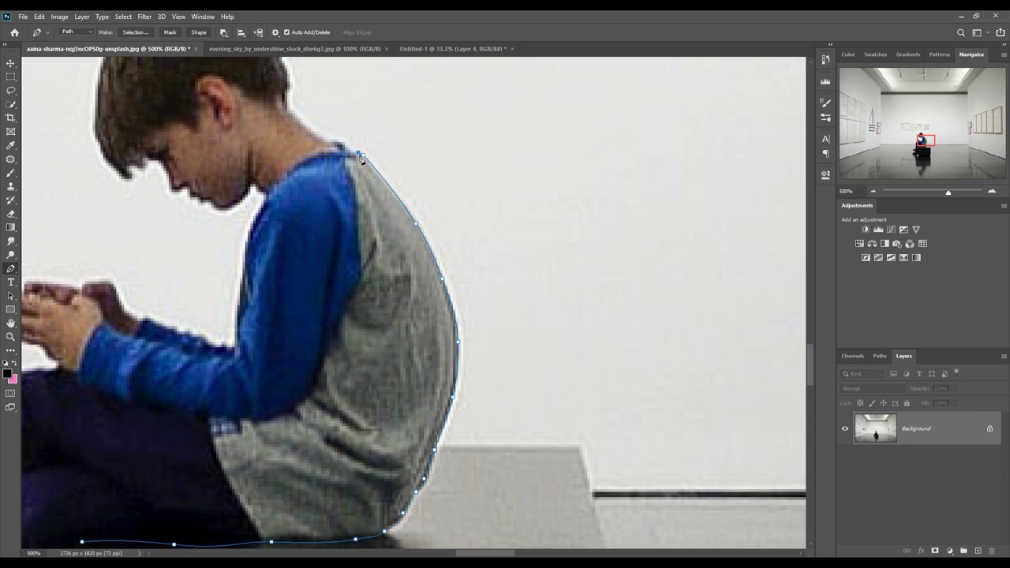
pyautogui.scroll(3, 380, 103)
pyautogui.click(386, 351)
pyautogui.moveTo(386, 351)
pyautogui.mouseDown()
pyautogui.moveTo(371, 277)
pyautogui.moveTo(292, 259)
pyautogui.moveTo(253, 280)
pyautogui.moveTo(200, 378)
pyautogui.mouseUp()
pyautogui.moveTo(201, 413); pyautogui.dragTo(359, 473)
# - Trace down the legs around both shoes and close the path around the boy
pyautogui.scroll(-3, 359, 505)
pyautogui.moveTo(331, 371)
pyautogui.mouseDown()
pyautogui.moveTo(119, 323)
pyautogui.moveTo(138, 391)
pyautogui.moveTo(347, 298)
pyautogui.moveTo(273, 434)
pyautogui.moveTo(268, 542)
pyautogui.mouseUp()
pyautogui.scroll(-3, 268, 543)
pyautogui.moveTo(332, 276); pyautogui.dragTo(216, 519)
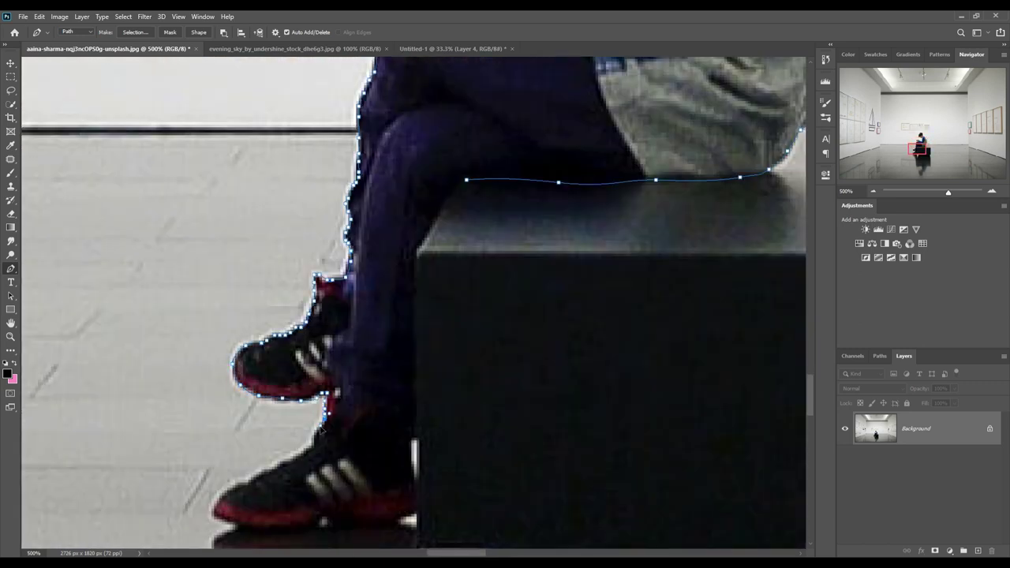
pyautogui.click(215, 518)
pyautogui.rightClick(538, 101)
# - Turn the path into a selection and drag the boy into the Untitled-1 composite
pyautogui.click(586, 144)
pyautogui.press('Return')
pyautogui.press('v')
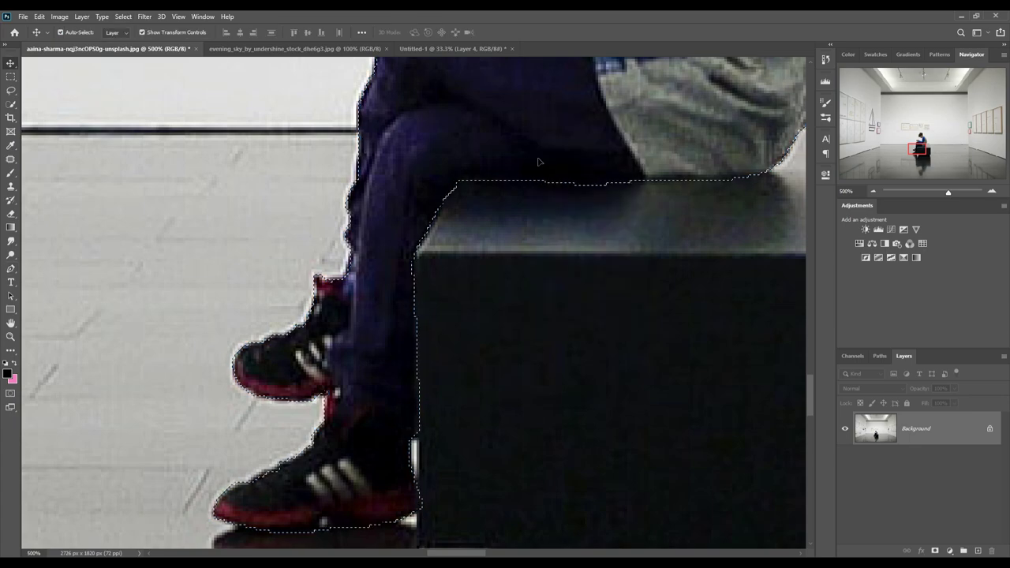
pyautogui.moveTo(107, 48); pyautogui.dragTo(604, 144)
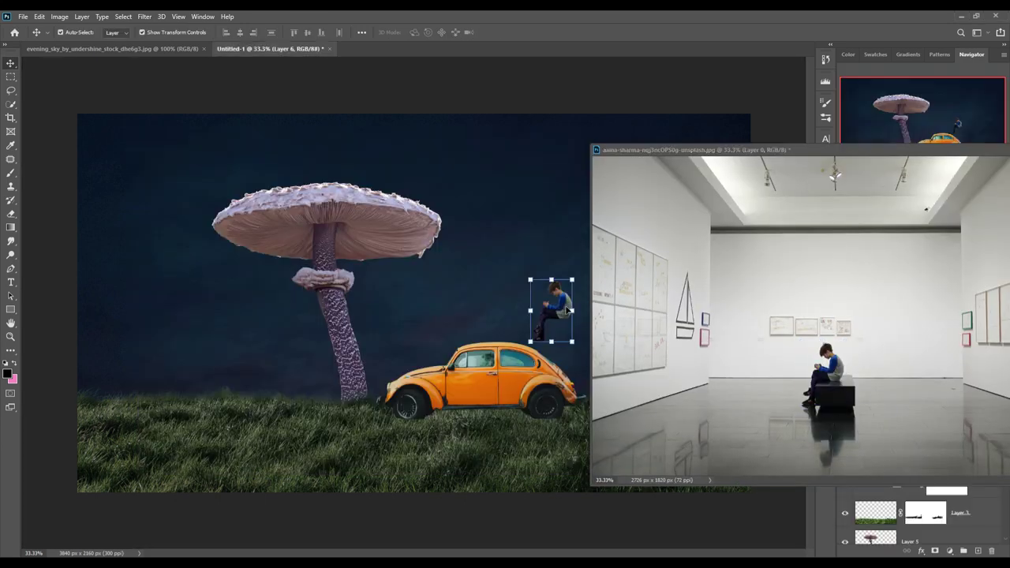
pyautogui.moveTo(552, 312); pyautogui.dragTo(463, 335)
# - Stack Layer 6 above the car and position and rotate the boy onto its roof
pyautogui.hotkey('ctrl', '[')
pyautogui.hotkey('ctrl', '+')
pyautogui.hotkey('ctrl', '+')
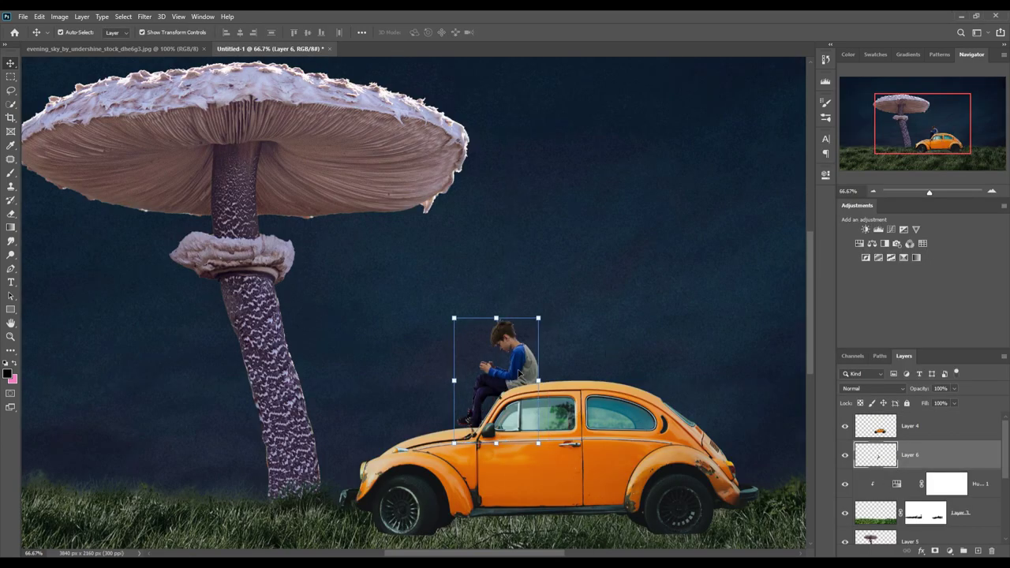
pyautogui.moveTo(521, 357)
pyautogui.mouseDown()
pyautogui.moveTo(409, 412)
pyautogui.moveTo(535, 377)
pyautogui.moveTo(535, 363)
pyautogui.mouseUp()
pyautogui.hotkey('ctrl', ']')
pyautogui.hotkey('ctrl', 't')
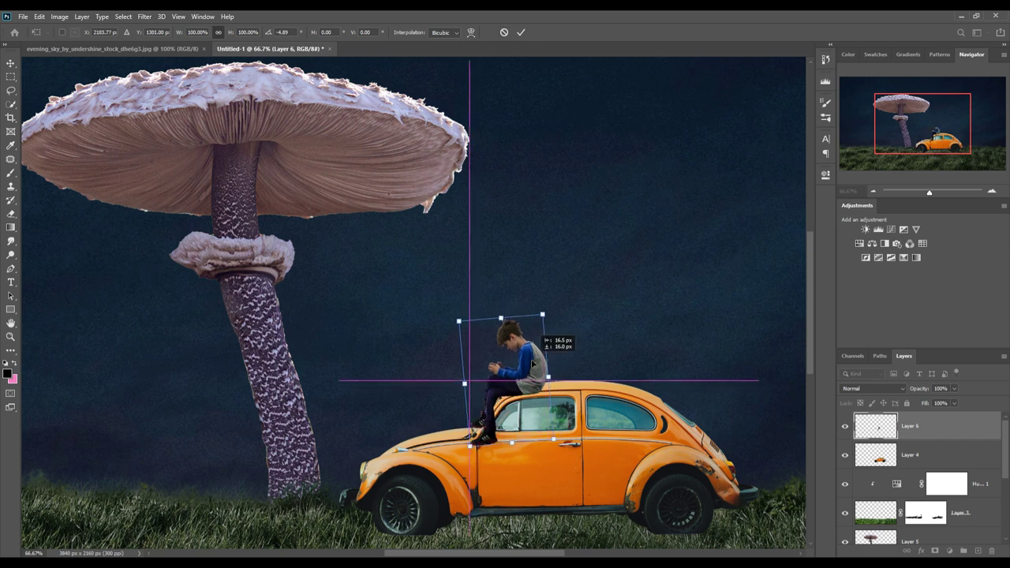
pyautogui.click(523, 34)
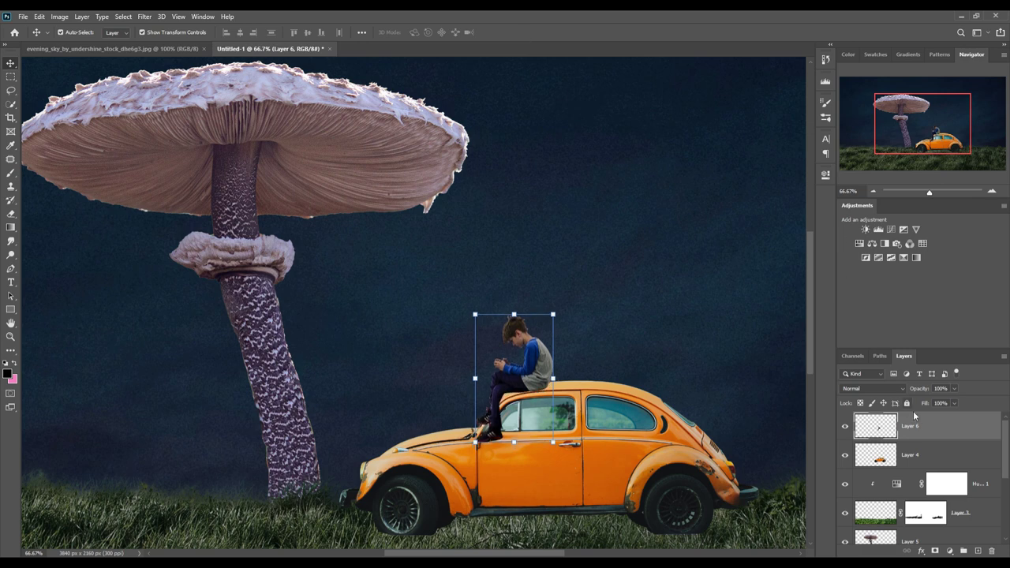
pyautogui.click(38, 16)
pyautogui.moveTo(57, 256)
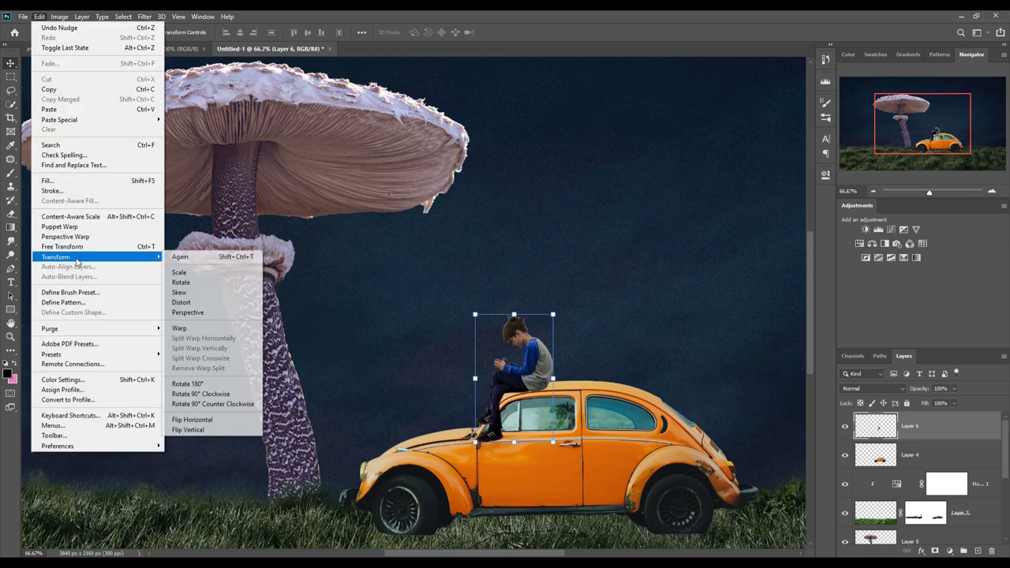
# - Puppet Warp the boy with pins on legs, lap, back and head, bending legs and tilting head
pyautogui.click(74, 227)
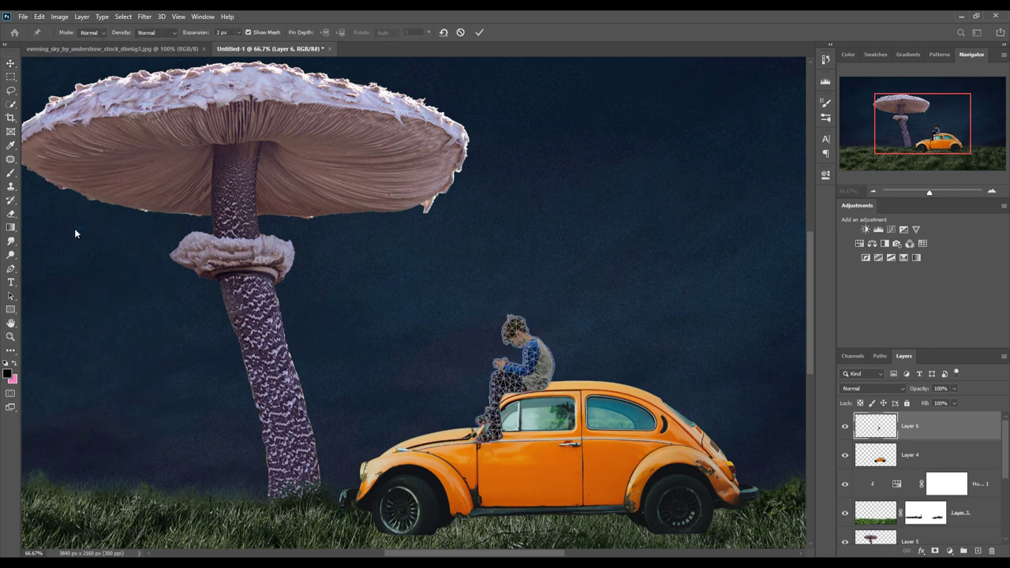
pyautogui.click(511, 379)
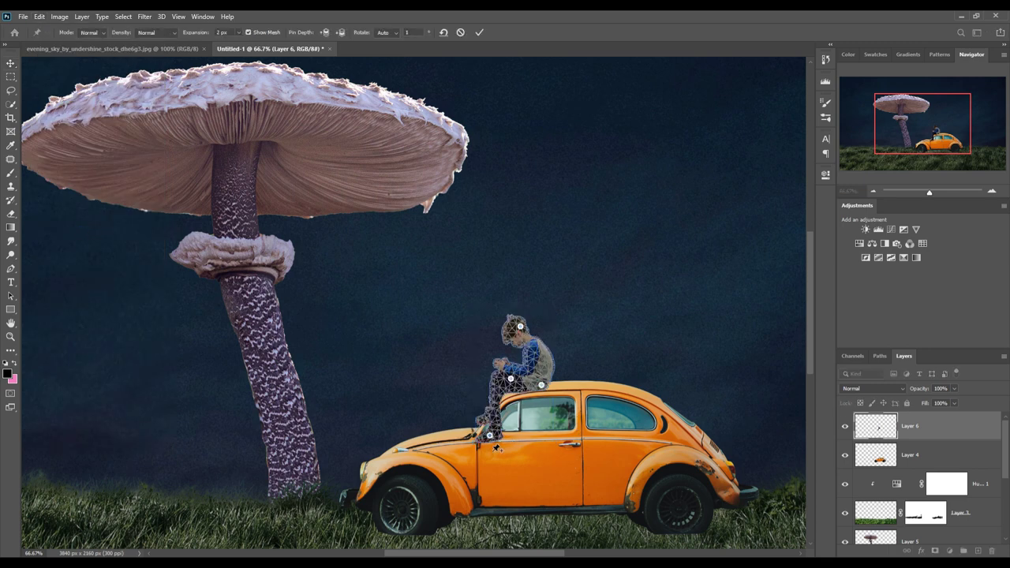
pyautogui.moveTo(489, 436); pyautogui.dragTo(469, 416)
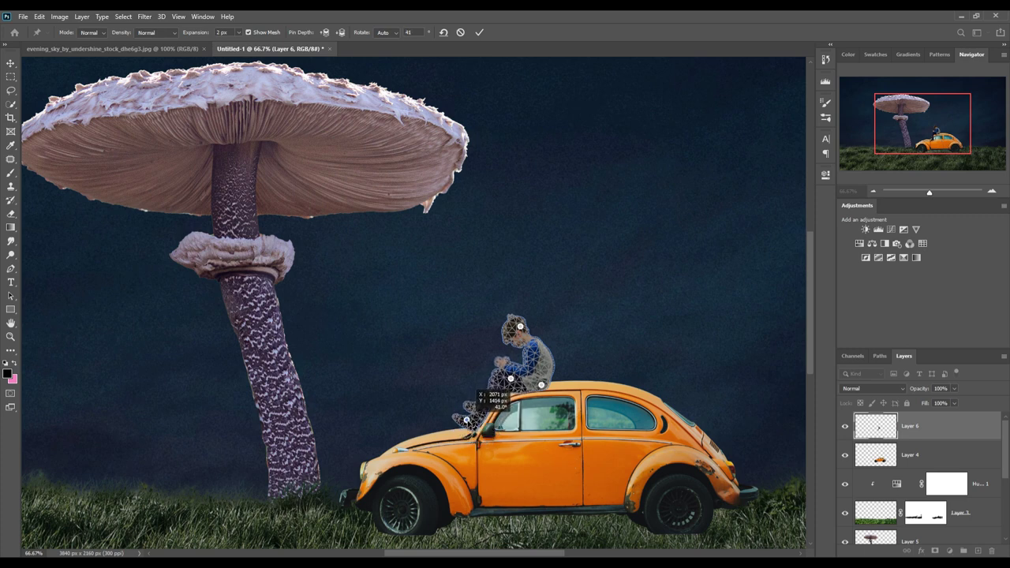
pyautogui.moveTo(469, 415); pyautogui.dragTo(466, 420)
pyautogui.click(496, 388)
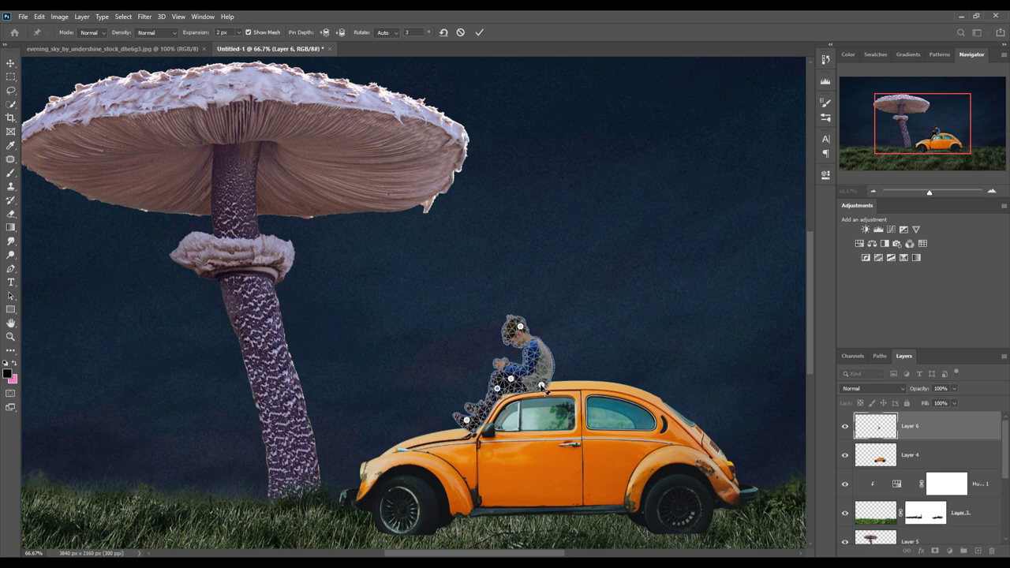
pyautogui.moveTo(541, 385); pyautogui.dragTo(539, 382)
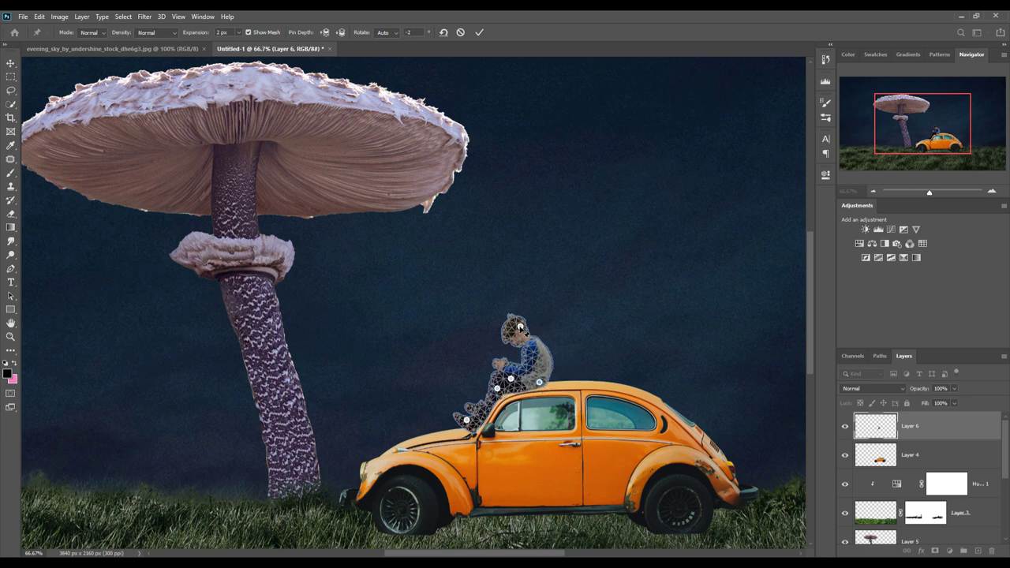
pyautogui.moveTo(520, 326); pyautogui.dragTo(519, 321)
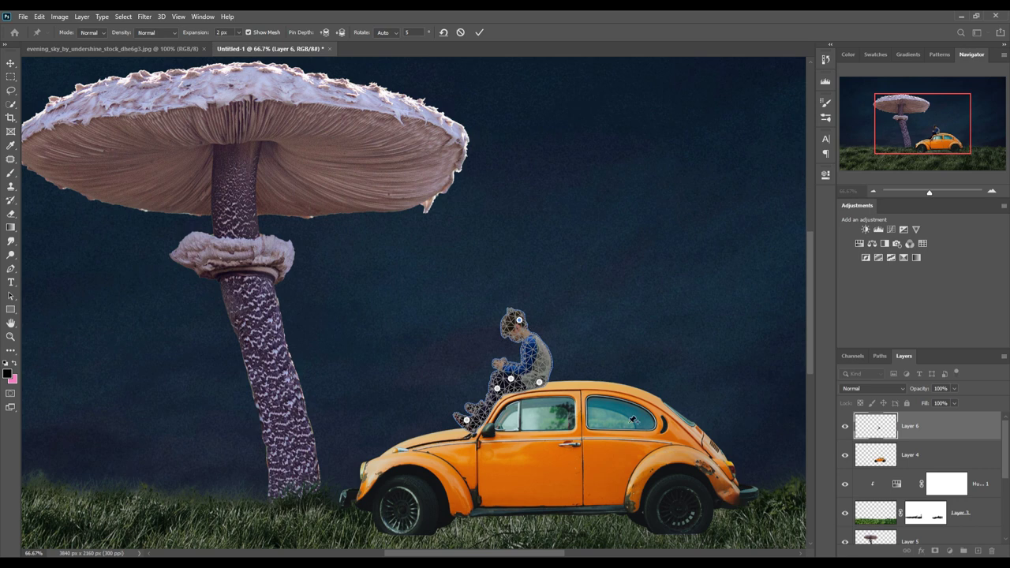
pyautogui.click(478, 34)
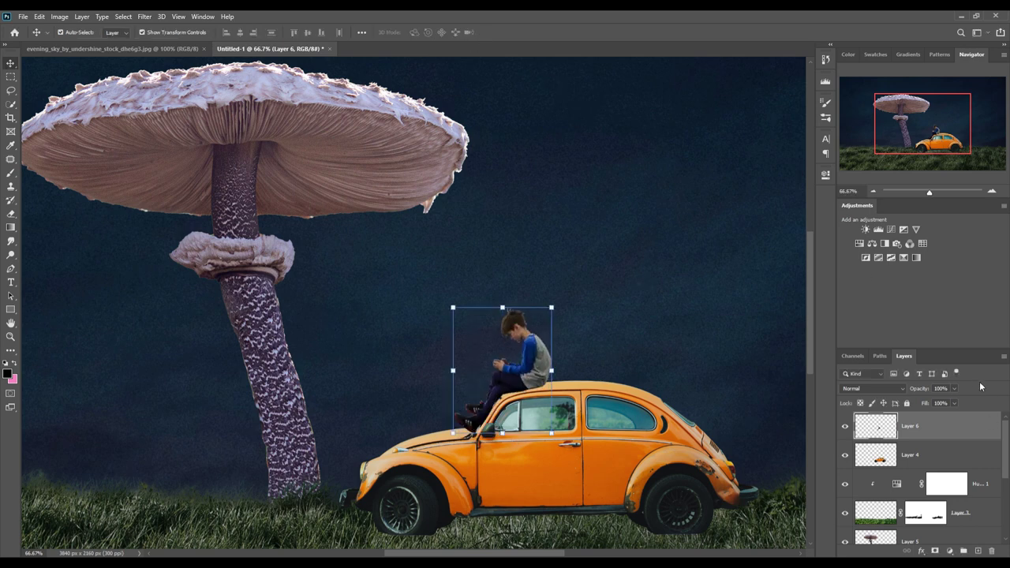
# - Add a new Layer 7 above the car and brush a soft dark stroke under the boy
pyautogui.click(951, 456)
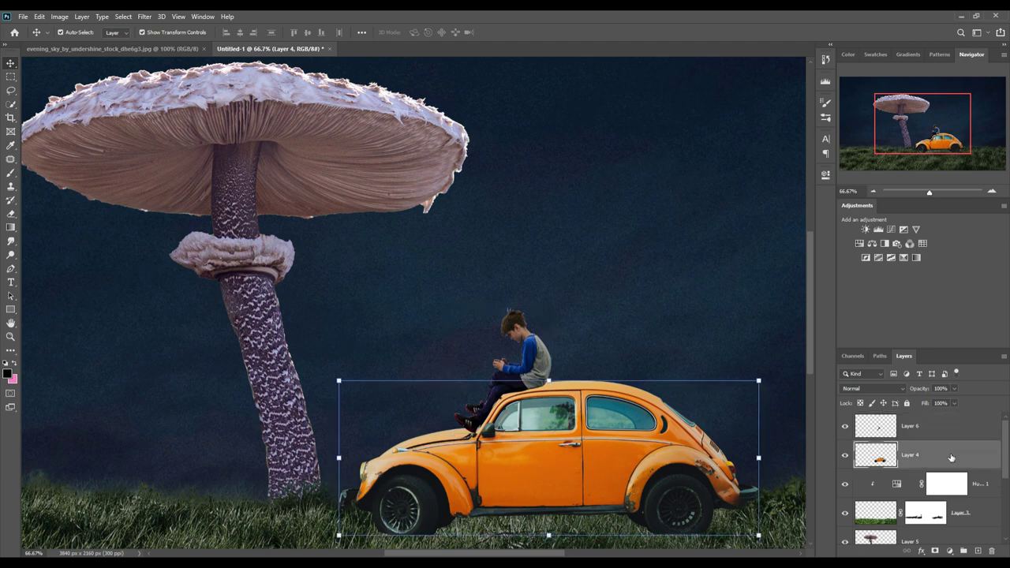
pyautogui.click(978, 550)
pyautogui.click(11, 174)
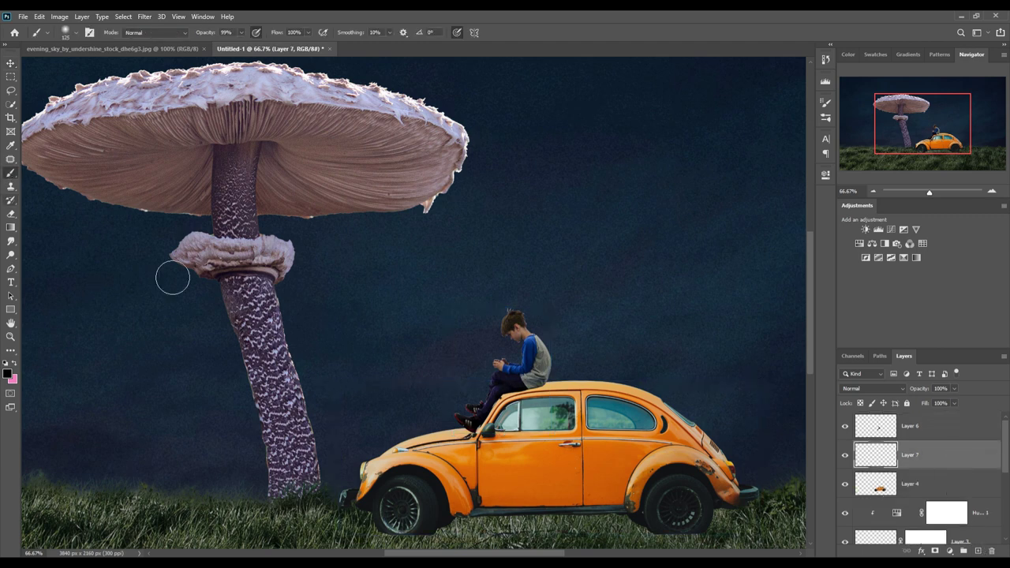
pyautogui.click(240, 32)
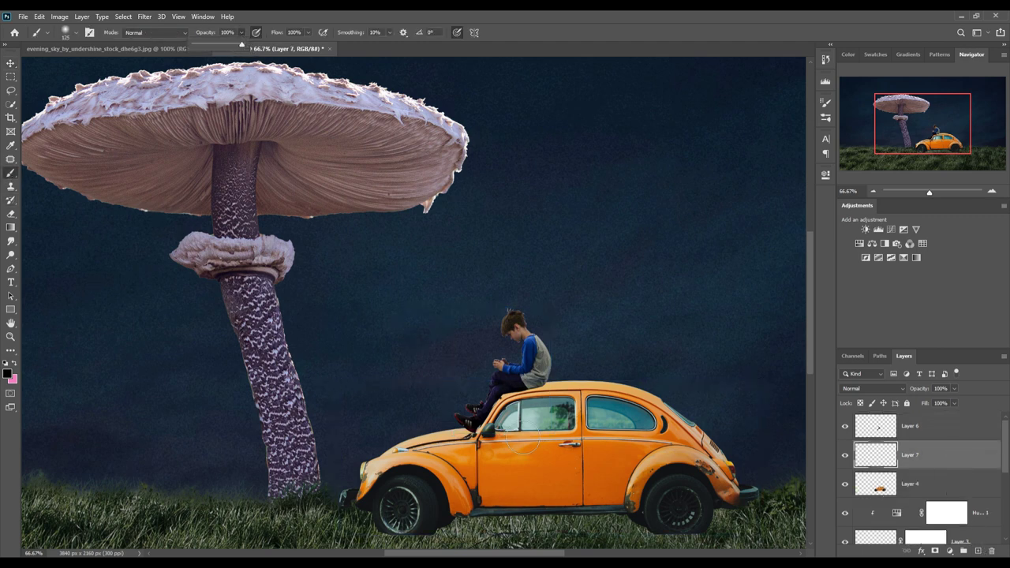
pyautogui.press('[')
pyautogui.press('[')
pyautogui.moveTo(531, 400); pyautogui.dragTo(637, 397)
# - Move and rotate the stroke about -5° so it follows the roof under his legs
pyautogui.click(11, 63)
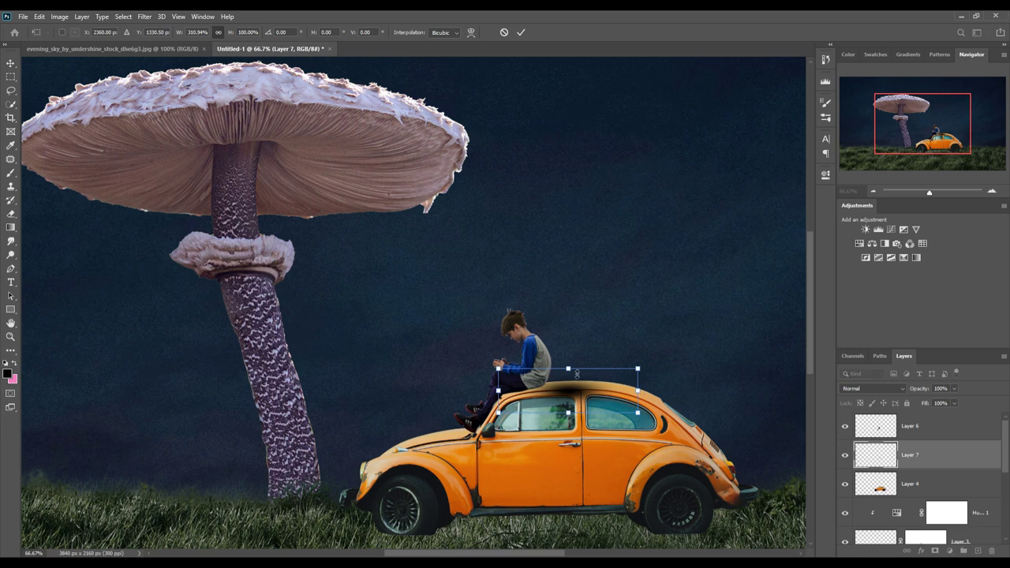
pyautogui.moveTo(575, 407); pyautogui.dragTo(530, 392)
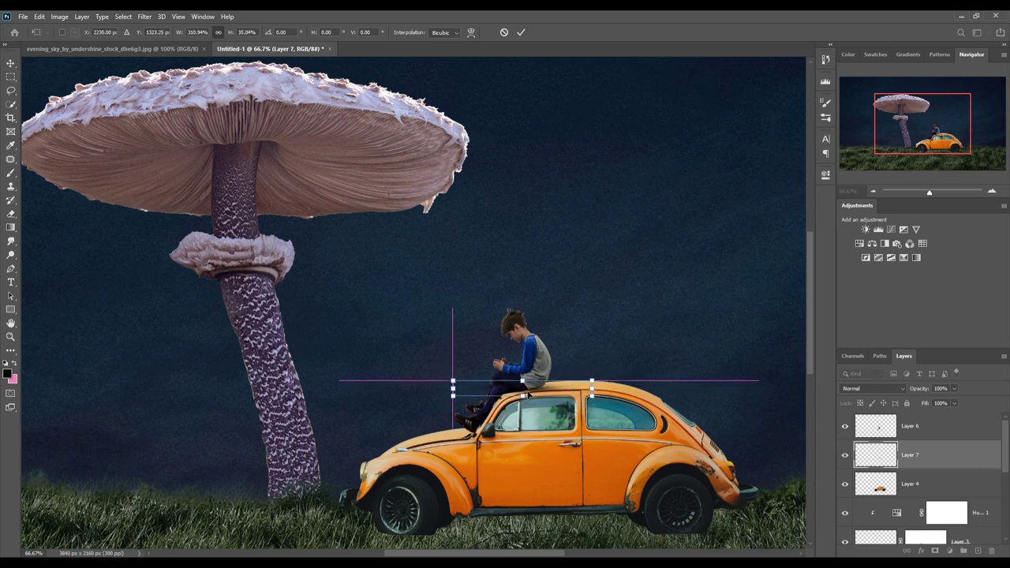
pyautogui.moveTo(602, 374); pyautogui.dragTo(550, 389)
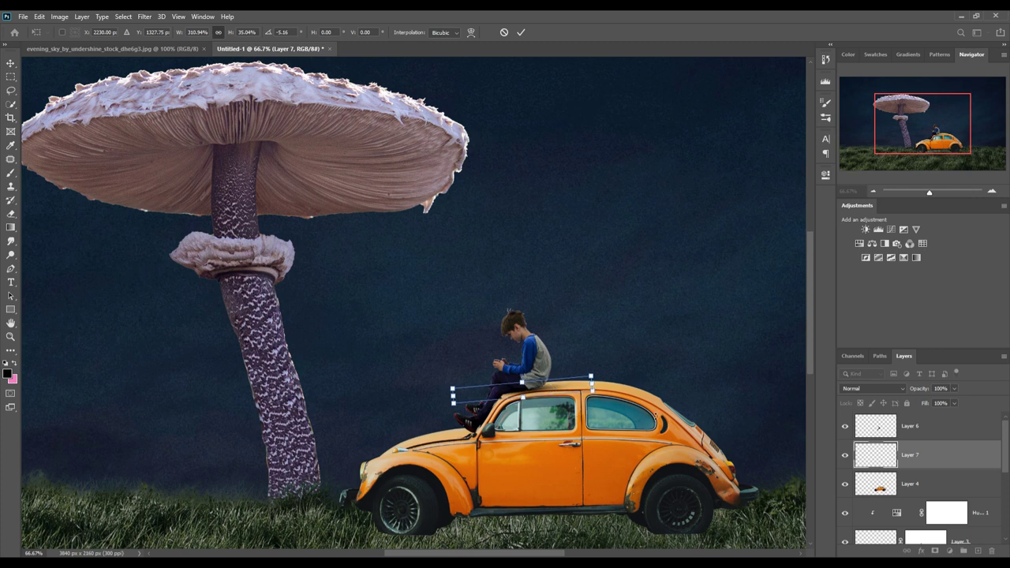
pyautogui.click(522, 36)
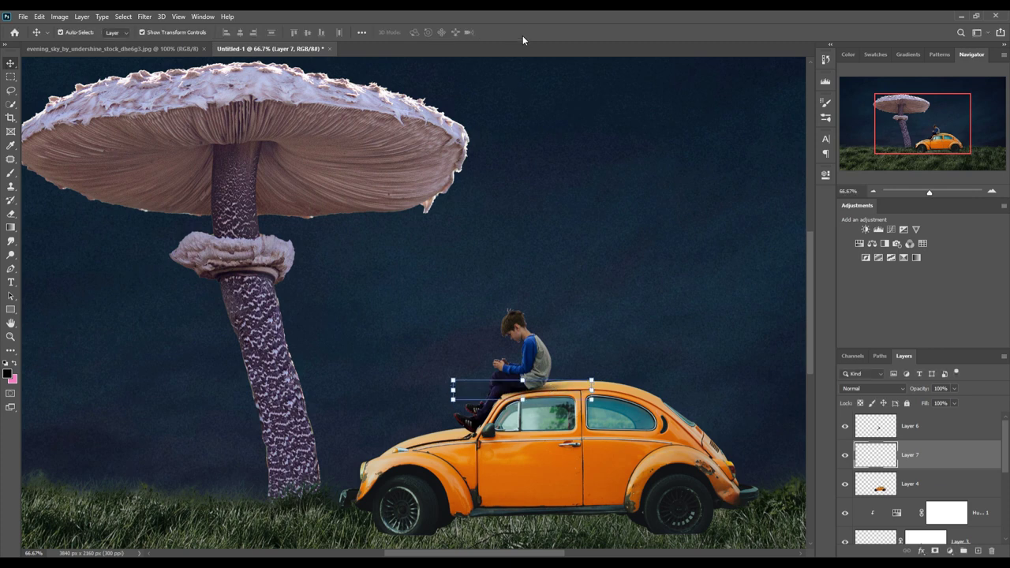
# - Duplicate Layer 7 and rotate the copy about 41°, shifting it down along the boy's legs
pyautogui.rightClick(948, 469)
pyautogui.click(907, 75)
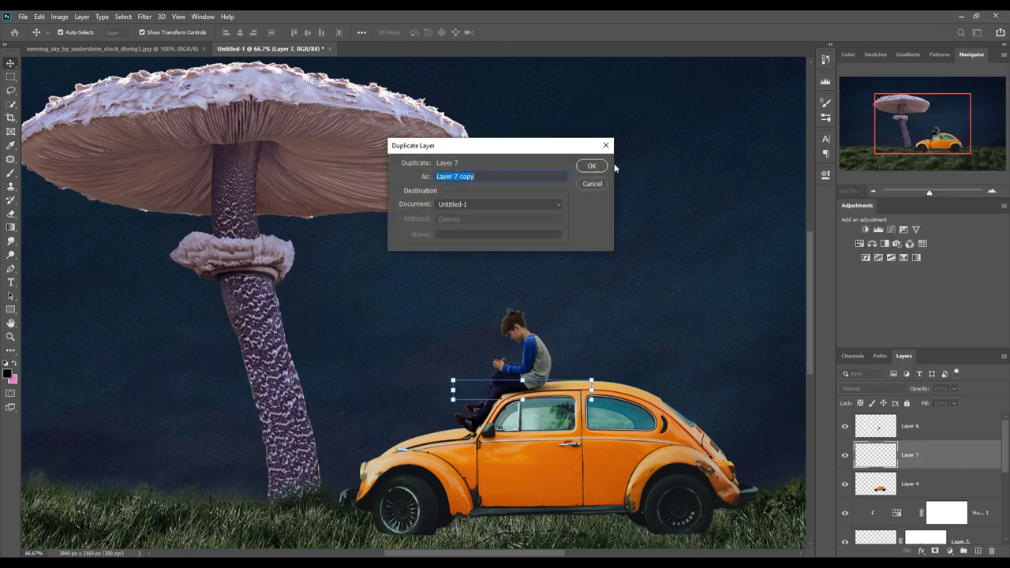
pyautogui.click(592, 167)
pyautogui.moveTo(599, 364); pyautogui.dragTo(596, 300)
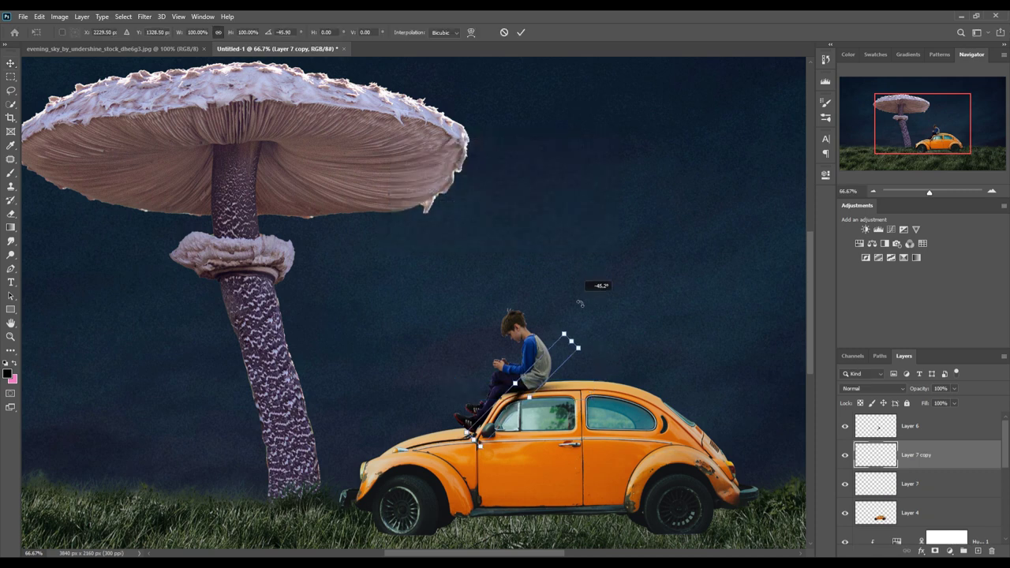
pyautogui.moveTo(519, 399); pyautogui.dragTo(491, 409)
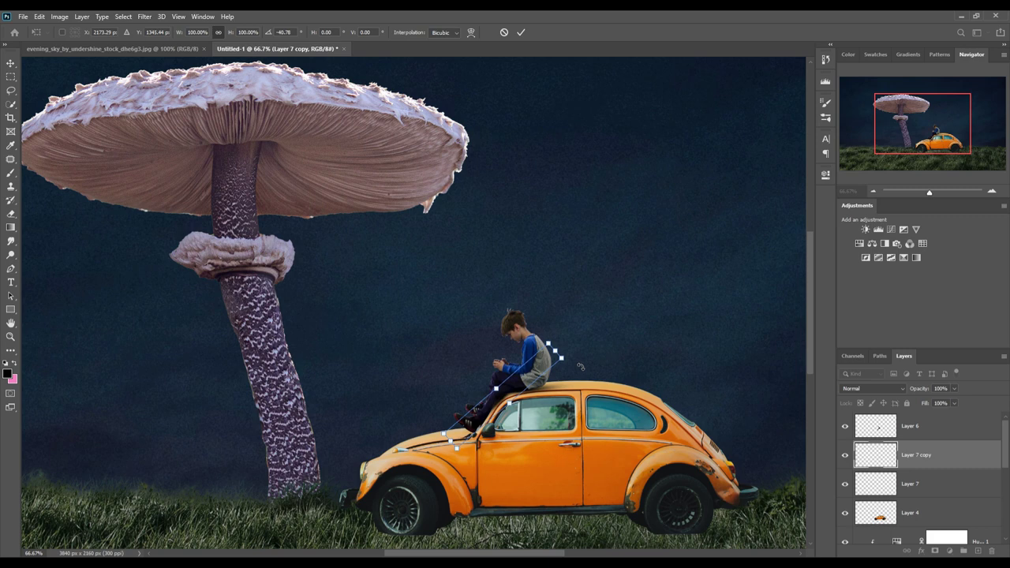
pyautogui.moveTo(501, 404); pyautogui.dragTo(500, 406)
pyautogui.click(521, 33)
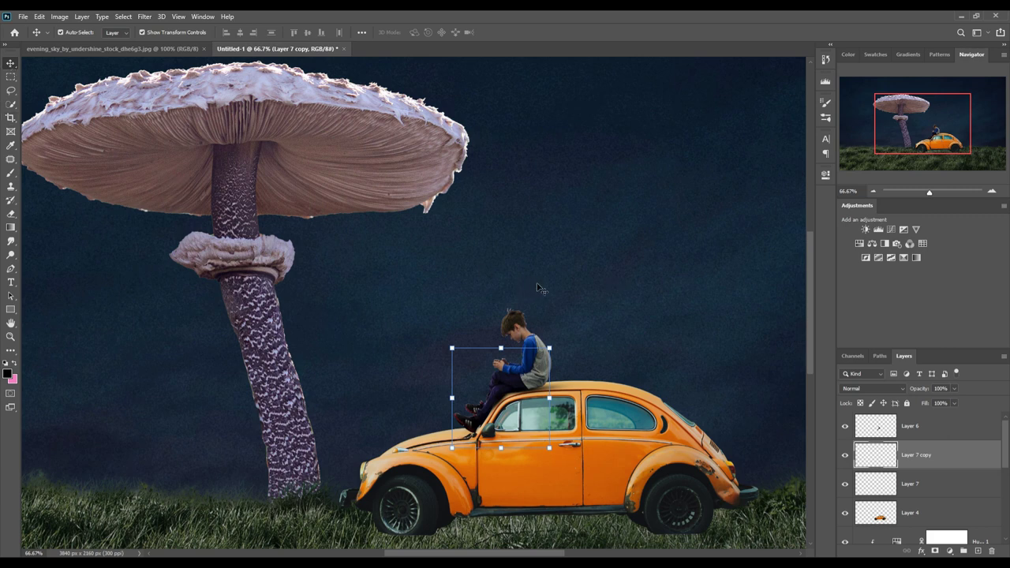
pyautogui.click(251, 303)
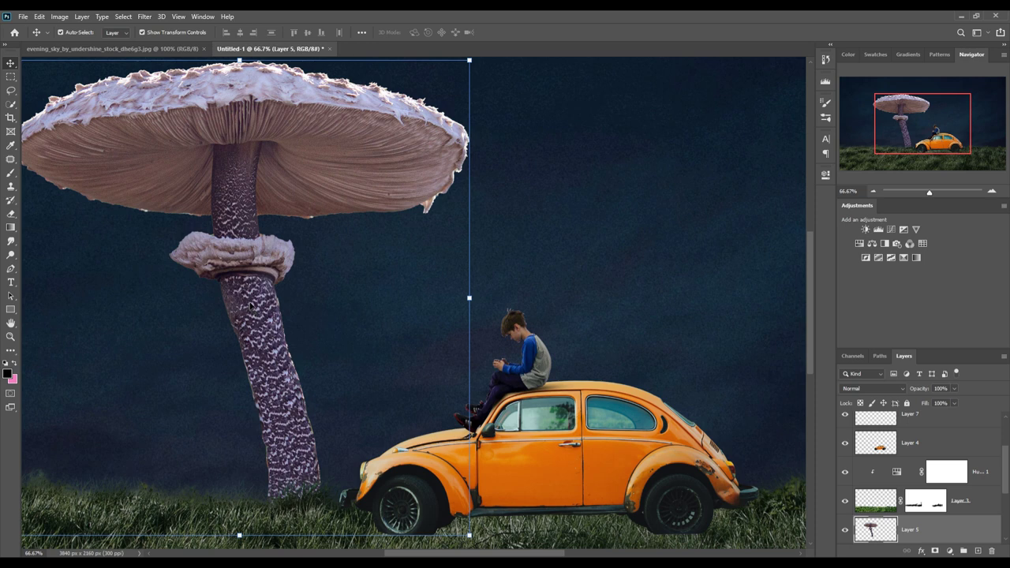
# - Add a Curves adjustment clipped to mushroom Layer 5 and pull the curve down to darken it
pyautogui.click(952, 552)
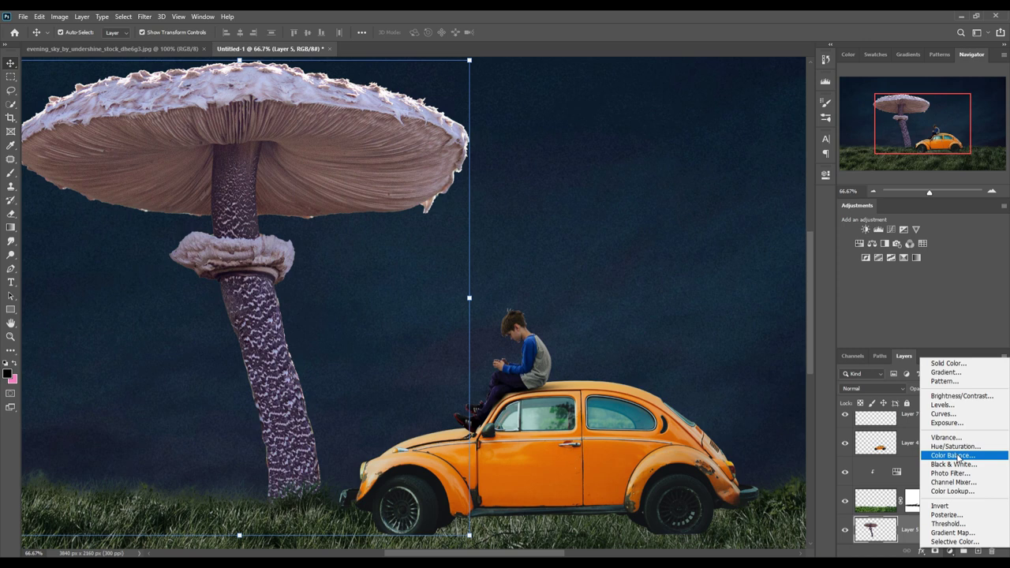
pyautogui.click(943, 413)
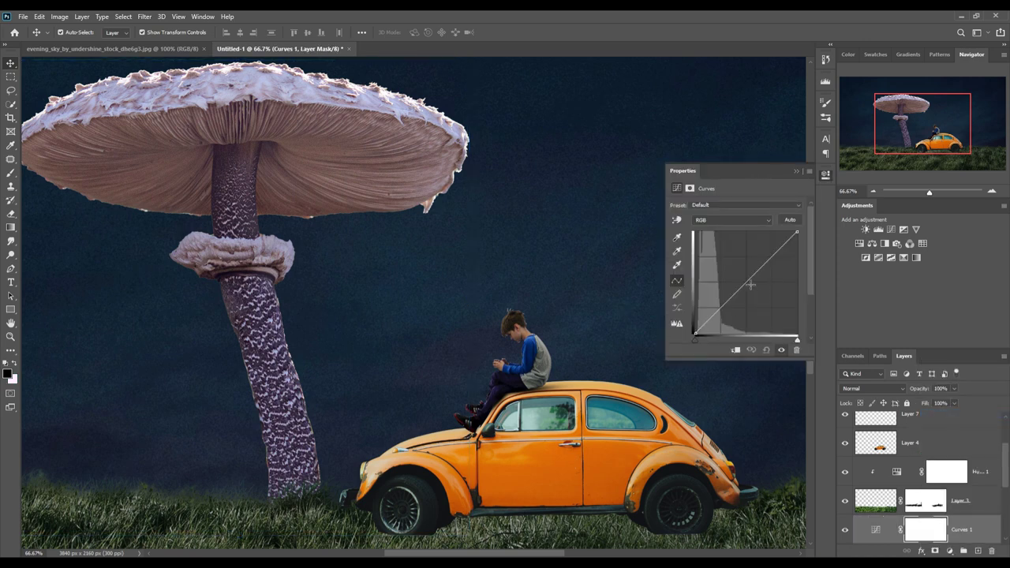
pyautogui.click(737, 350)
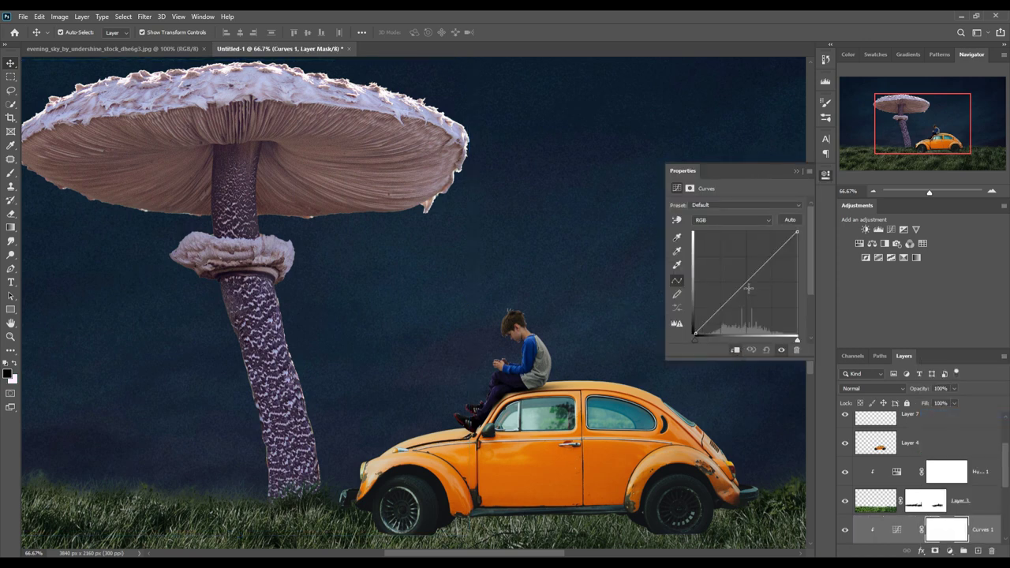
pyautogui.moveTo(748, 288); pyautogui.dragTo(764, 295)
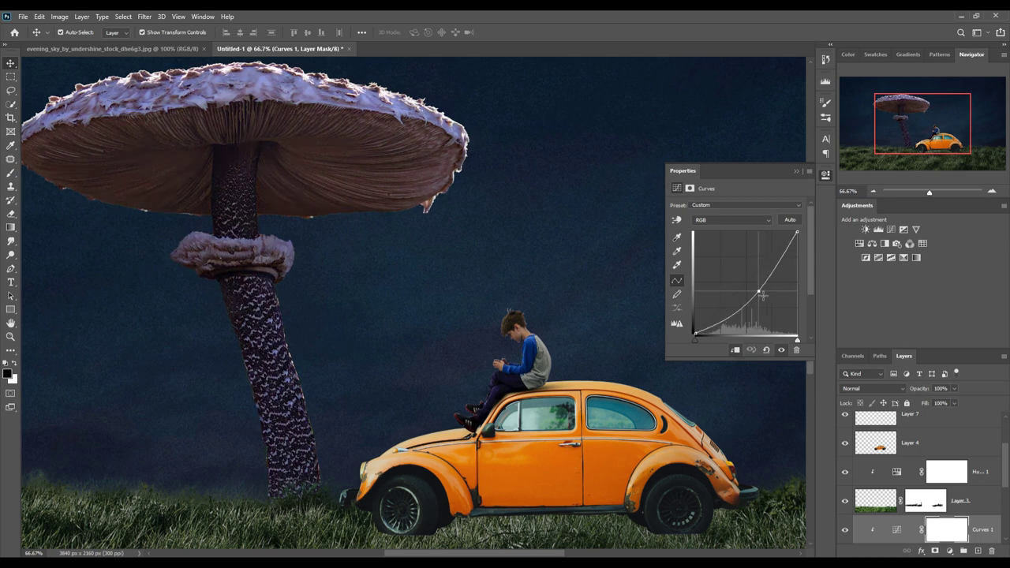
pyautogui.click(798, 170)
pyautogui.scroll(1, 922, 498)
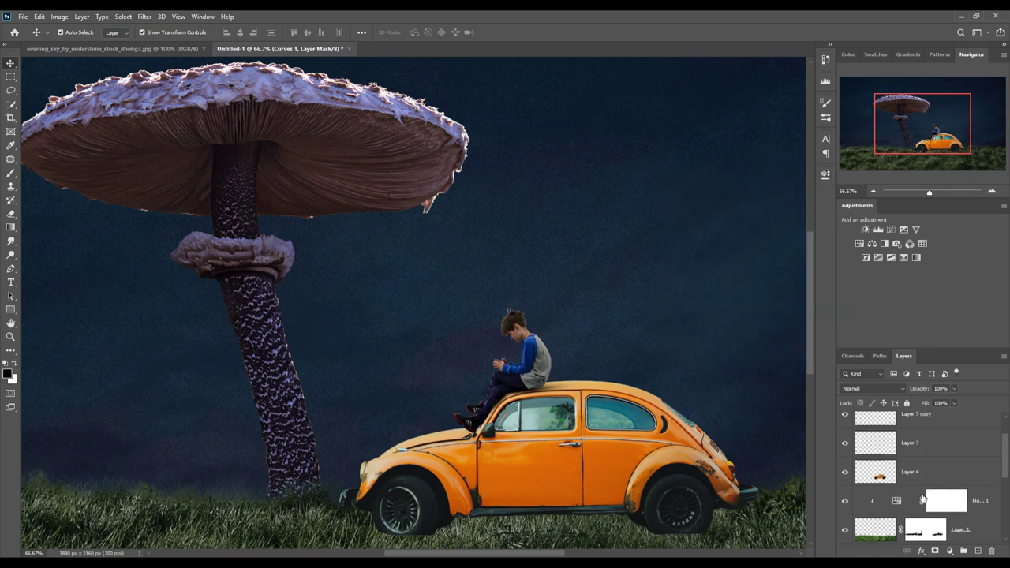
pyautogui.click(942, 466)
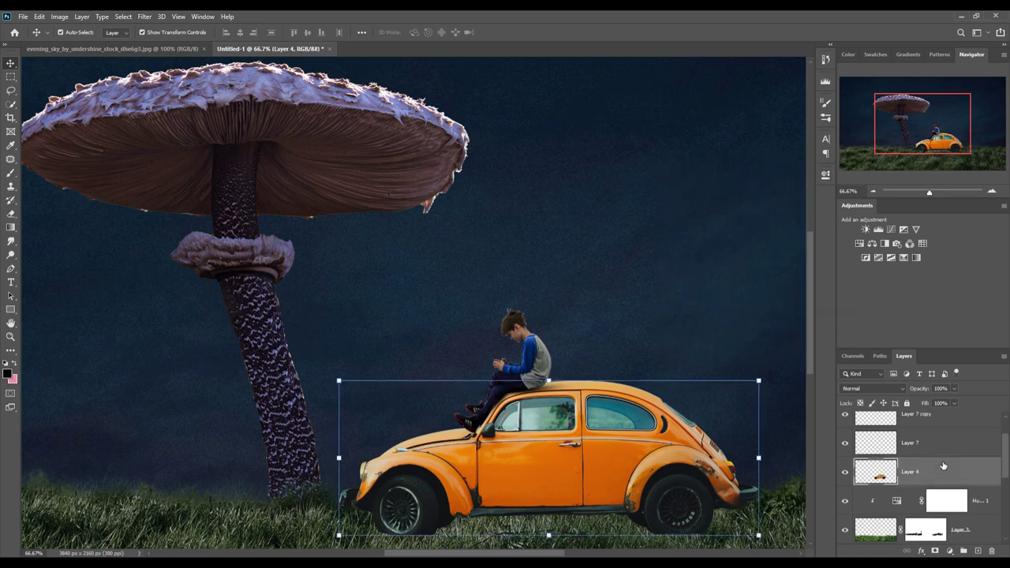
# - Add a Curves 2 adjustment for the car and pull its curve down to darken it
pyautogui.click(949, 551)
pyautogui.click(935, 417)
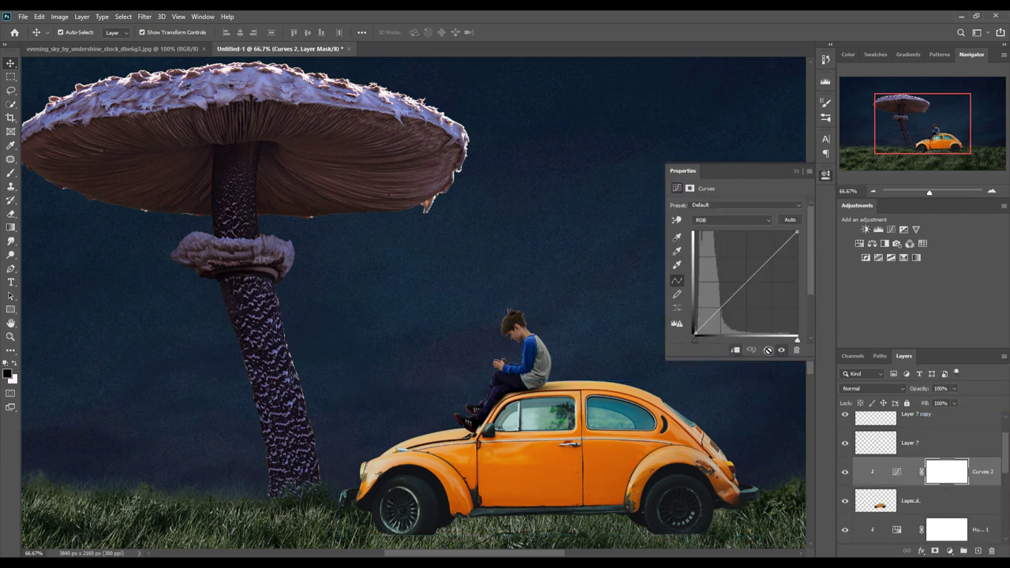
pyautogui.moveTo(754, 283); pyautogui.dragTo(759, 295)
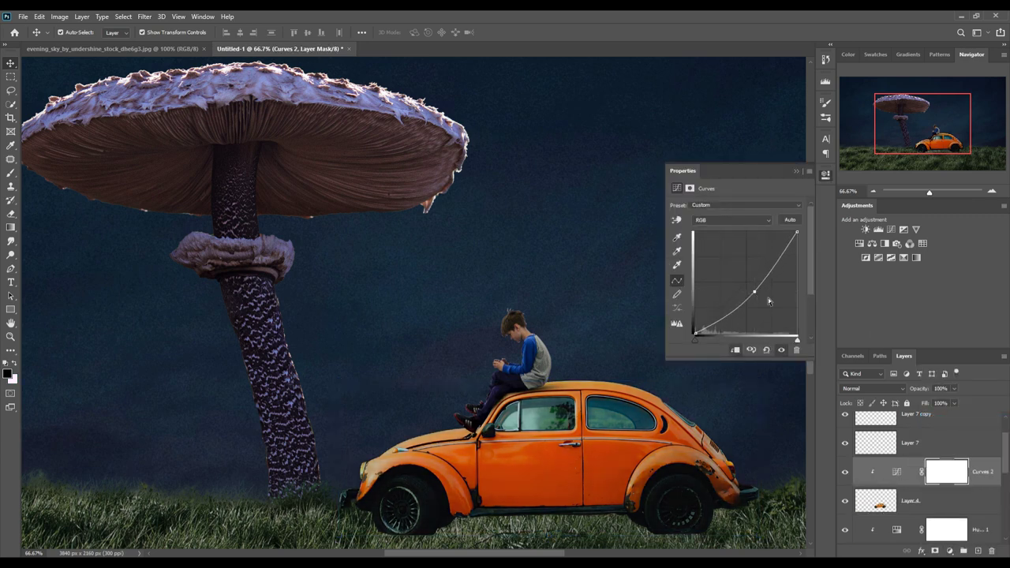
pyautogui.click(795, 171)
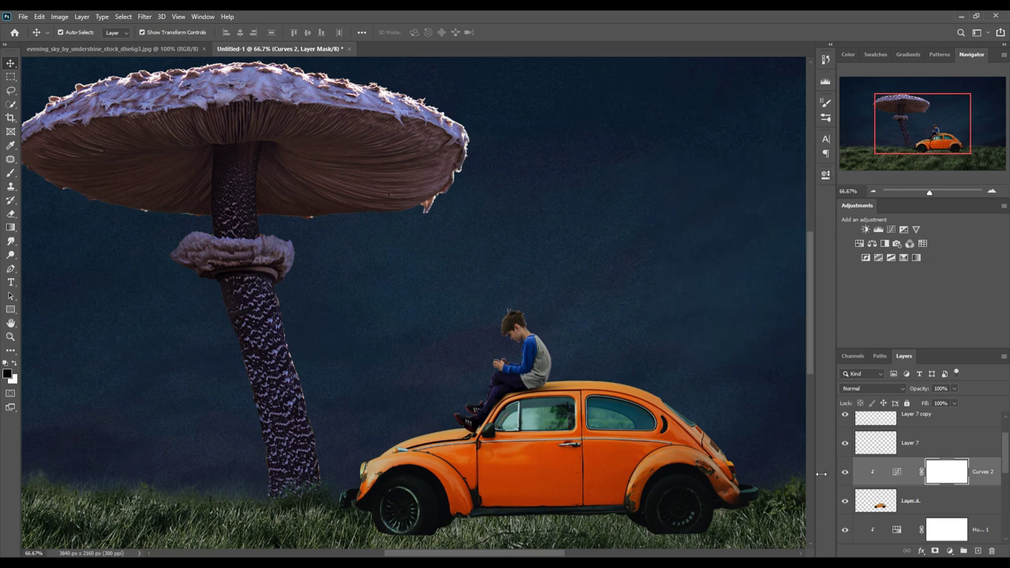
# - Add a mask to Layer 4 and paint under the front and rear wheels to sink them into grass
pyautogui.click(962, 497)
pyautogui.click(934, 550)
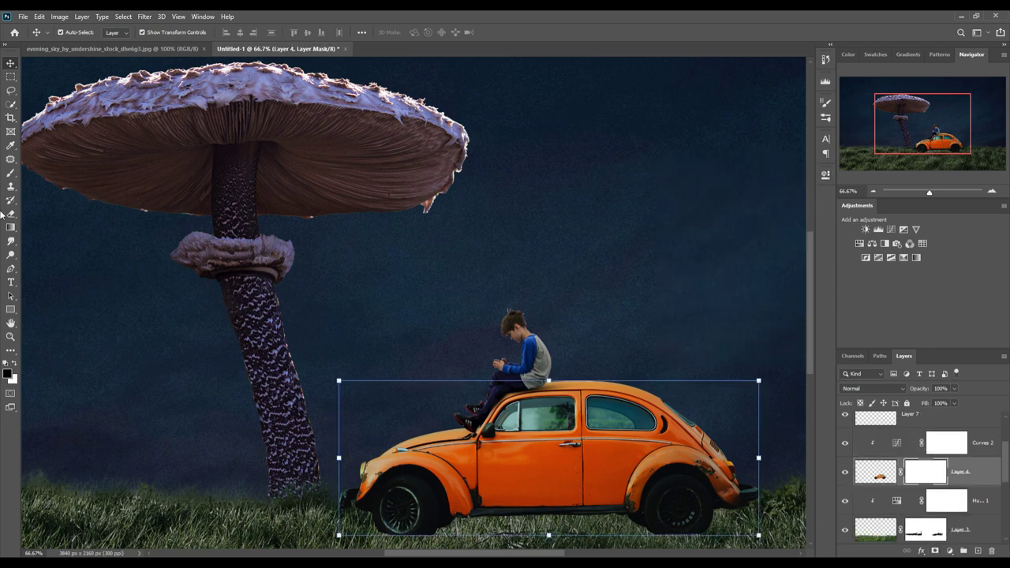
pyautogui.click(12, 176)
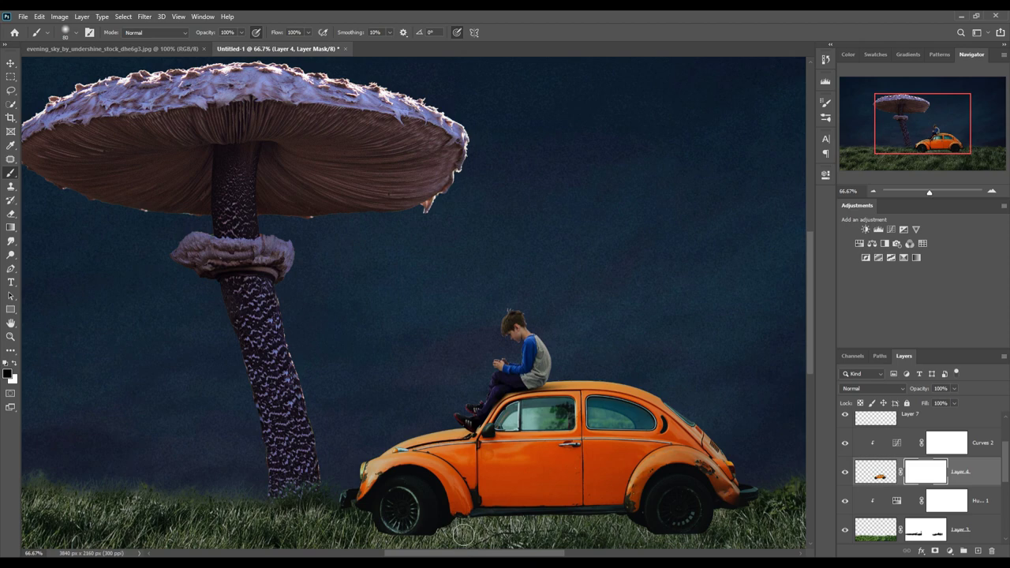
pyautogui.hotkey('ctrl', '+')
pyautogui.hotkey('ctrl', '-')
pyautogui.scroll(-5, 454, 525)
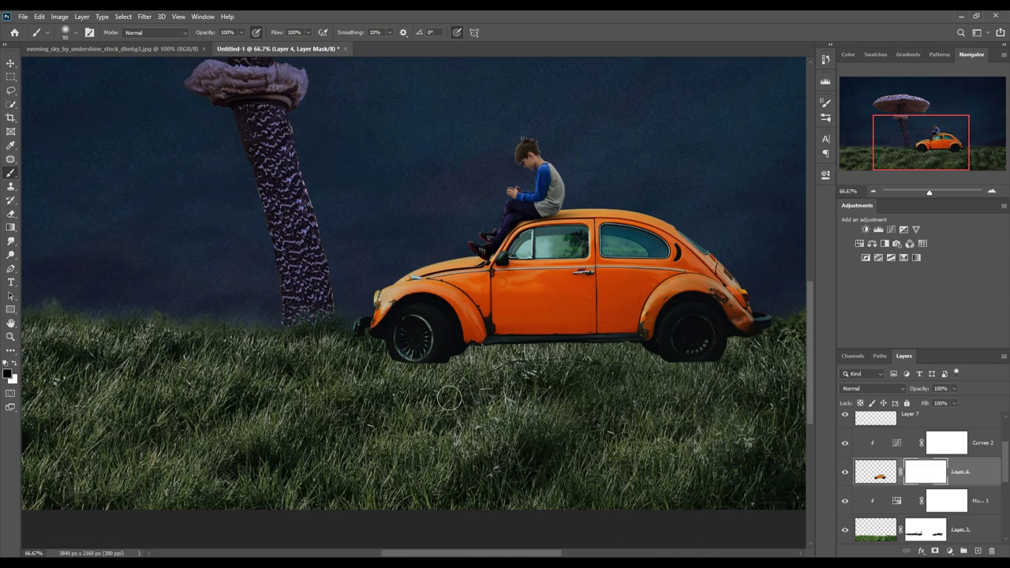
pyautogui.press(']')
pyautogui.press('[')
pyautogui.moveTo(450, 381); pyautogui.dragTo(401, 380)
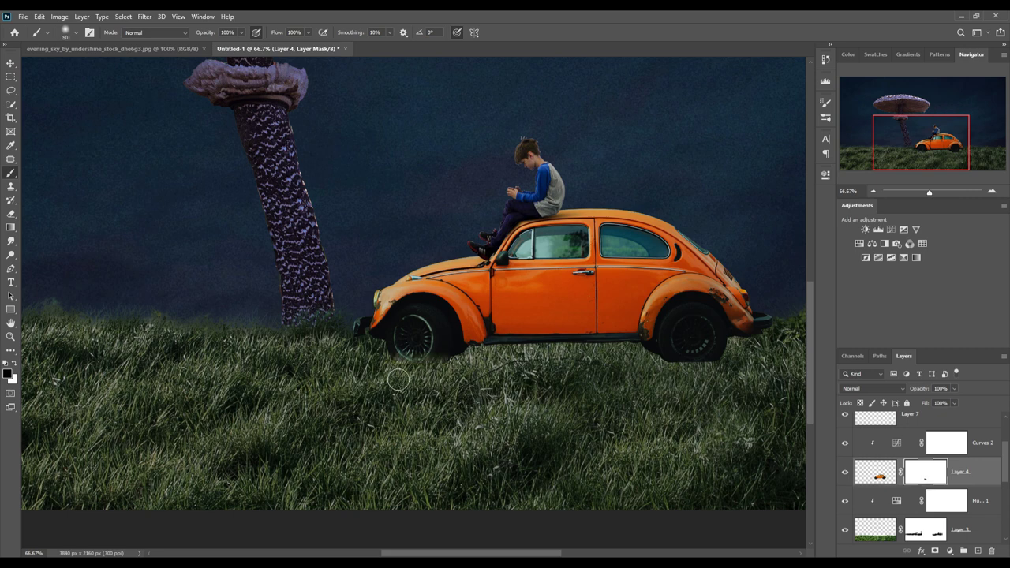
pyautogui.press('[')
pyautogui.moveTo(669, 405)
pyautogui.mouseDown()
pyautogui.moveTo(683, 384)
pyautogui.moveTo(725, 381)
pyautogui.moveTo(683, 384)
pyautogui.mouseUp()
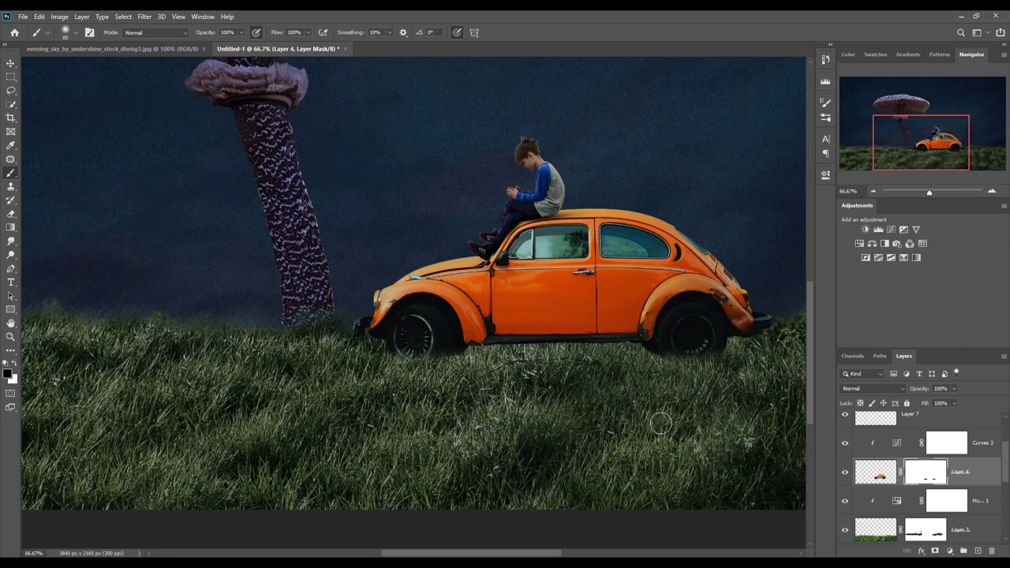
pyautogui.click(11, 64)
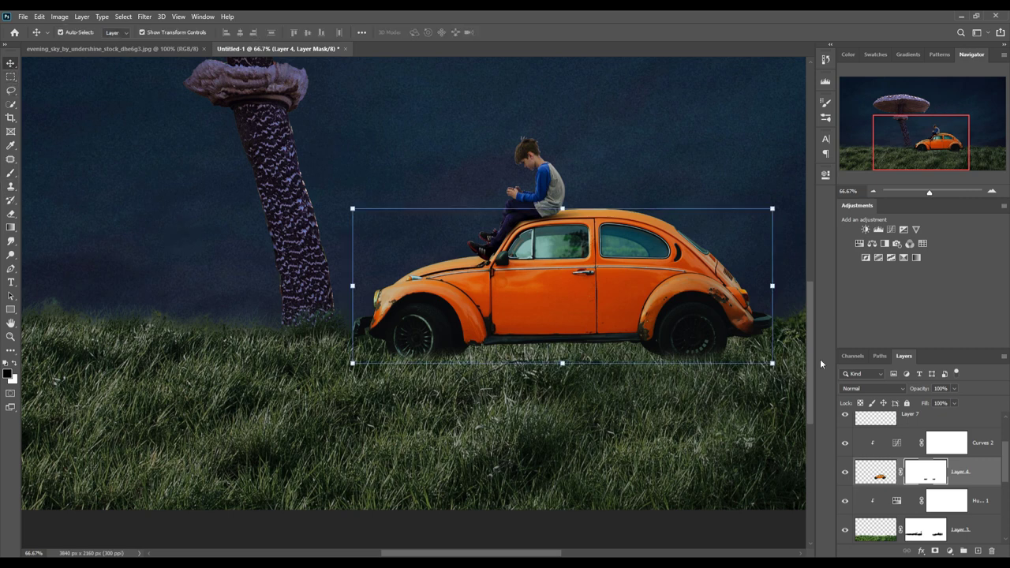
pyautogui.scroll(-1, 990, 462)
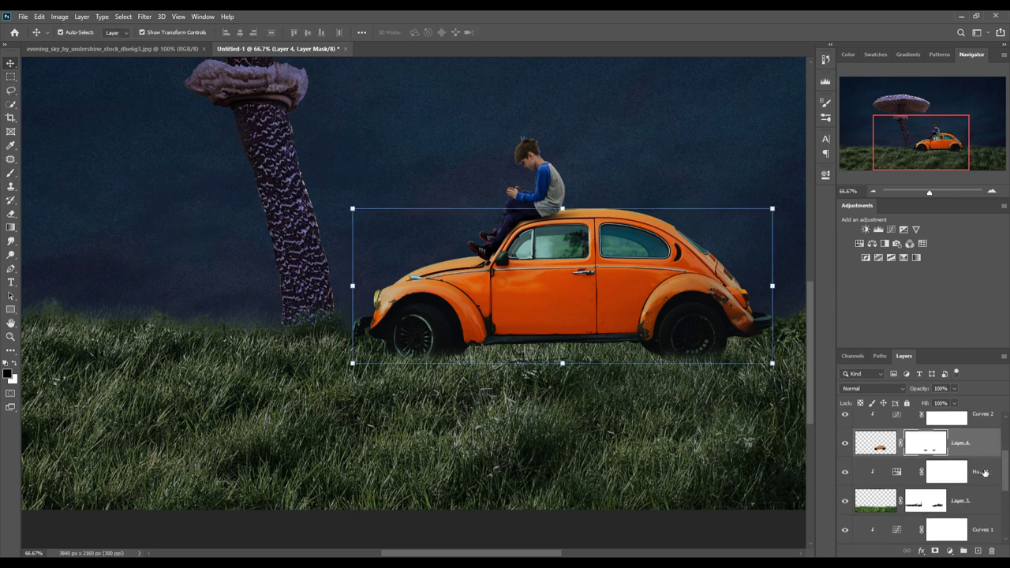
# - Paint a soft dark shadow on new Layer 8 and stretch it into a flat strip under the car
pyautogui.click(983, 472)
pyautogui.click(979, 551)
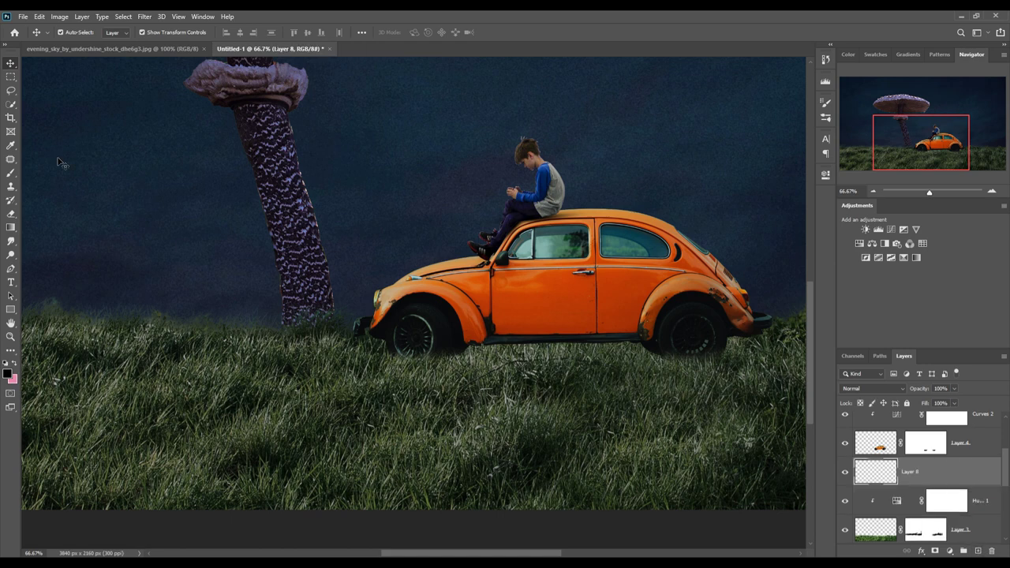
pyautogui.click(10, 173)
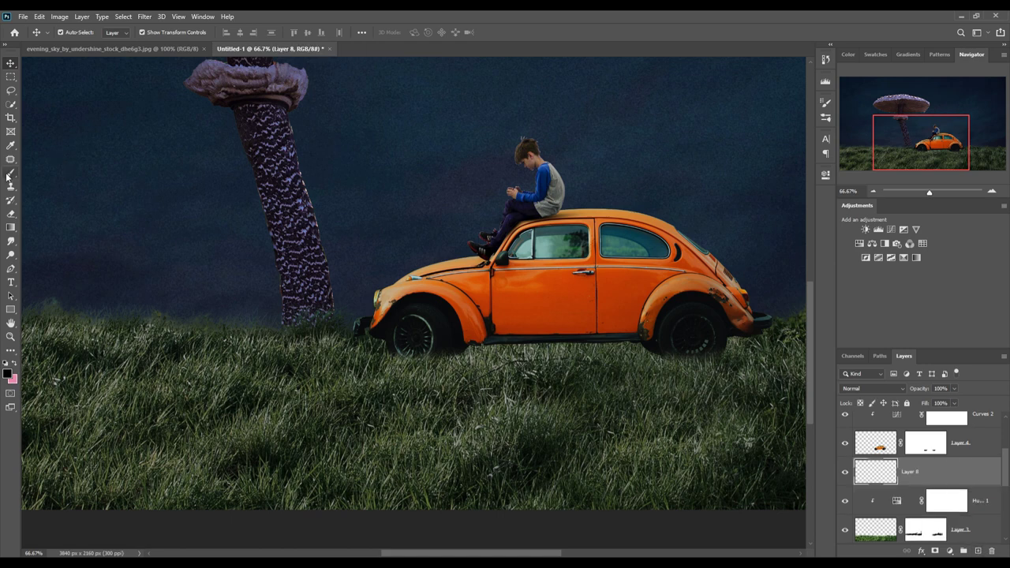
pyautogui.press(']')
pyautogui.press(']')
pyautogui.press(']')
pyautogui.press(']')
pyautogui.press(']')
pyautogui.press(']')
pyautogui.click(441, 360)
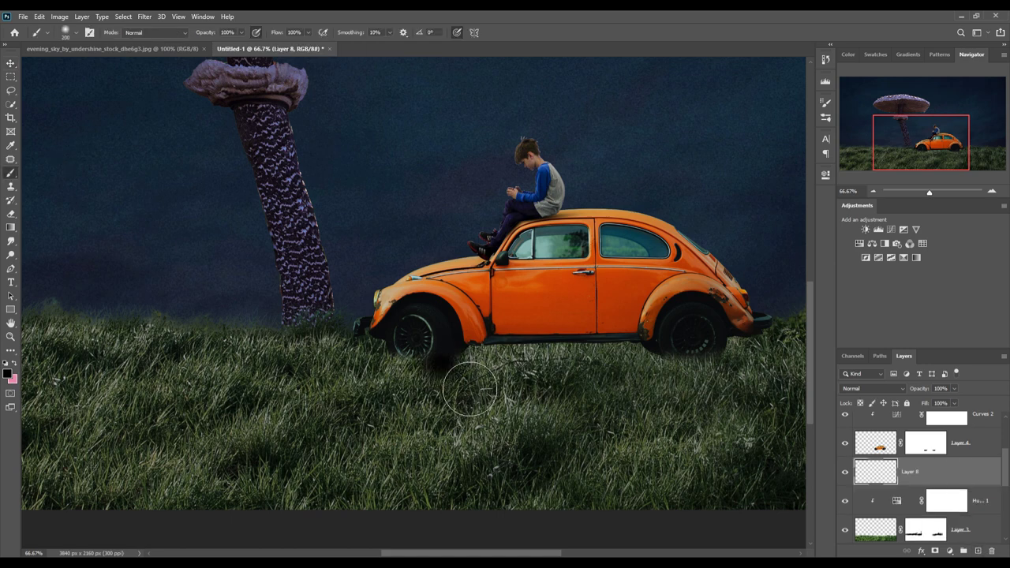
pyautogui.click(10, 63)
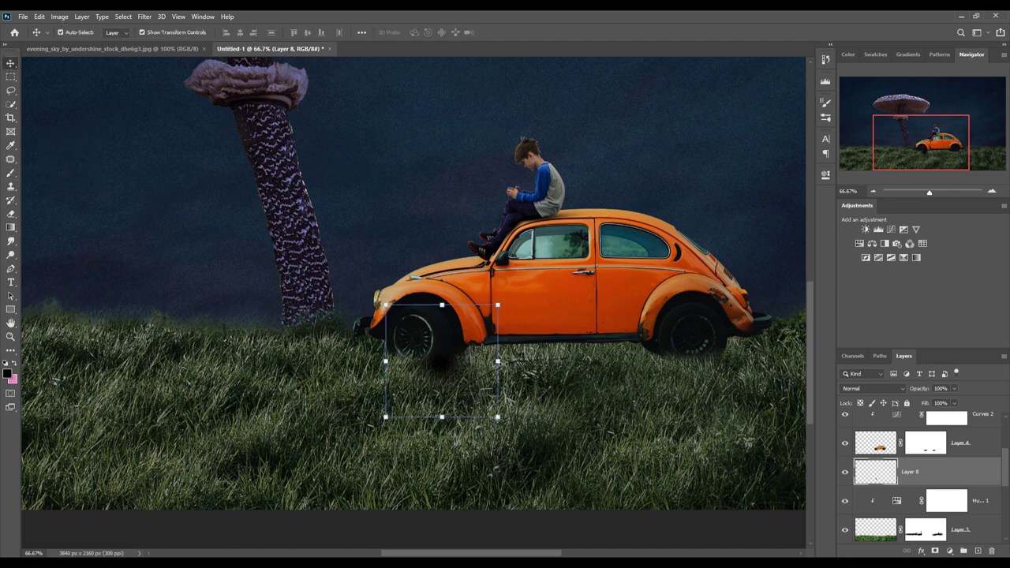
pyautogui.moveTo(497, 361); pyautogui.dragTo(726, 361)
pyautogui.moveTo(564, 305)
pyautogui.mouseDown()
pyautogui.moveTo(565, 382)
pyautogui.moveTo(438, 364)
pyautogui.mouseUp()
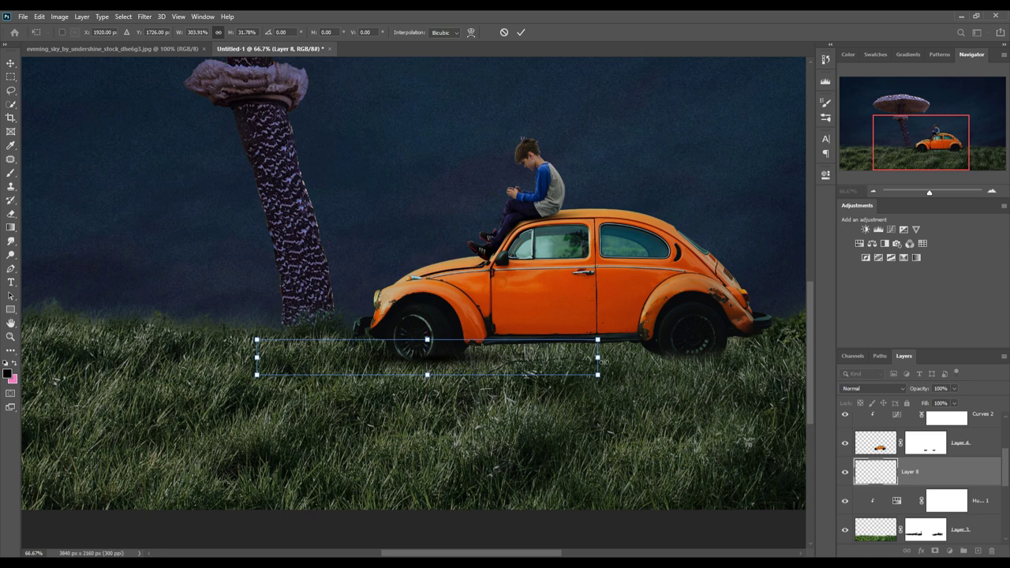
pyautogui.moveTo(597, 357); pyautogui.dragTo(669, 357)
pyautogui.moveTo(506, 360); pyautogui.dragTo(464, 362)
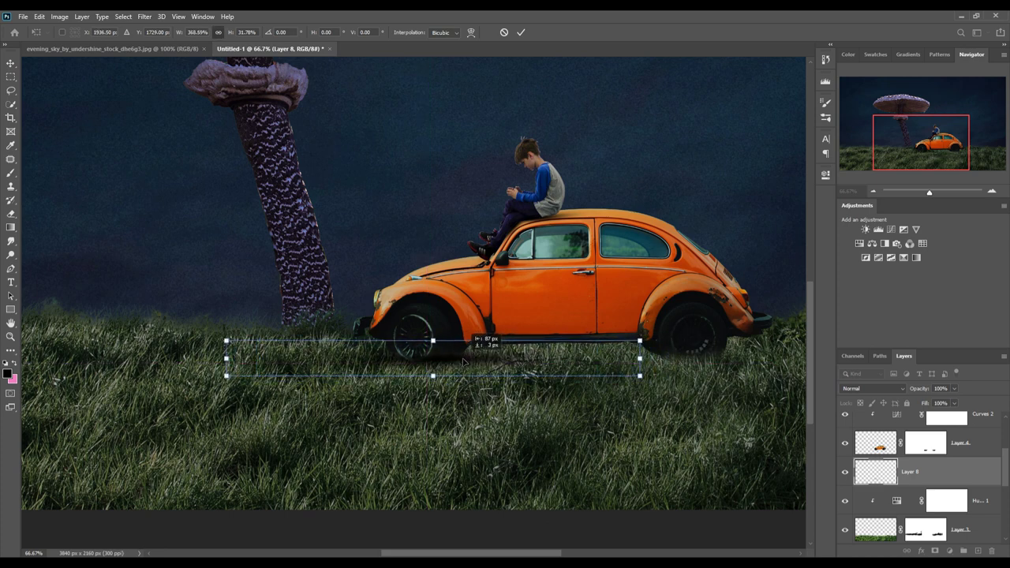
pyautogui.click(521, 32)
# - Duplicate the shadow as Layer 8 copy and slide the copy right beneath the car
pyautogui.rightClick(944, 470)
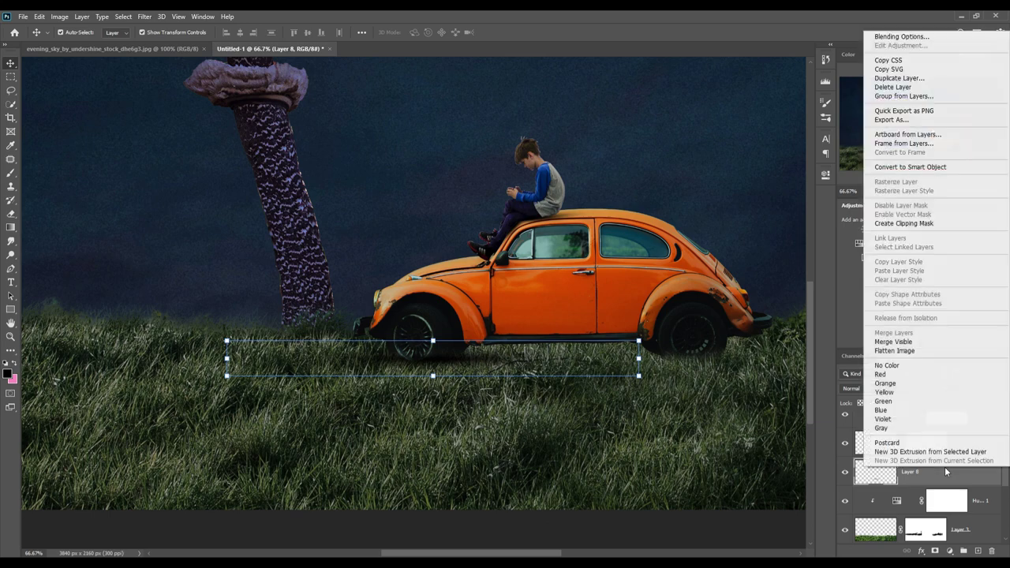
pyautogui.click(898, 78)
pyautogui.click(590, 165)
pyautogui.moveTo(459, 365); pyautogui.dragTo(719, 362)
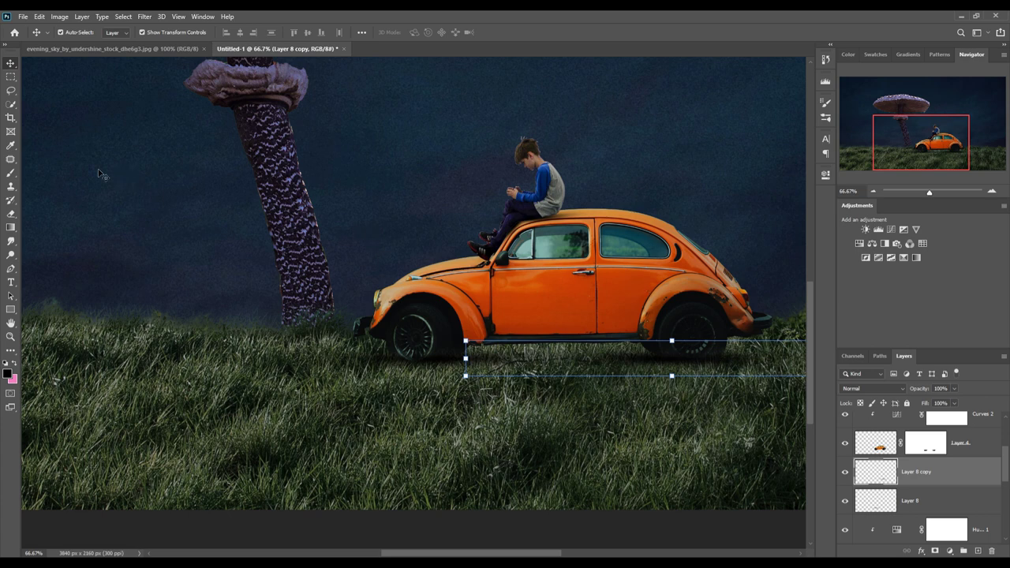
pyautogui.click(278, 127)
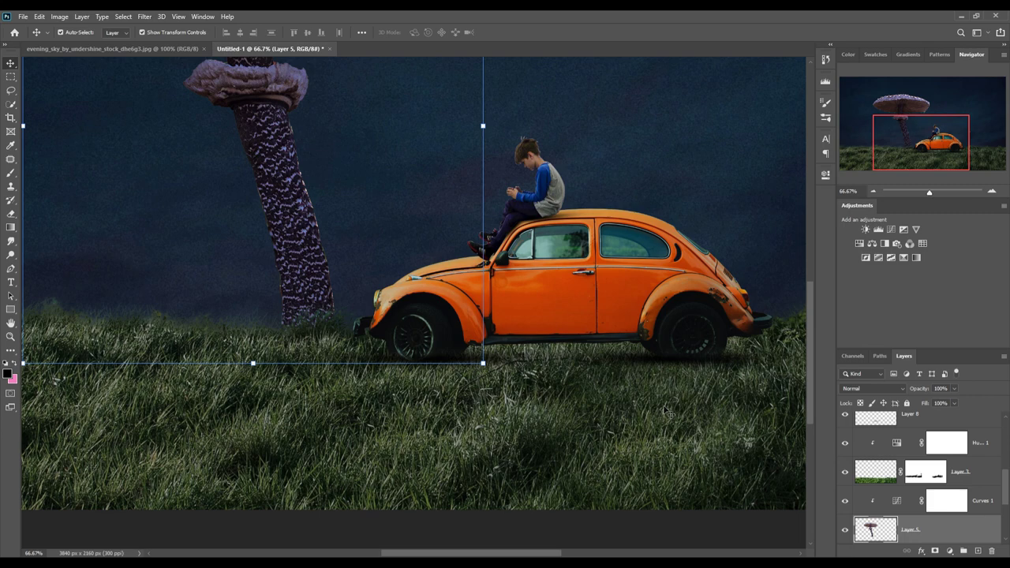
# - Pan the view to show the whole mushroom cap and bring up the adjustment layer list
pyautogui.moveTo(392, 232)
pyautogui.mouseDown()
pyautogui.moveTo(421, 449)
pyautogui.moveTo(422, 402)
pyautogui.mouseUp()
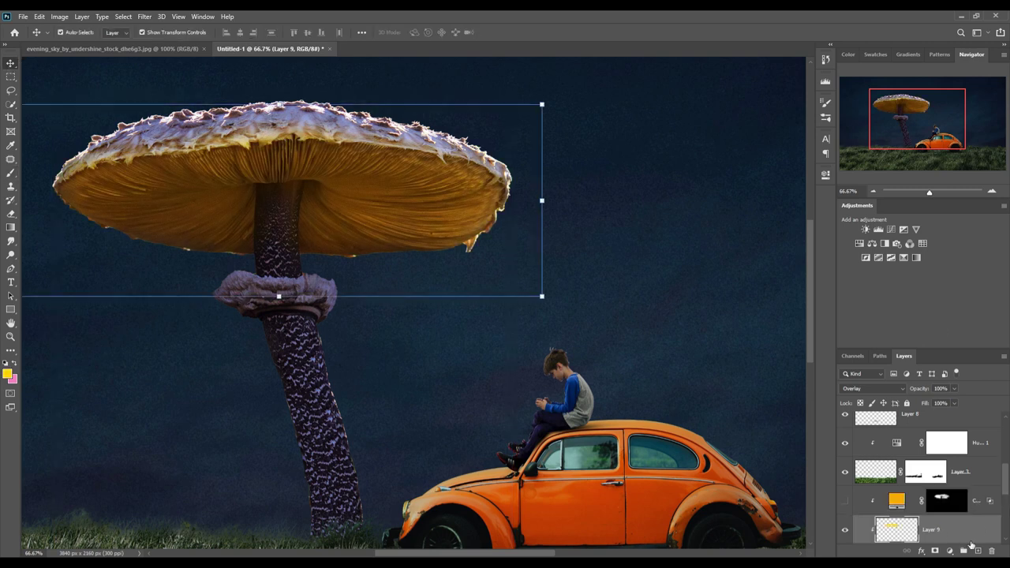
pyautogui.click(949, 551)
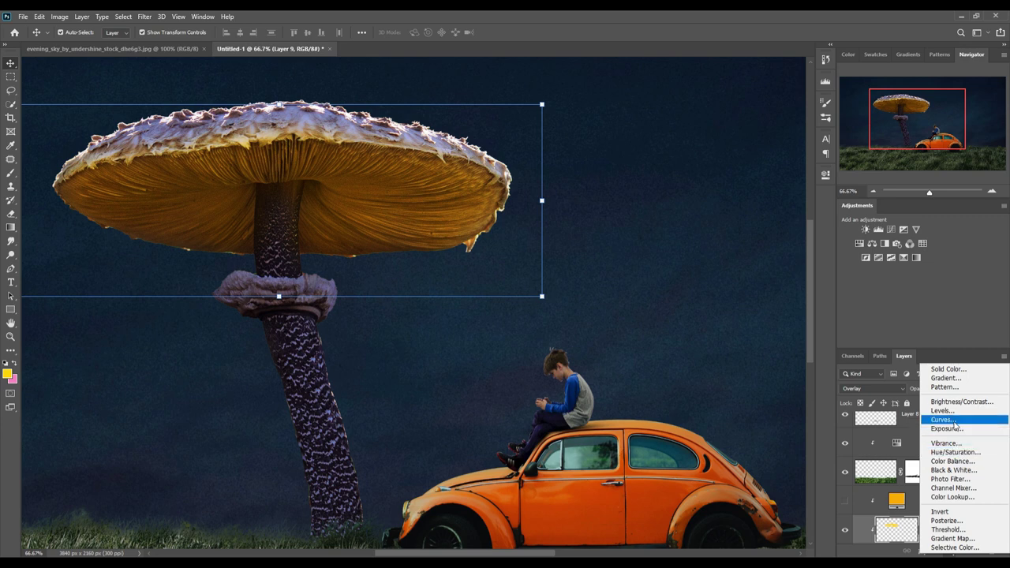
# - Add a Color Balance adjustment and push the midtones strongly toward yellow
pyautogui.click(952, 461)
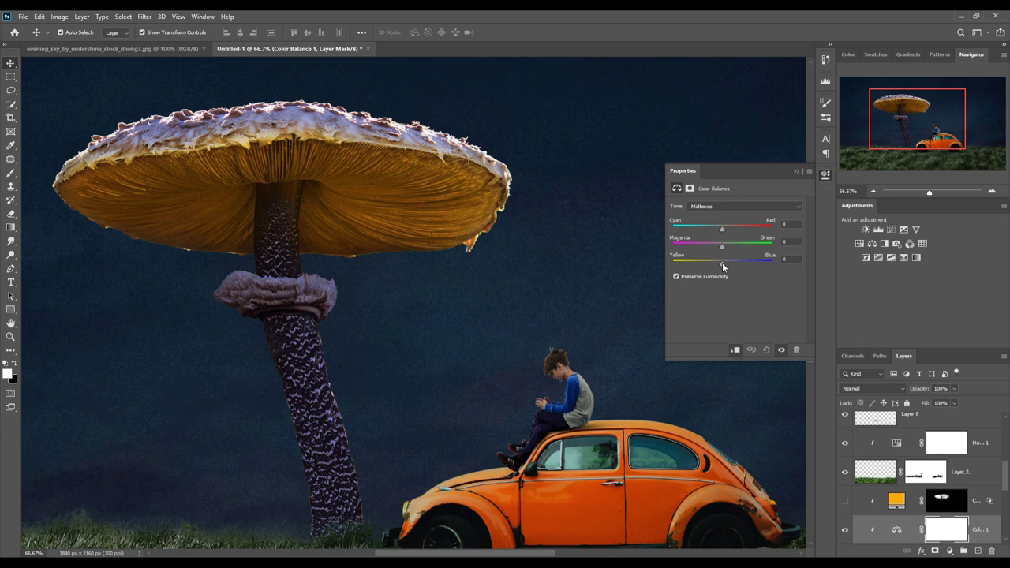
pyautogui.moveTo(723, 266); pyautogui.dragTo(716, 267)
pyautogui.moveTo(705, 261)
pyautogui.mouseDown()
pyautogui.moveTo(668, 269)
pyautogui.moveTo(777, 259)
pyautogui.moveTo(713, 259)
pyautogui.mouseUp()
pyautogui.moveTo(726, 263); pyautogui.dragTo(721, 263)
# - Set the highlights Yellow–Blue to -100, then invert the mask to black to hide the effect
pyautogui.click(718, 206)
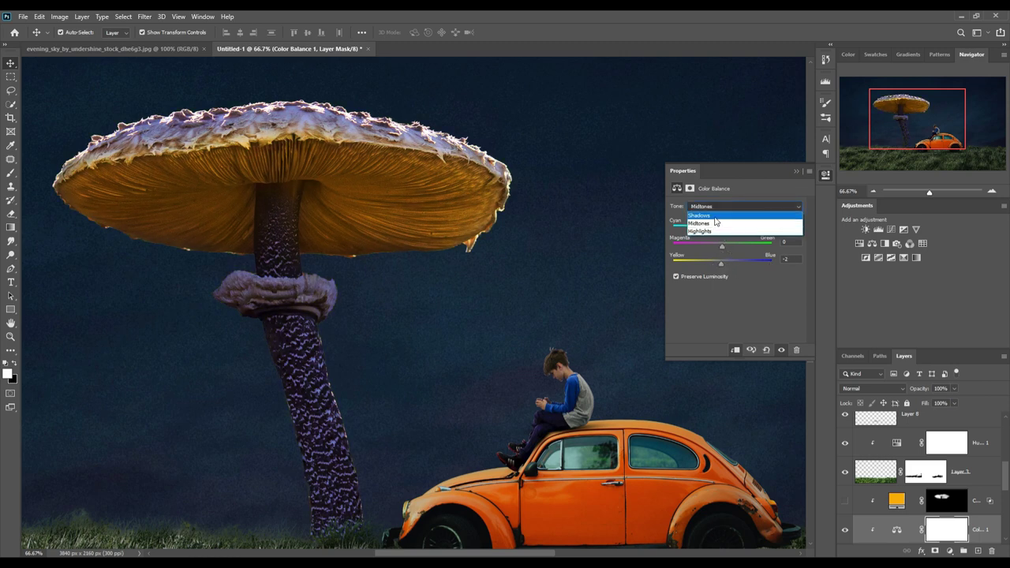
pyautogui.click(714, 222)
pyautogui.click(726, 206)
pyautogui.click(723, 233)
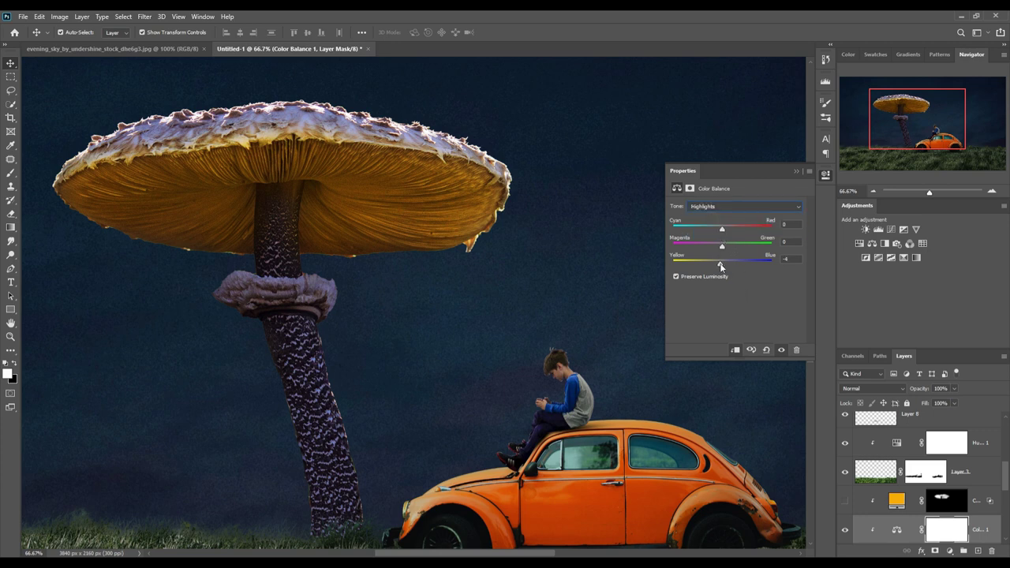
pyautogui.moveTo(721, 267); pyautogui.dragTo(670, 263)
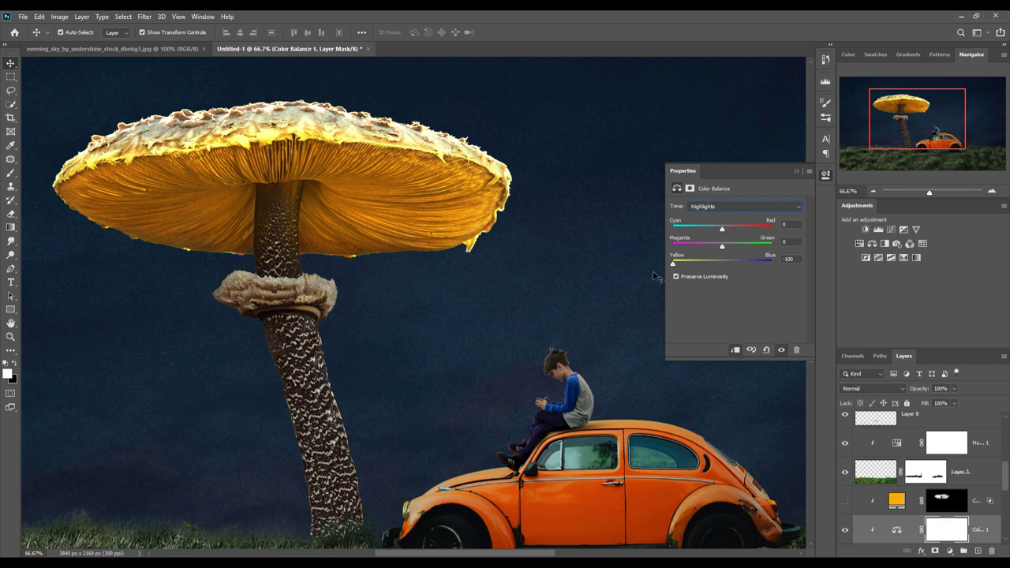
pyautogui.click(796, 170)
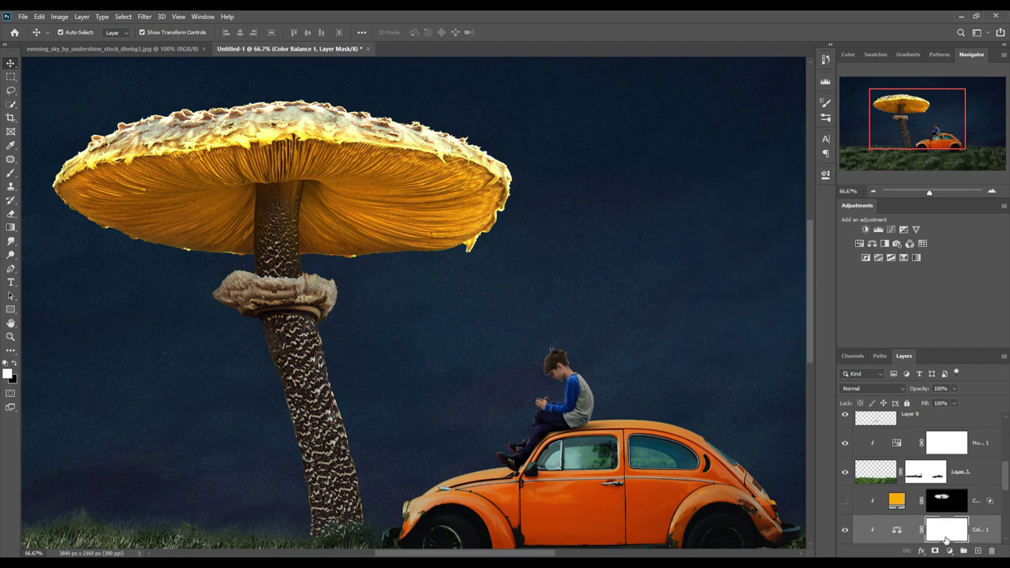
pyautogui.press('ctrl')
pyautogui.hotkey('ctrl', 'i')
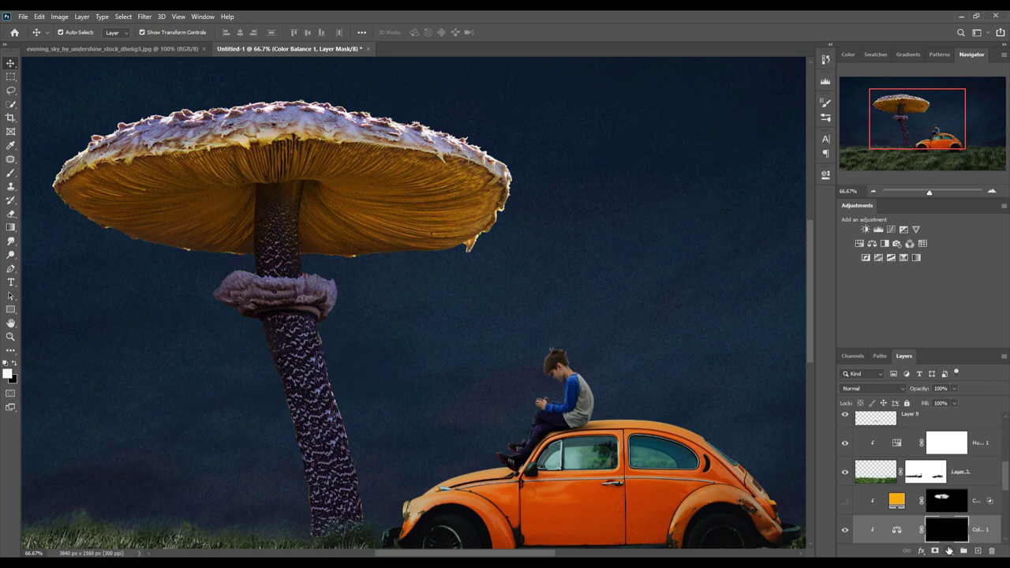
# - Paint white on the Color Balance mask over the cap's underside and right rim to restore the golden glow
pyautogui.click(10, 172)
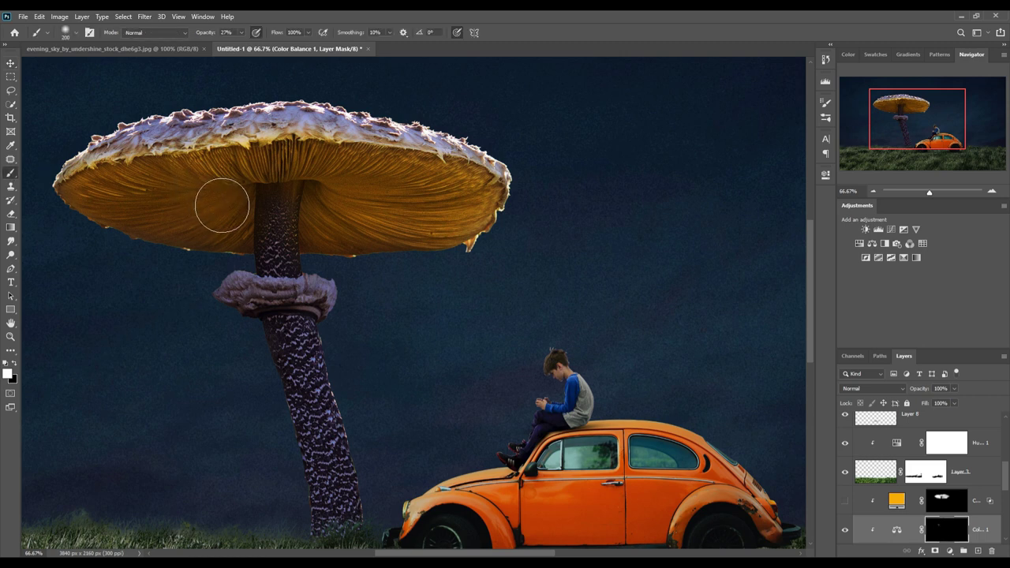
pyautogui.moveTo(219, 203); pyautogui.dragTo(254, 198)
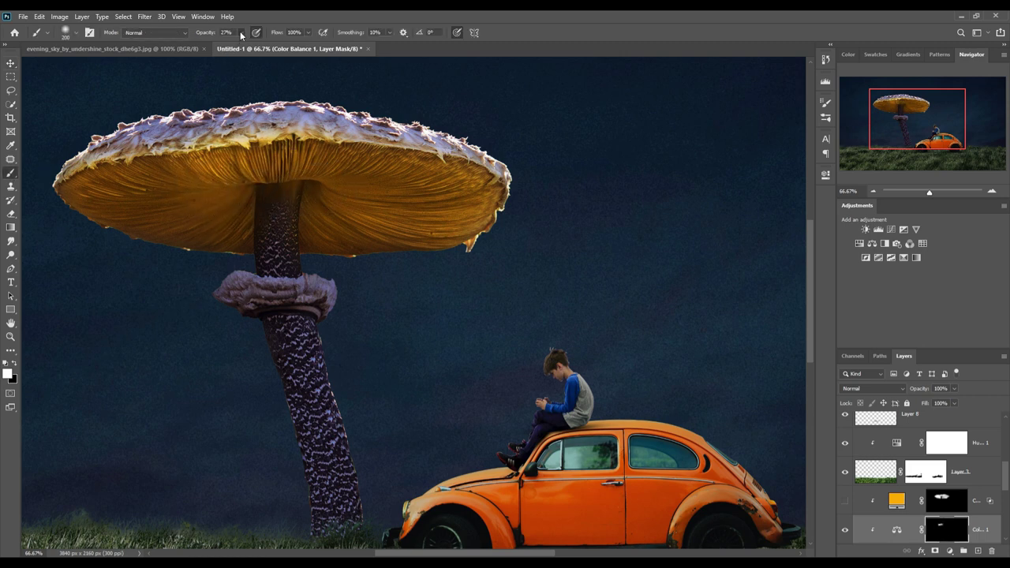
pyautogui.moveTo(304, 172)
pyautogui.mouseDown()
pyautogui.moveTo(387, 208)
pyautogui.moveTo(473, 193)
pyautogui.moveTo(479, 232)
pyautogui.moveTo(450, 225)
pyautogui.moveTo(439, 241)
pyautogui.moveTo(422, 237)
pyautogui.moveTo(386, 261)
pyautogui.moveTo(387, 217)
pyautogui.moveTo(360, 249)
pyautogui.moveTo(339, 225)
pyautogui.moveTo(357, 265)
pyautogui.moveTo(320, 214)
pyautogui.moveTo(252, 225)
pyautogui.moveTo(196, 200)
pyautogui.moveTo(145, 210)
pyautogui.moveTo(176, 228)
pyautogui.moveTo(124, 220)
pyautogui.moveTo(203, 245)
pyautogui.mouseUp()
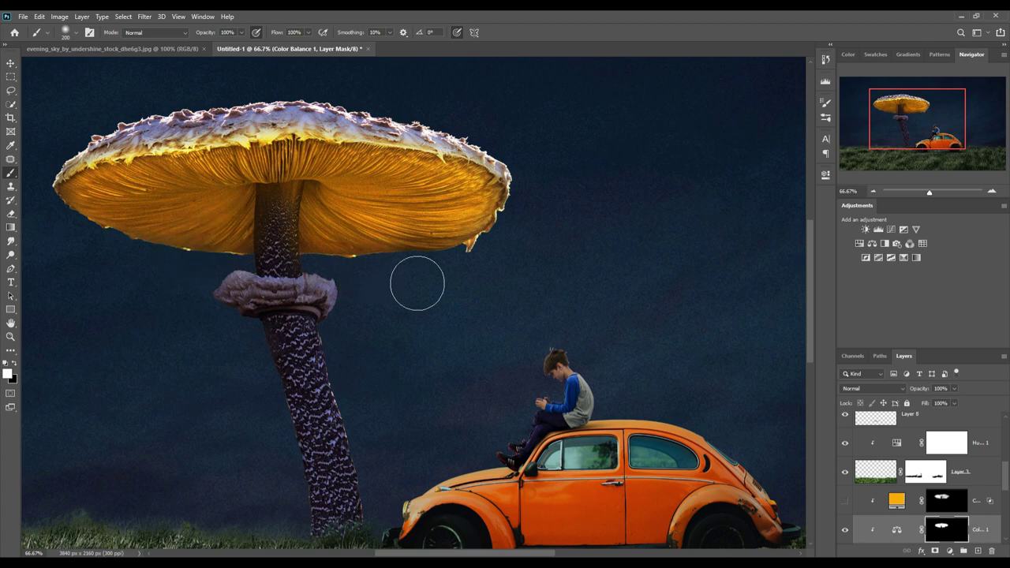
pyautogui.moveTo(483, 186)
pyautogui.mouseDown()
pyautogui.moveTo(513, 229)
pyautogui.moveTo(489, 238)
pyautogui.mouseUp()
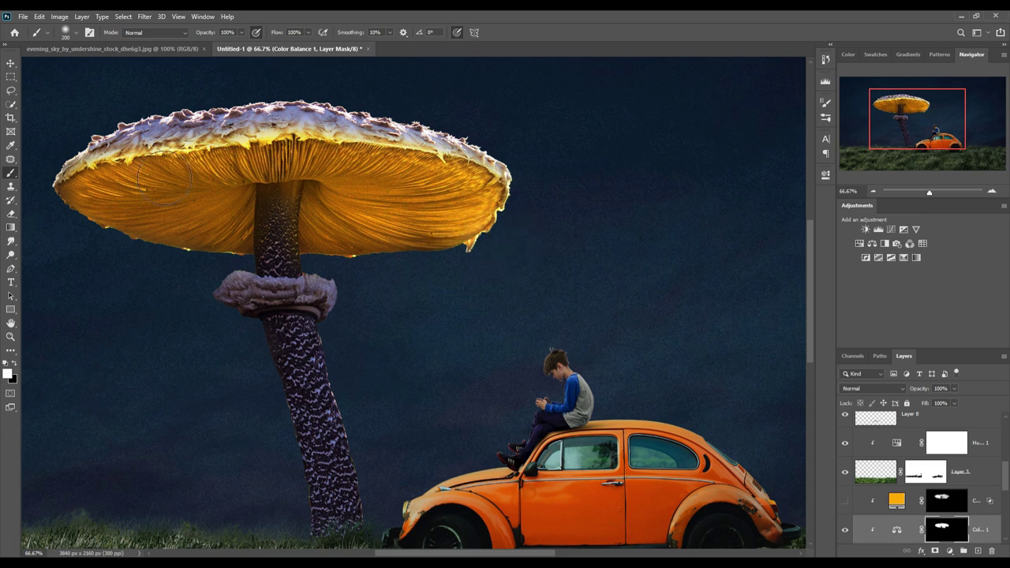
pyautogui.click(10, 64)
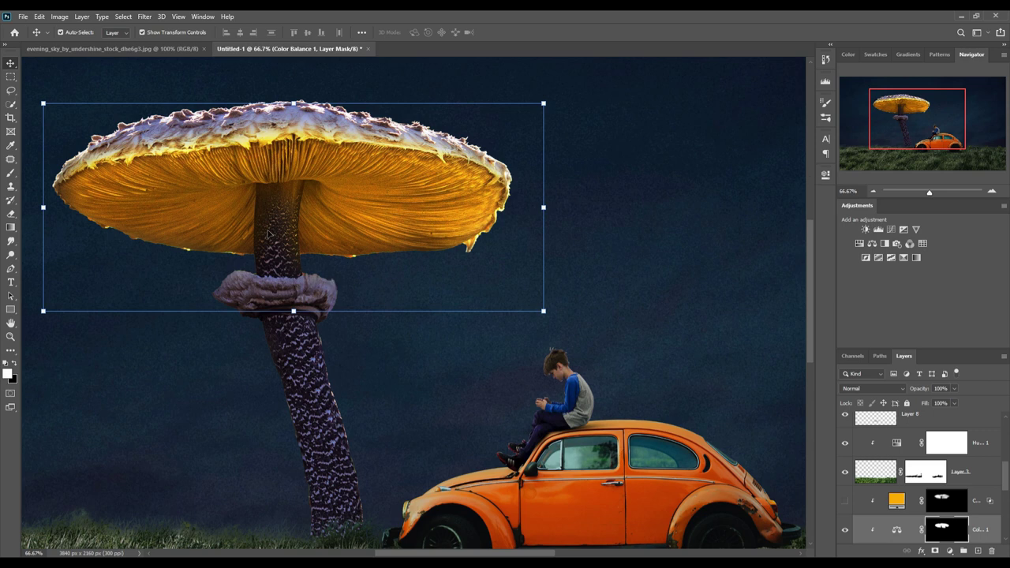
pyautogui.click(10, 173)
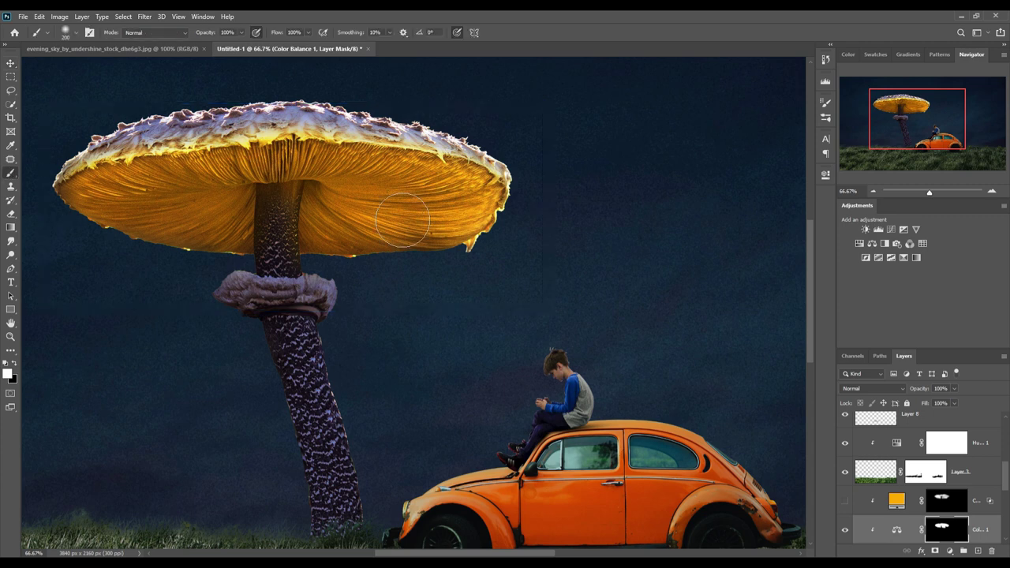
pyautogui.click(955, 502)
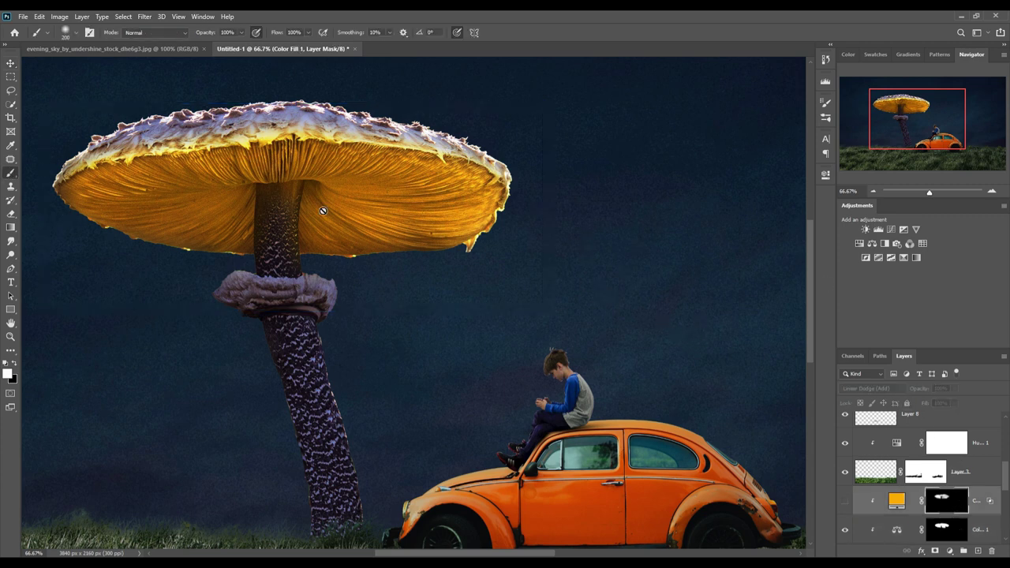
# - Show the Color Fill 1 glow and mask it off the stem top and cap underside with a large black brush
pyautogui.click(845, 500)
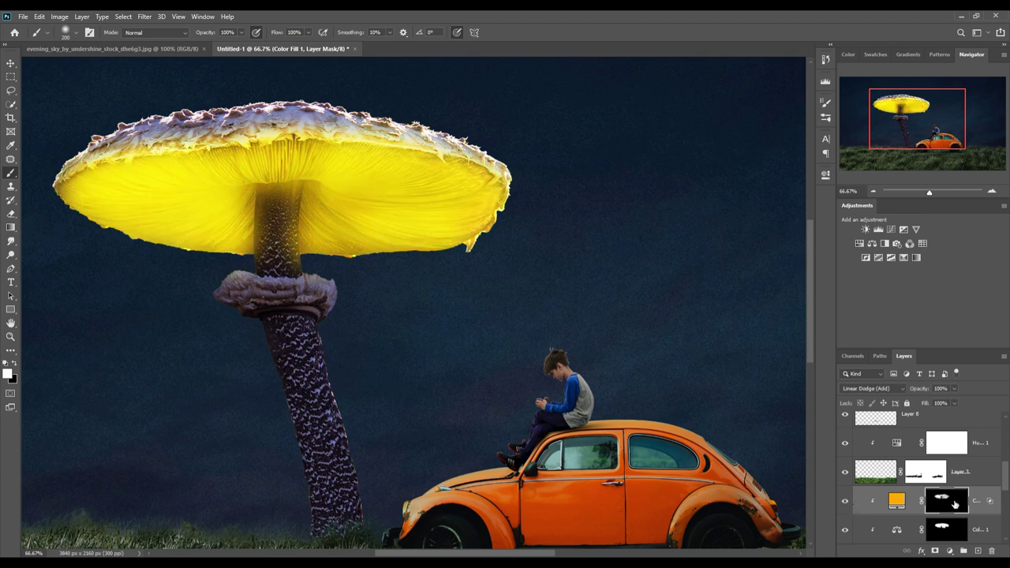
pyautogui.click(15, 365)
pyautogui.moveTo(90, 214)
pyautogui.mouseDown()
pyautogui.moveTo(226, 169)
pyautogui.moveTo(214, 226)
pyautogui.moveTo(169, 236)
pyautogui.moveTo(268, 158)
pyautogui.moveTo(127, 198)
pyautogui.moveTo(214, 187)
pyautogui.moveTo(105, 241)
pyautogui.mouseUp()
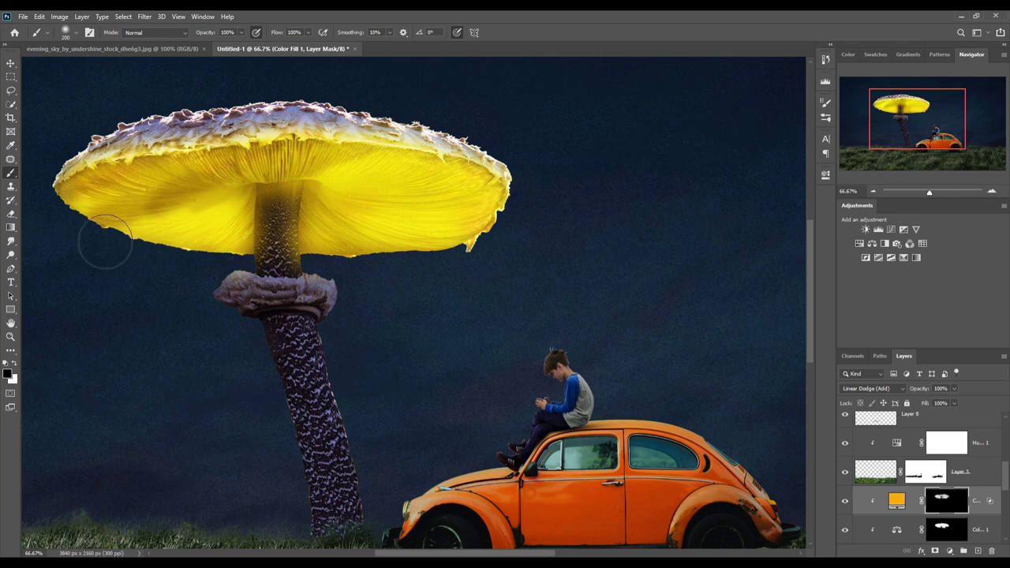
pyautogui.hotkey('ctrl', 'z')
pyautogui.hotkey('ctrl', 'z')
pyautogui.hotkey('ctrl', 'z')
pyautogui.press(']')
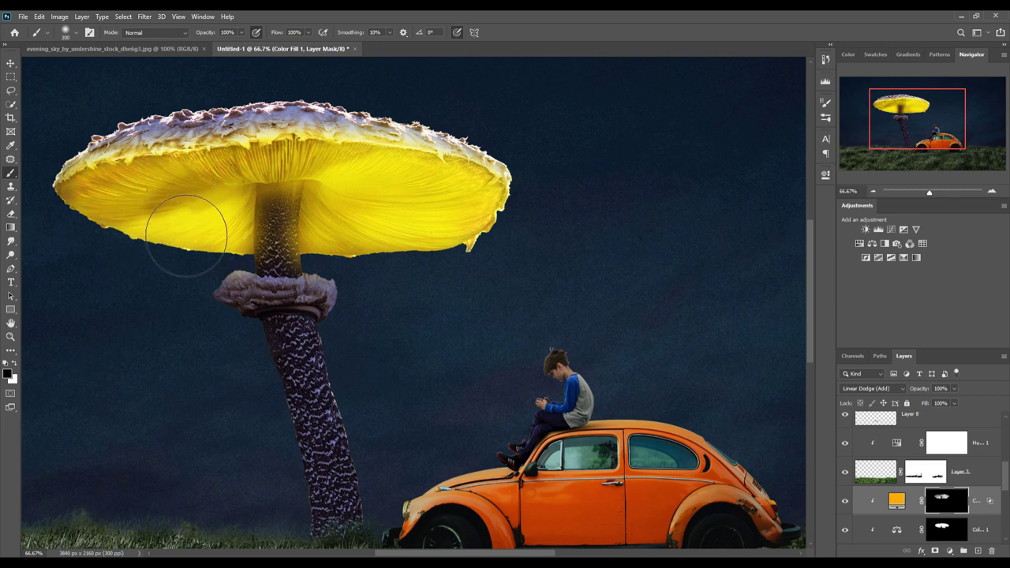
pyautogui.press(']')
pyautogui.press(']')
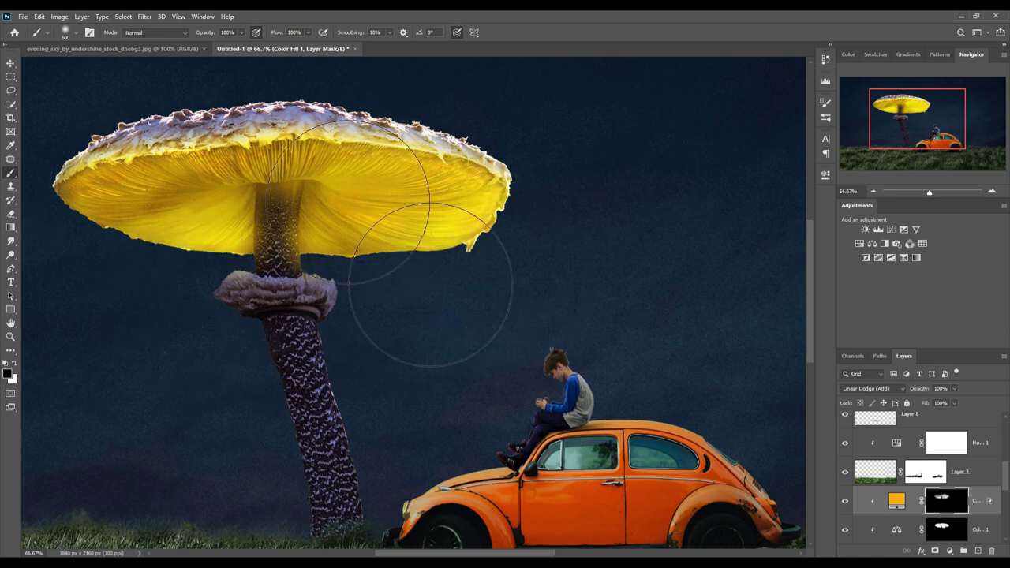
pyautogui.moveTo(416, 248); pyautogui.dragTo(293, 214)
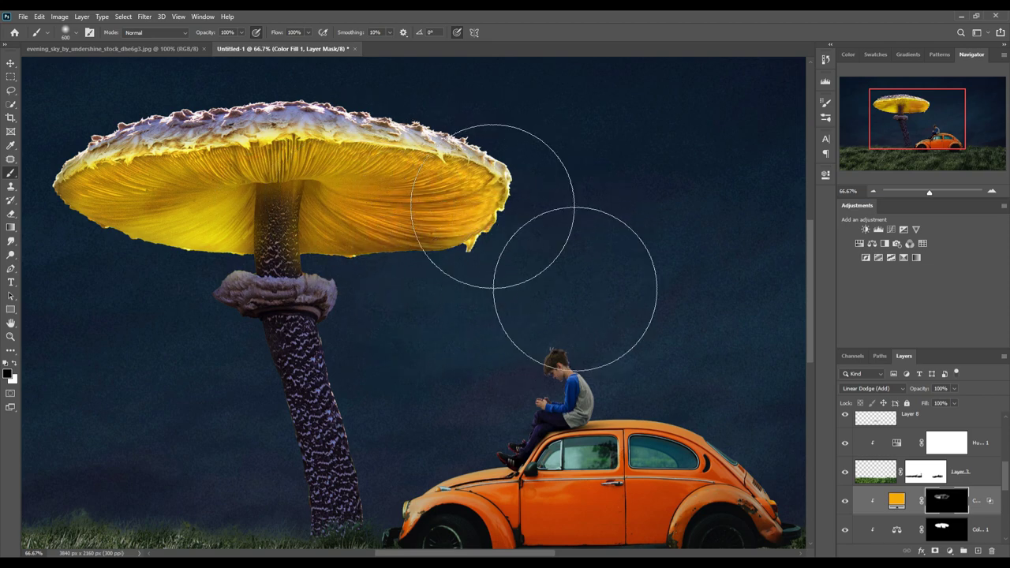
pyautogui.moveTo(493, 207)
pyautogui.mouseDown()
pyautogui.moveTo(103, 180)
pyautogui.moveTo(236, 95)
pyautogui.moveTo(225, 189)
pyautogui.moveTo(485, 153)
pyautogui.moveTo(365, 179)
pyautogui.mouseUp()
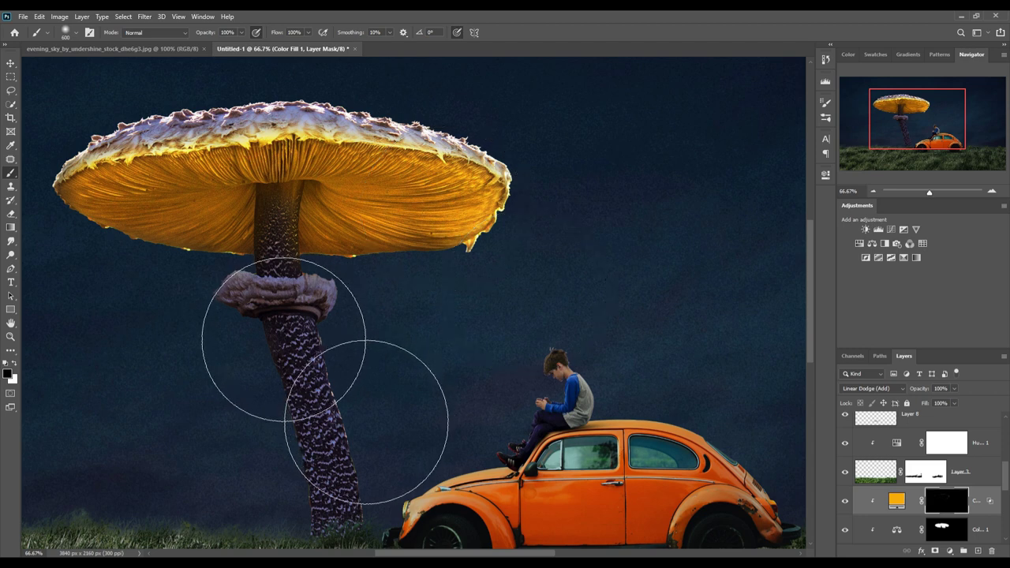
# - Lightly repaint parts of the cap's underside with a smaller brush, then reset brush opacity to 100%
pyautogui.press('[')
pyautogui.press('[')
pyautogui.press('[')
pyautogui.press('[')
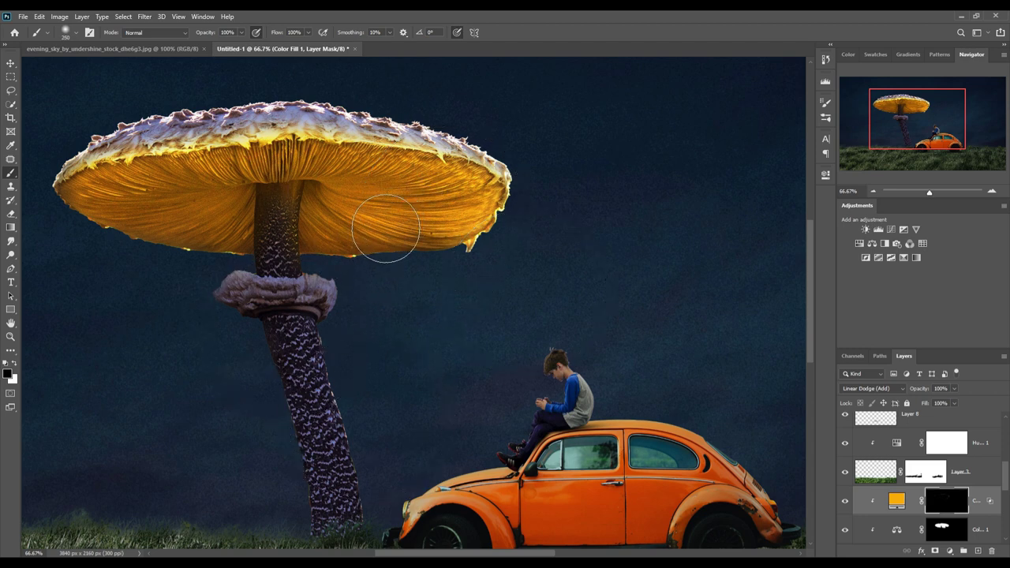
pyautogui.moveTo(380, 228)
pyautogui.mouseDown()
pyautogui.moveTo(375, 206)
pyautogui.moveTo(374, 229)
pyautogui.moveTo(342, 267)
pyautogui.mouseUp()
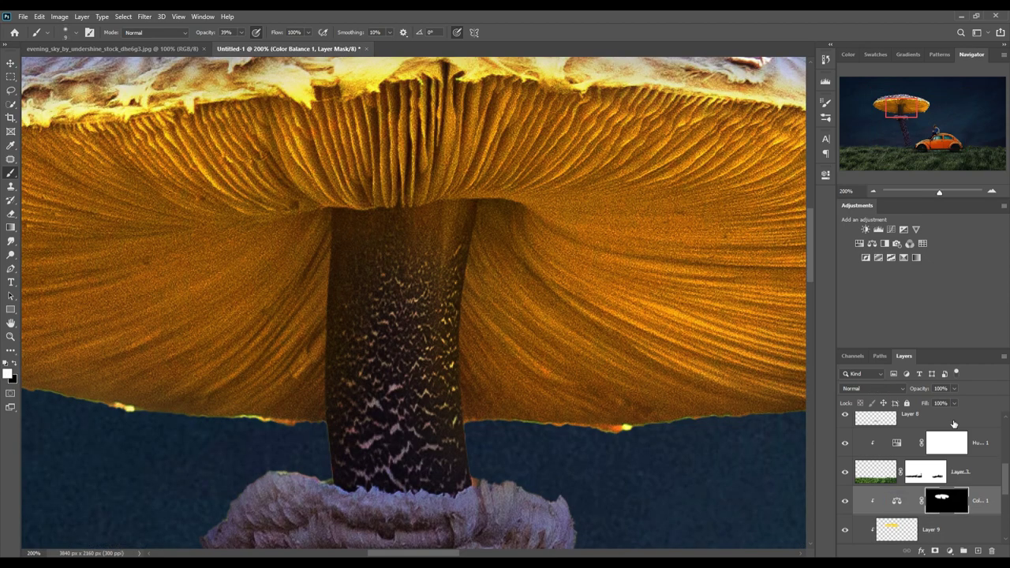
pyautogui.moveTo(242, 32); pyautogui.dragTo(275, 40)
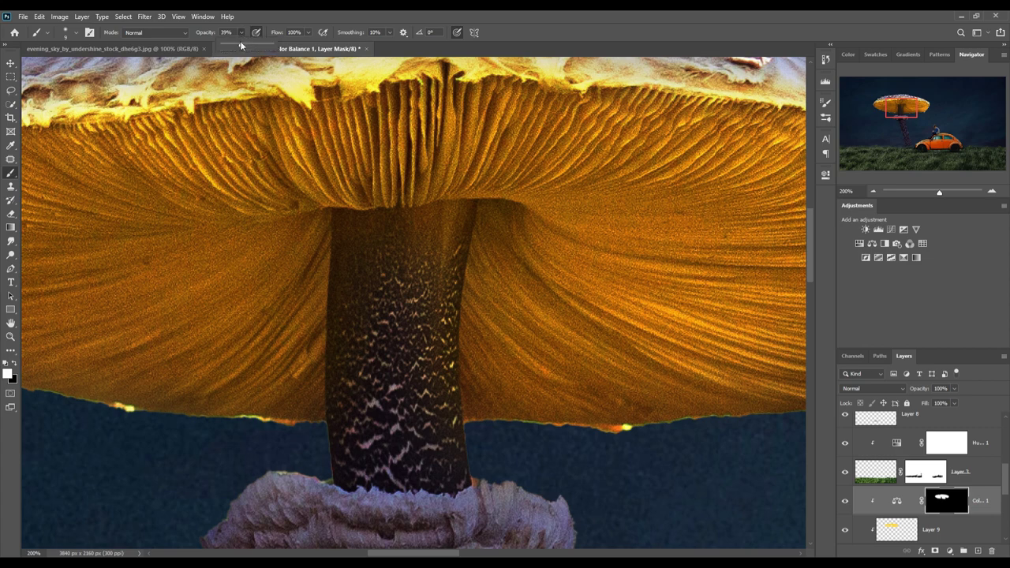
pyautogui.click(343, 287)
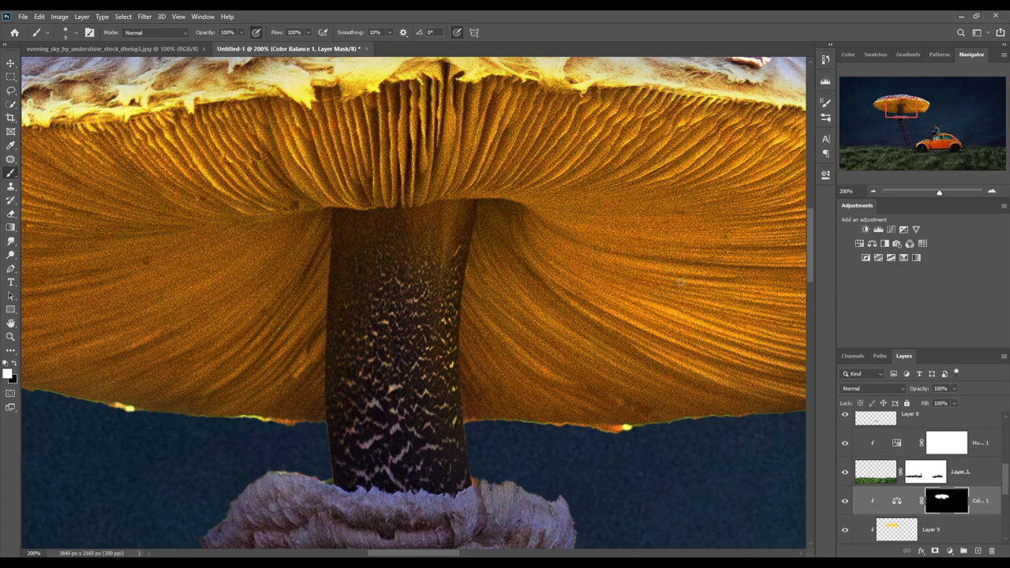
pyautogui.scroll(-3, 899, 466)
pyautogui.click(951, 500)
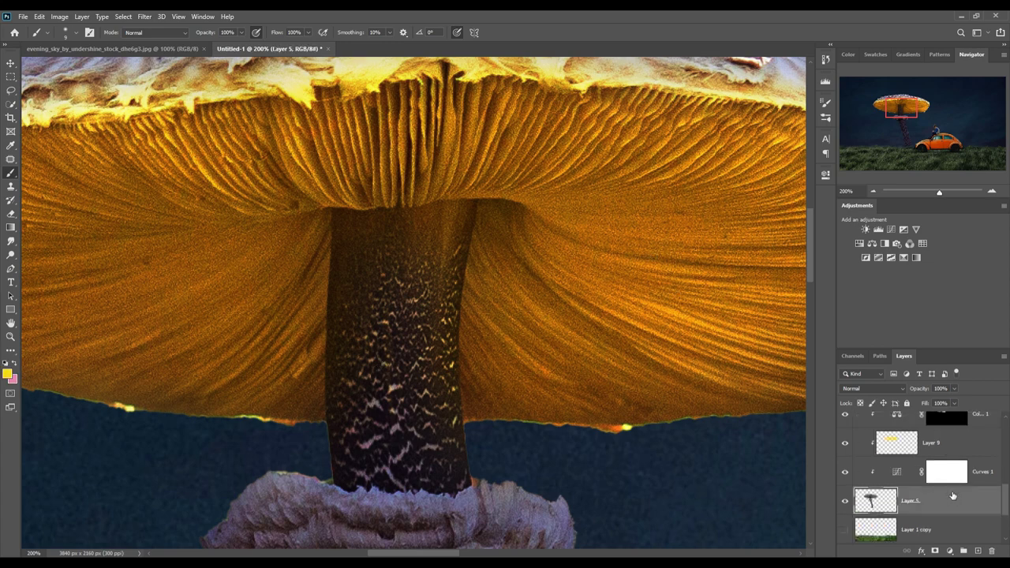
# - Add a Curves adjustment above the mushroom and paint its mask to lift the stem top and gills
pyautogui.click(950, 552)
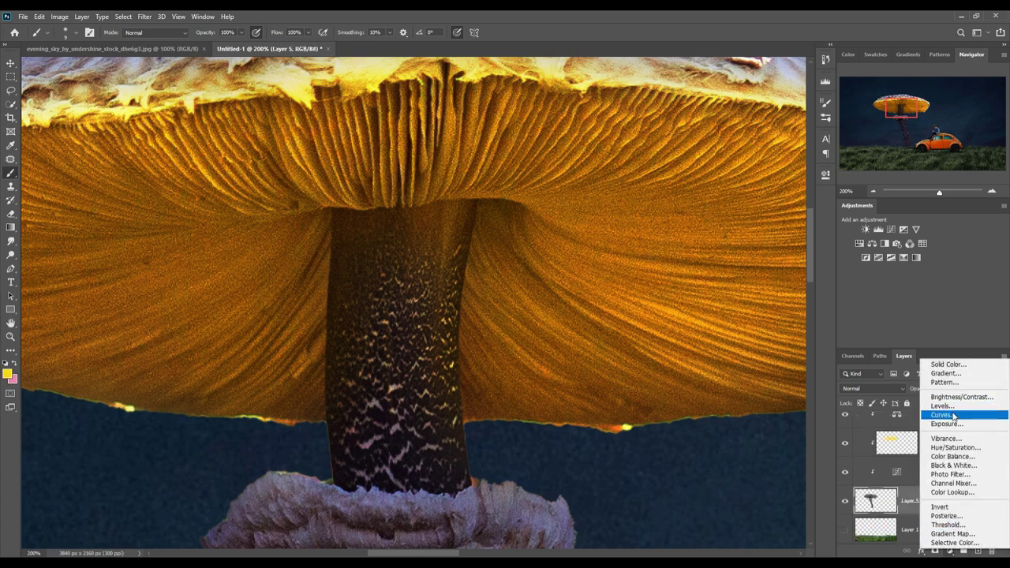
pyautogui.click(953, 416)
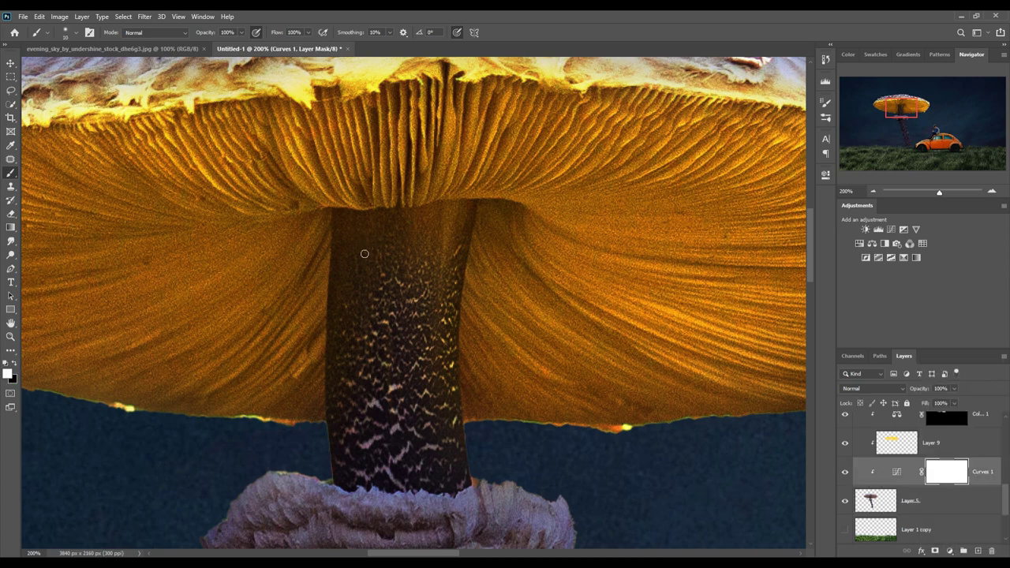
pyautogui.press(']')
pyautogui.press(']')
pyautogui.press(']')
pyautogui.click(15, 364)
pyautogui.moveTo(370, 229)
pyautogui.mouseDown()
pyautogui.moveTo(397, 255)
pyautogui.moveTo(379, 248)
pyautogui.mouseUp()
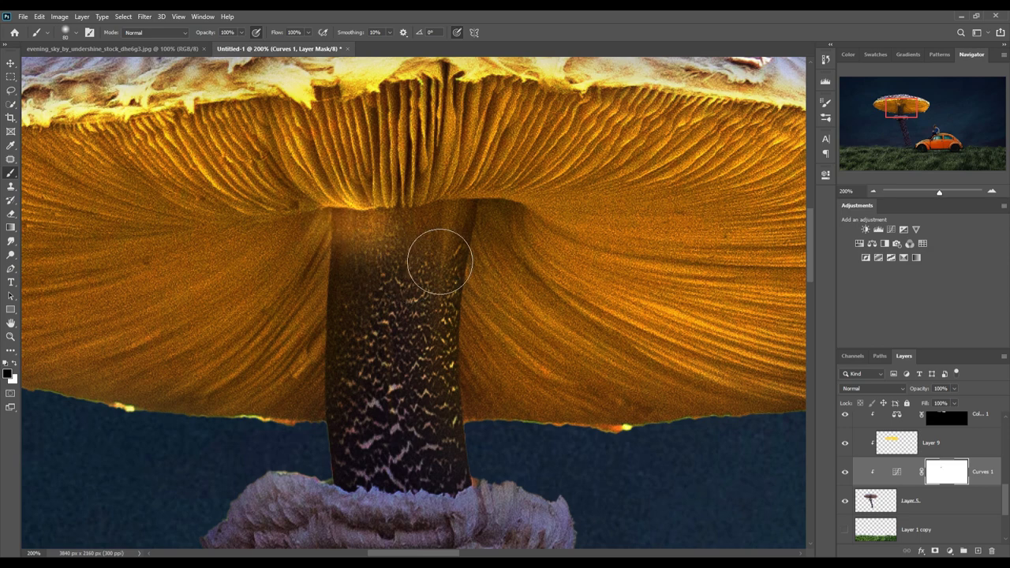
pyautogui.moveTo(440, 261); pyautogui.dragTo(501, 244)
pyautogui.moveTo(533, 247); pyautogui.dragTo(529, 280)
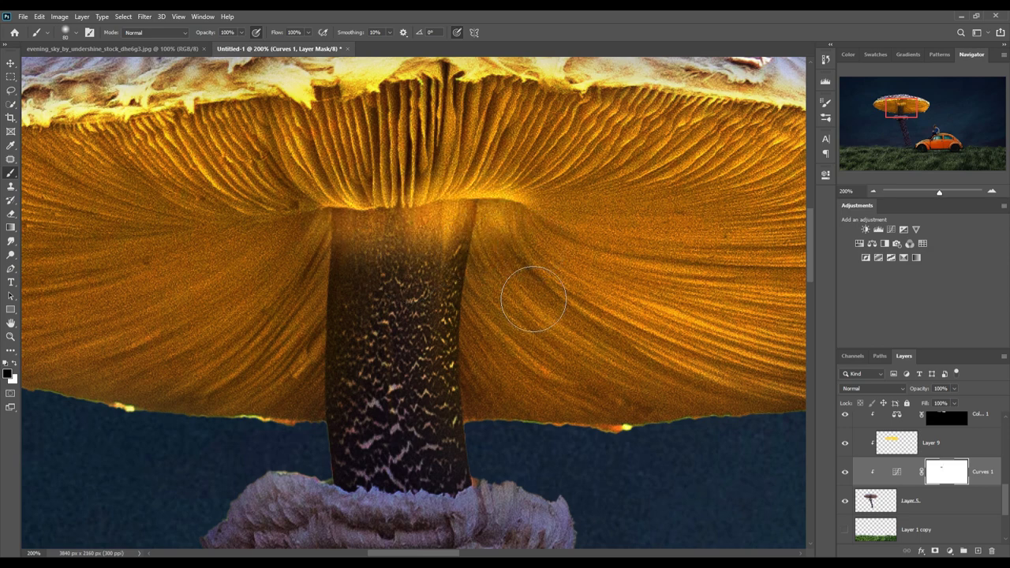
pyautogui.press(']')
pyautogui.press(']')
pyautogui.press(']')
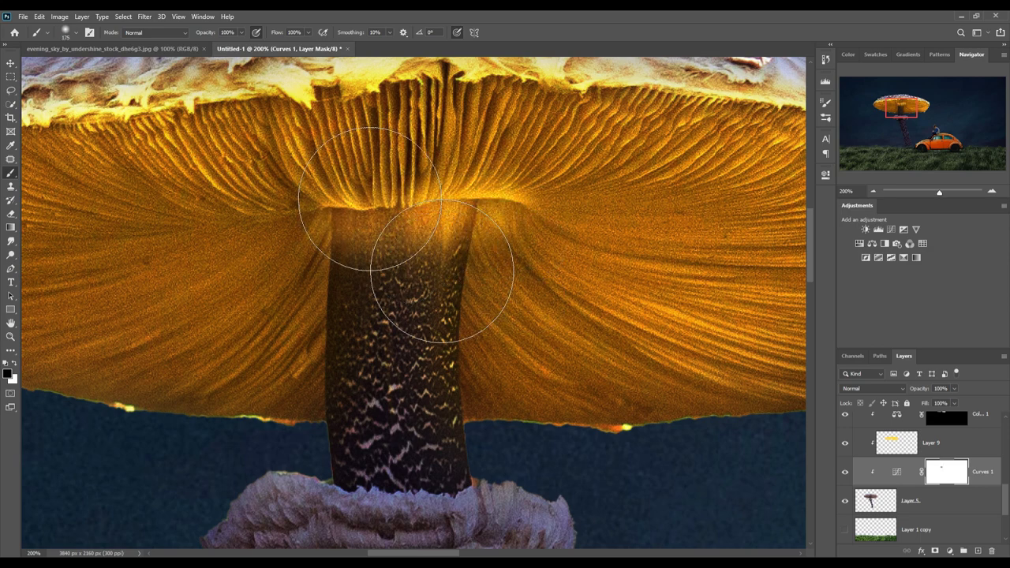
pyautogui.moveTo(360, 226); pyautogui.dragTo(428, 173)
pyautogui.press(']')
pyautogui.moveTo(563, 248)
pyautogui.mouseDown()
pyautogui.moveTo(494, 175)
pyautogui.moveTo(299, 142)
pyautogui.mouseUp()
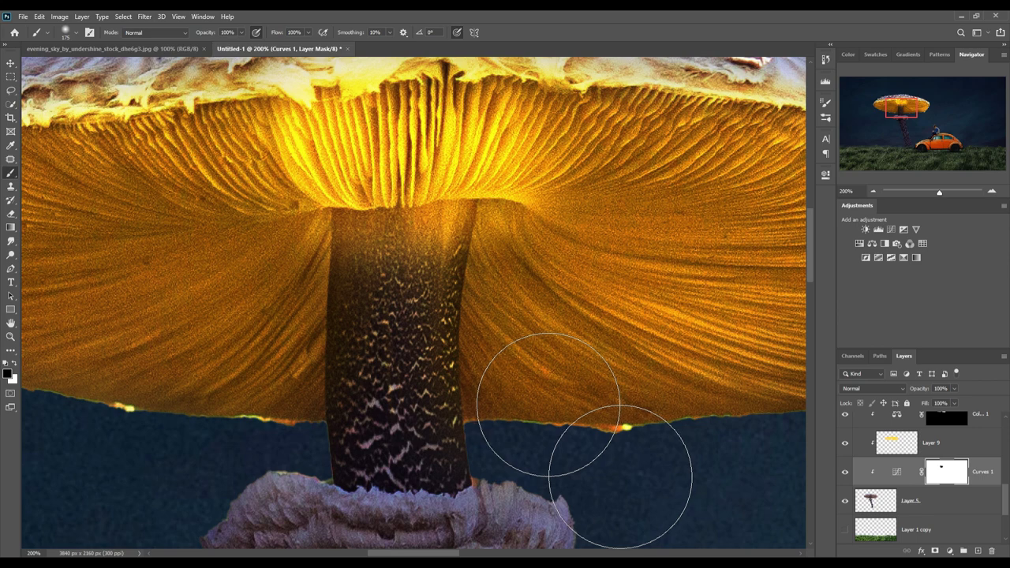
# - At 40% brush opacity, brighten the stem's left edge, the cap's left side and more gills
pyautogui.click(240, 32)
pyautogui.moveTo(242, 43); pyautogui.dragTo(211, 44)
pyautogui.moveTo(333, 289)
pyautogui.mouseDown()
pyautogui.moveTo(380, 324)
pyautogui.moveTo(195, 319)
pyautogui.mouseUp()
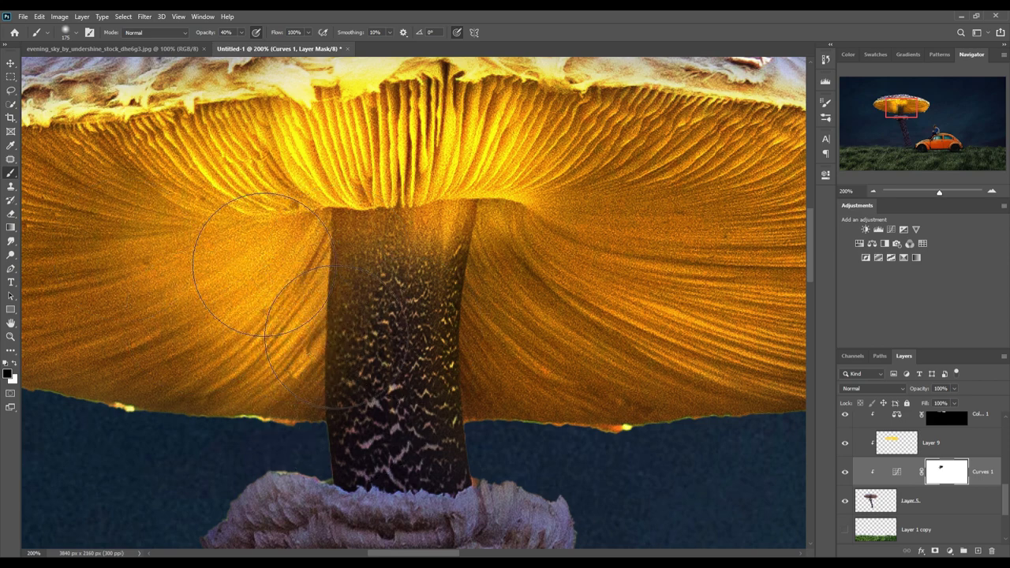
pyautogui.moveTo(244, 282); pyautogui.dragTo(528, 242)
pyautogui.moveTo(414, 232)
pyautogui.mouseDown()
pyautogui.moveTo(351, 353)
pyautogui.moveTo(483, 415)
pyautogui.mouseUp()
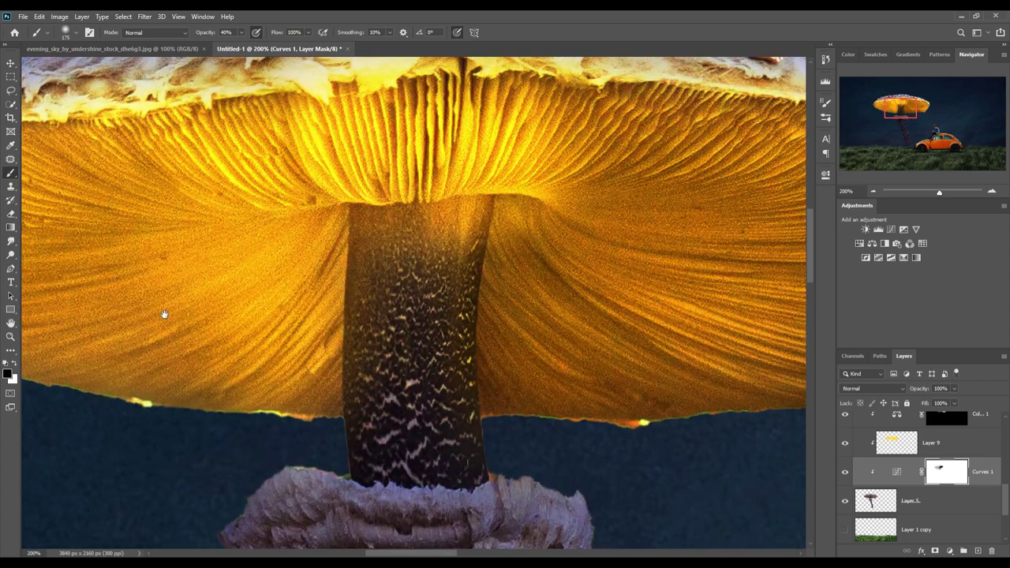
pyautogui.moveTo(428, 281); pyautogui.dragTo(158, 316)
pyautogui.moveTo(690, 161)
pyautogui.mouseDown()
pyautogui.moveTo(649, 225)
pyautogui.moveTo(780, 344)
pyautogui.moveTo(394, 378)
pyautogui.mouseUp()
pyautogui.moveTo(777, 315)
pyautogui.mouseDown()
pyautogui.moveTo(717, 339)
pyautogui.moveTo(586, 339)
pyautogui.mouseUp()
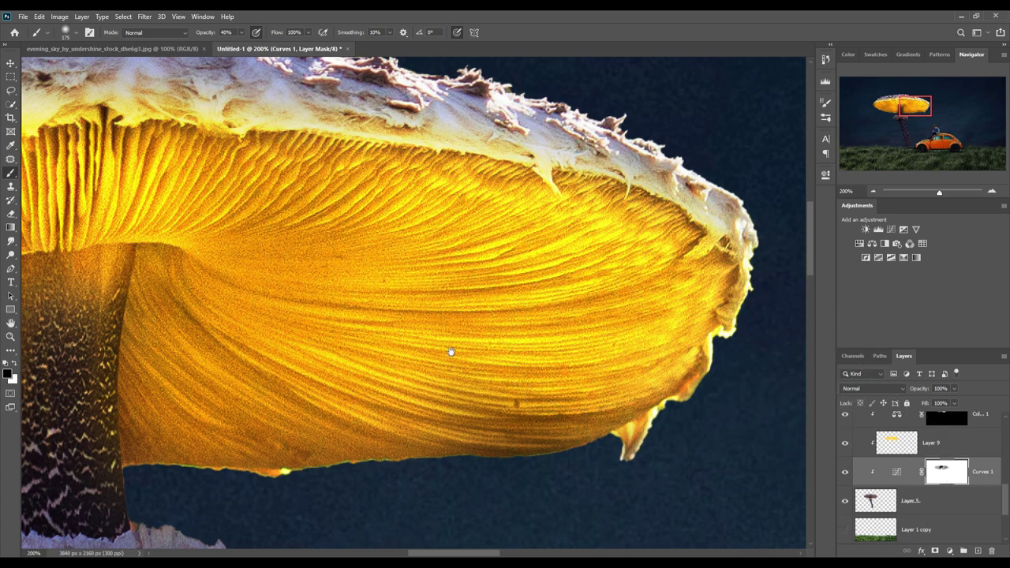
pyautogui.moveTo(450, 351); pyautogui.dragTo(793, 331)
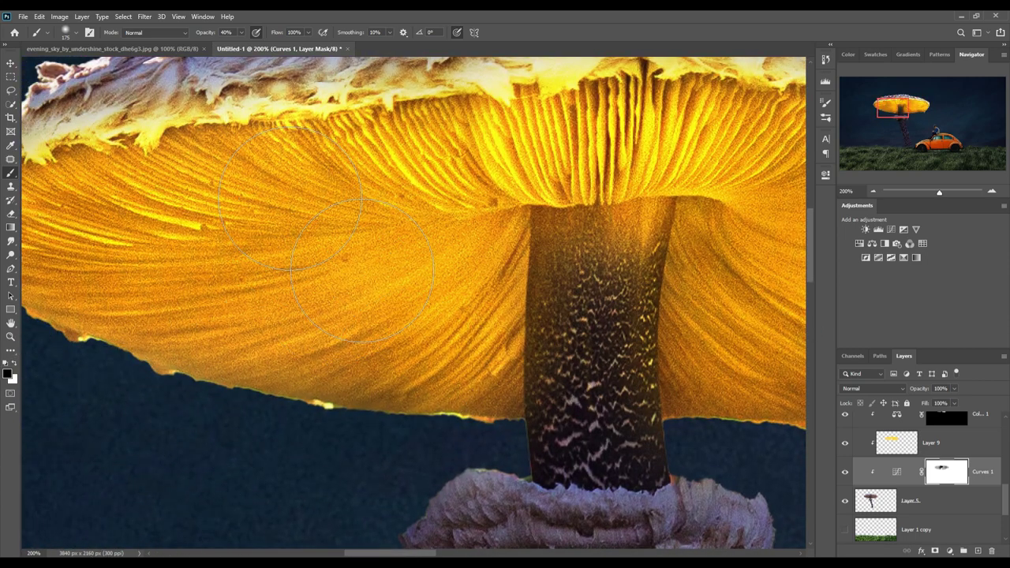
pyautogui.moveTo(34, 374); pyautogui.dragTo(137, 394)
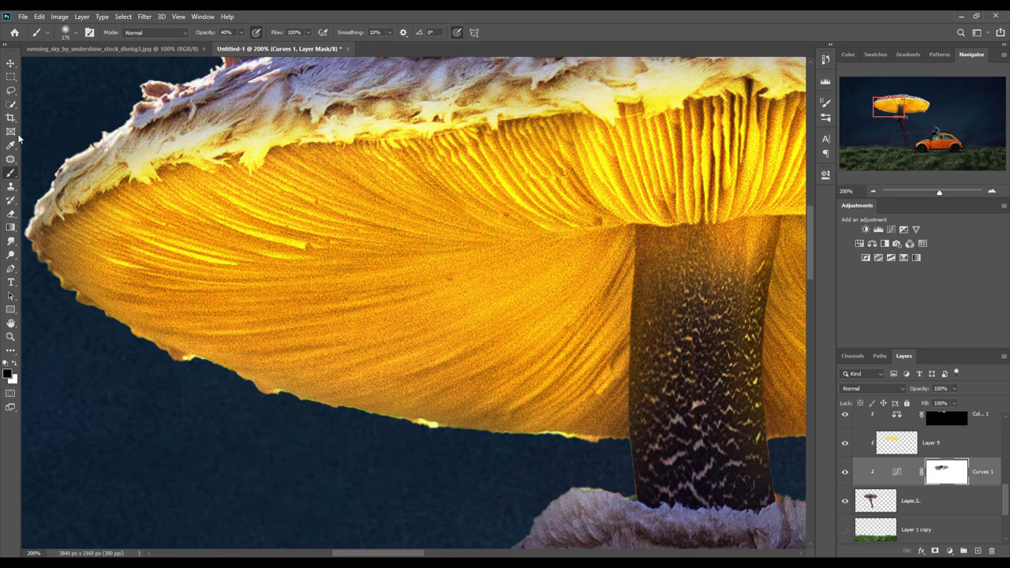
# - Zoom out to 100% and brighten the left side of the mushroom ring
pyautogui.click(10, 63)
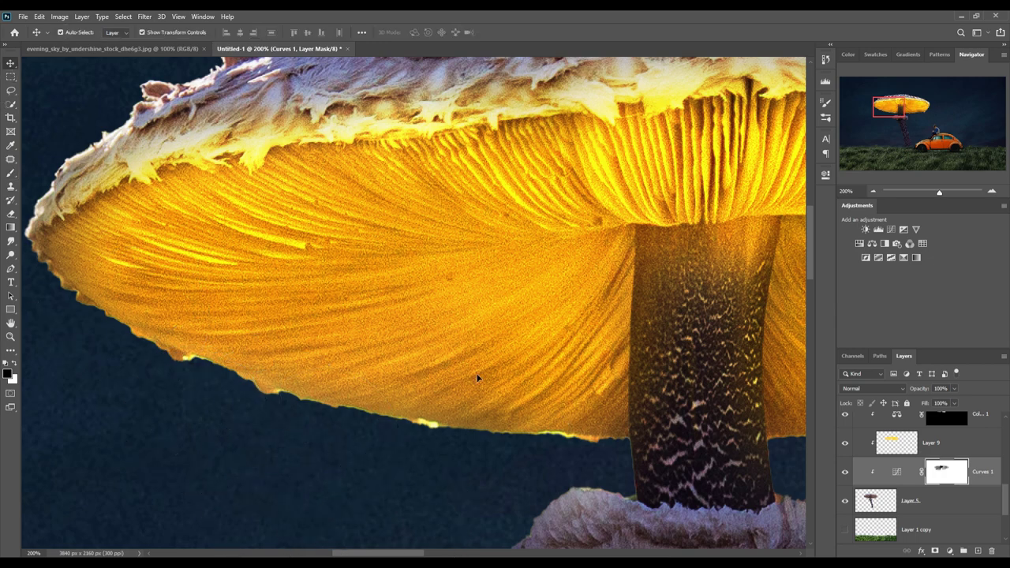
pyautogui.hotkey('ctrl', '-')
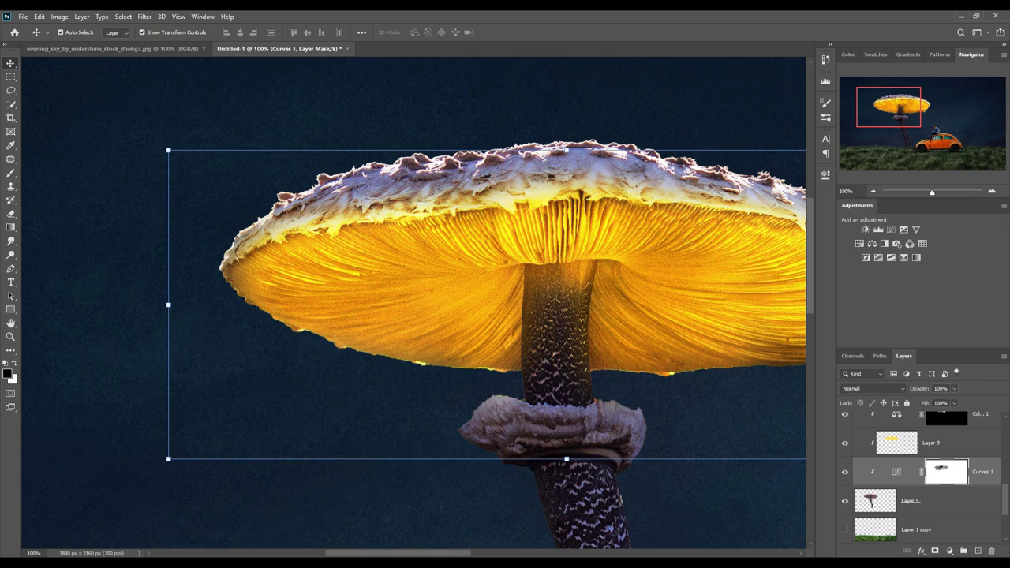
pyautogui.click(10, 174)
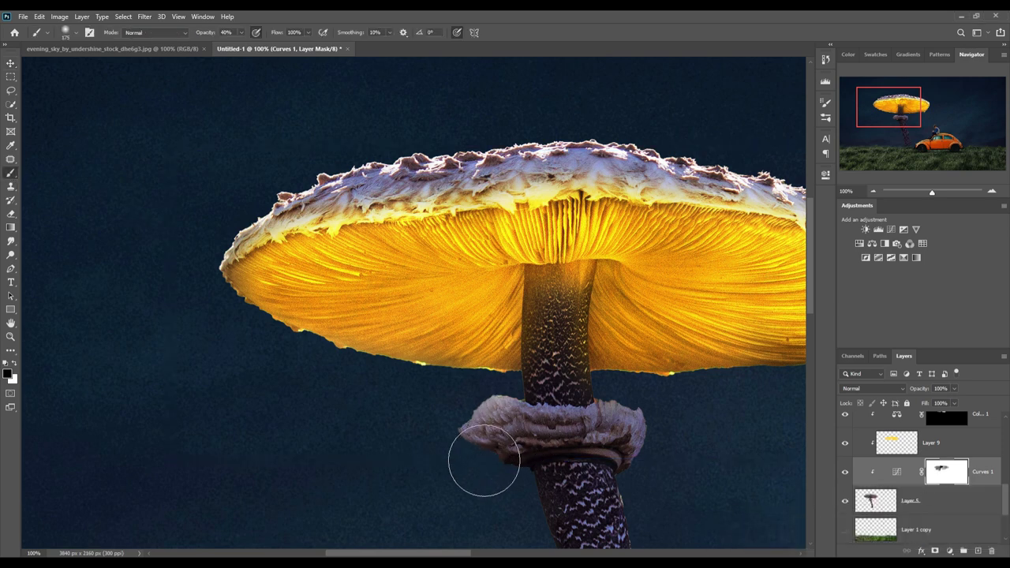
pyautogui.moveTo(483, 460)
pyautogui.mouseDown()
pyautogui.moveTo(507, 428)
pyautogui.moveTo(556, 434)
pyautogui.mouseUp()
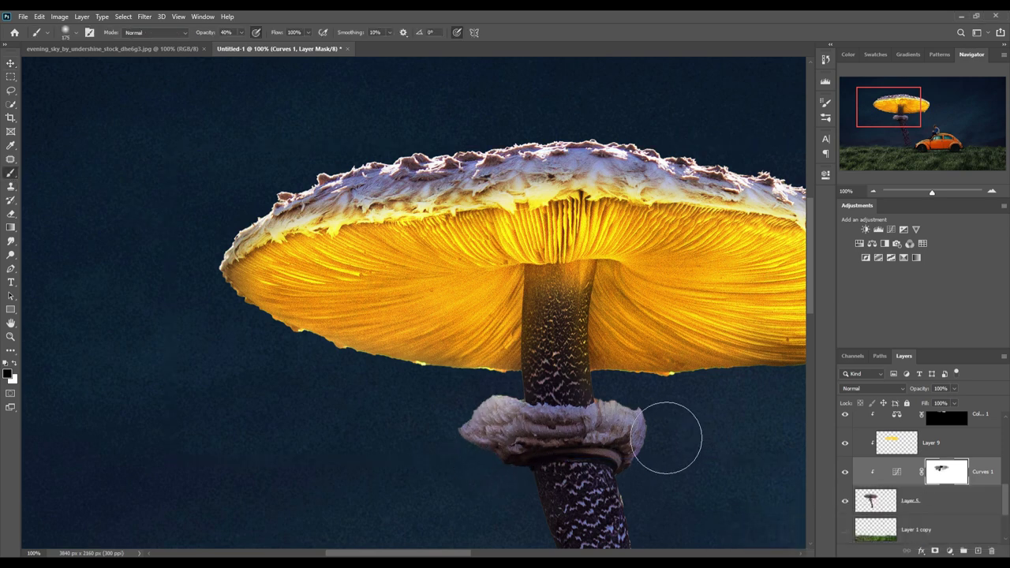
pyautogui.scroll(1, 955, 450)
pyautogui.click(955, 449)
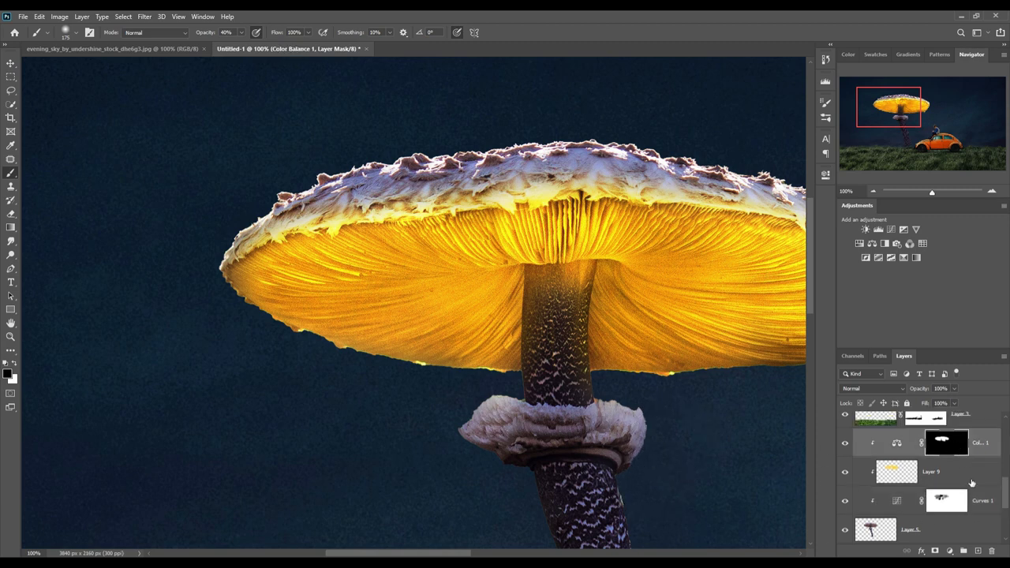
# - Paint white on the Color Balance 1 mask to warm the ring's upper left, then shrink the brush to 35
pyautogui.press('x')
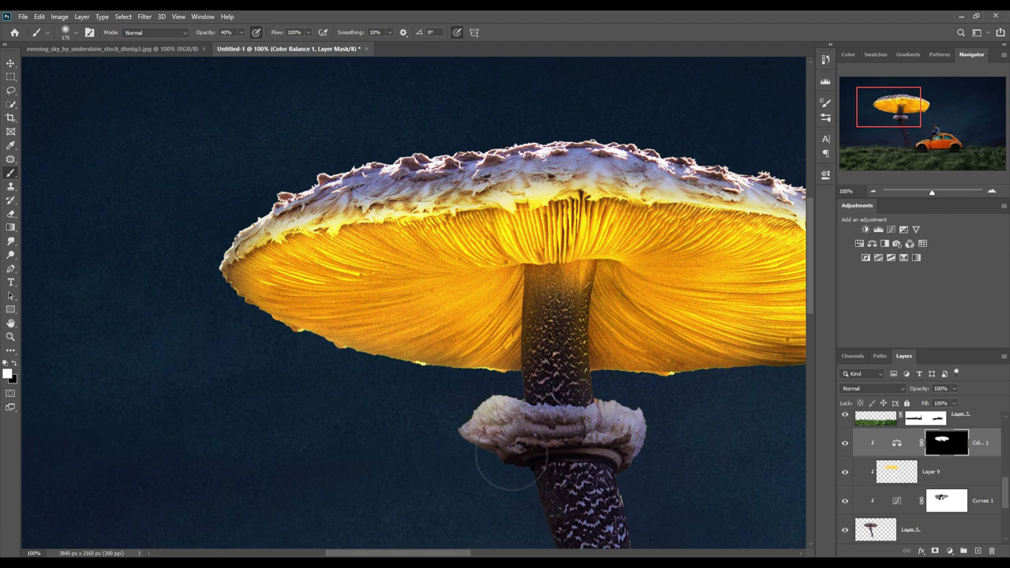
pyautogui.moveTo(496, 451)
pyautogui.mouseDown()
pyautogui.moveTo(526, 433)
pyautogui.moveTo(496, 450)
pyautogui.moveTo(534, 455)
pyautogui.moveTo(556, 415)
pyautogui.moveTo(656, 443)
pyautogui.mouseUp()
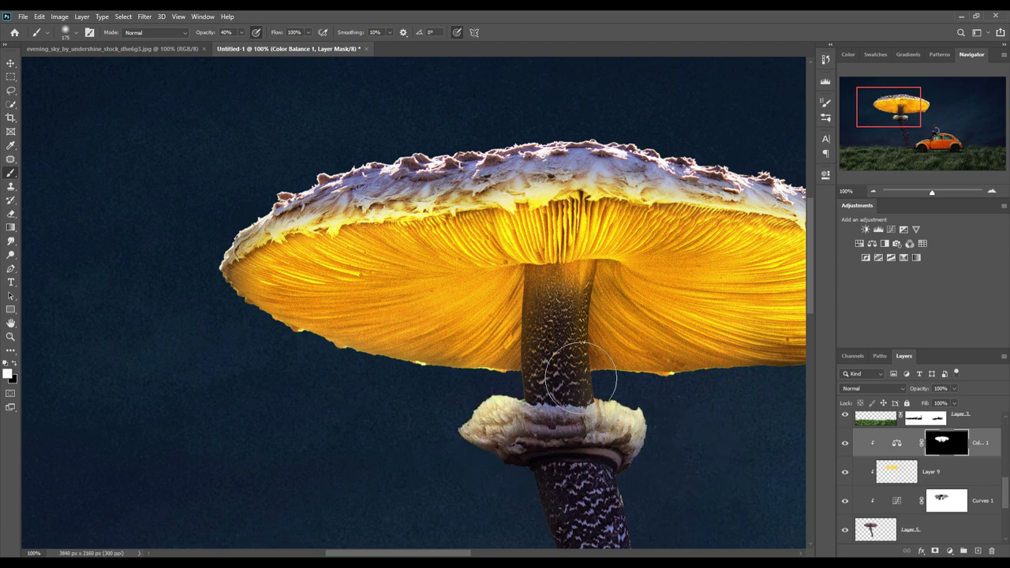
pyautogui.press('[')
pyautogui.press('[')
pyautogui.press('[')
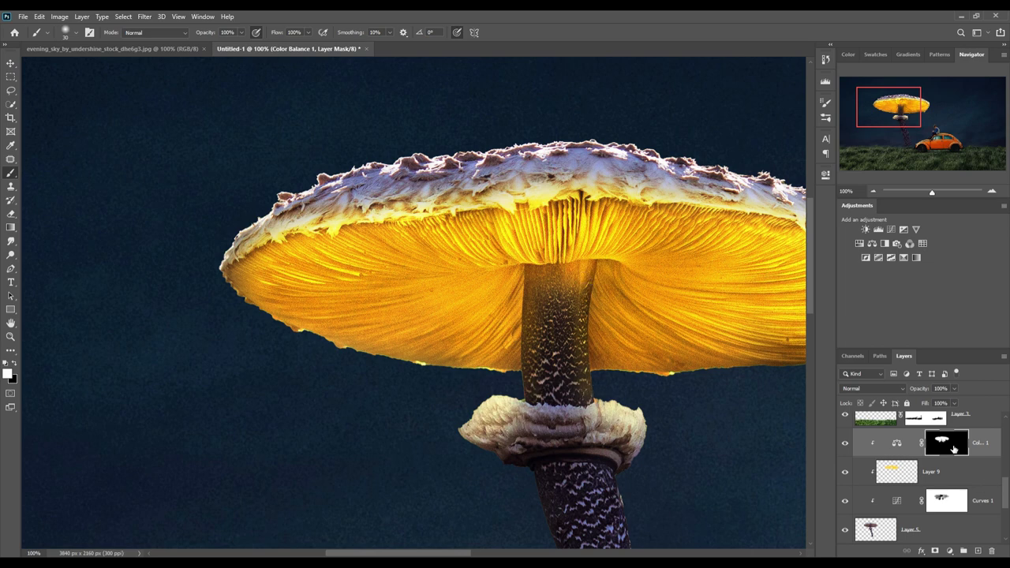
# - On Layer 9, paint yellow glow with a 150 px brush down the ring and both stem edges to the grass
pyautogui.click(945, 471)
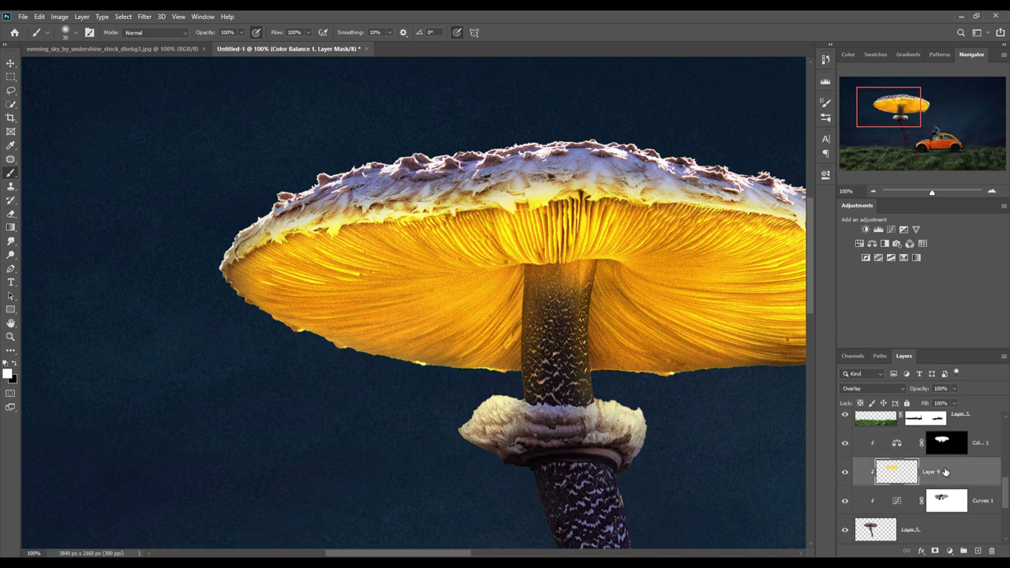
pyautogui.click(848, 474)
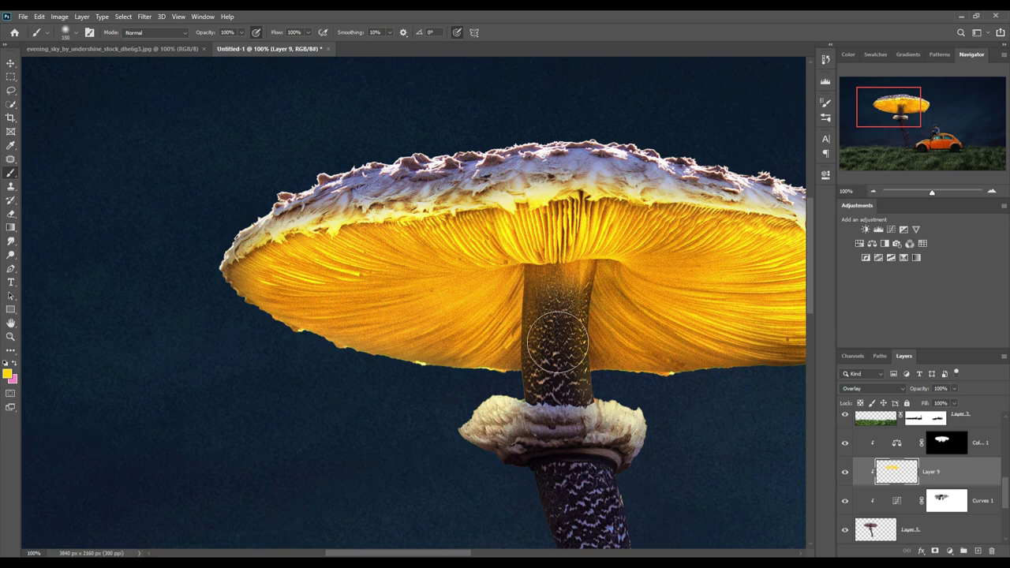
pyautogui.press(']')
pyautogui.press(']')
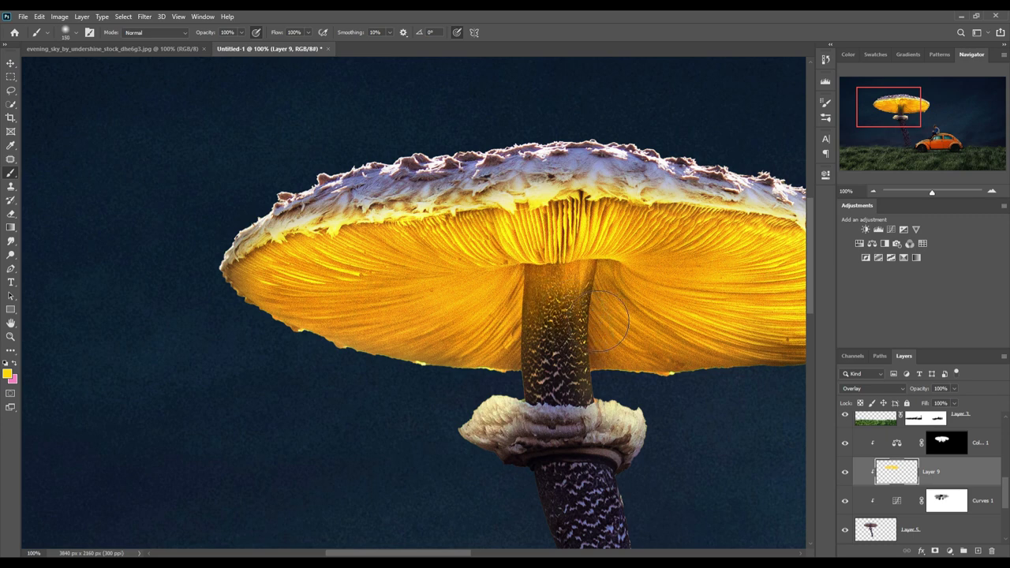
pyautogui.moveTo(604, 318)
pyautogui.mouseDown()
pyautogui.moveTo(593, 429)
pyautogui.moveTo(462, 467)
pyautogui.mouseUp()
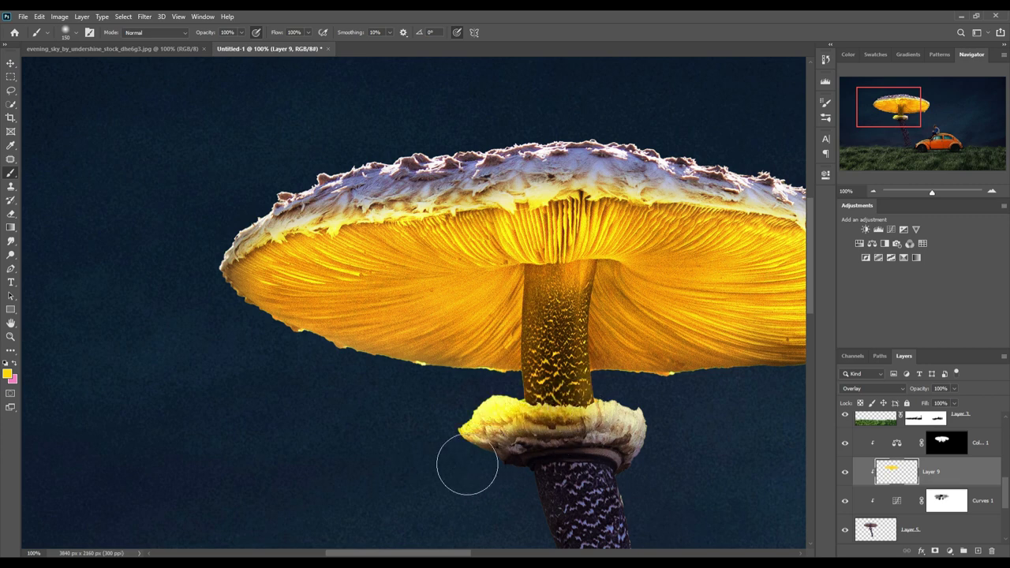
pyautogui.moveTo(738, 483); pyautogui.dragTo(643, 316)
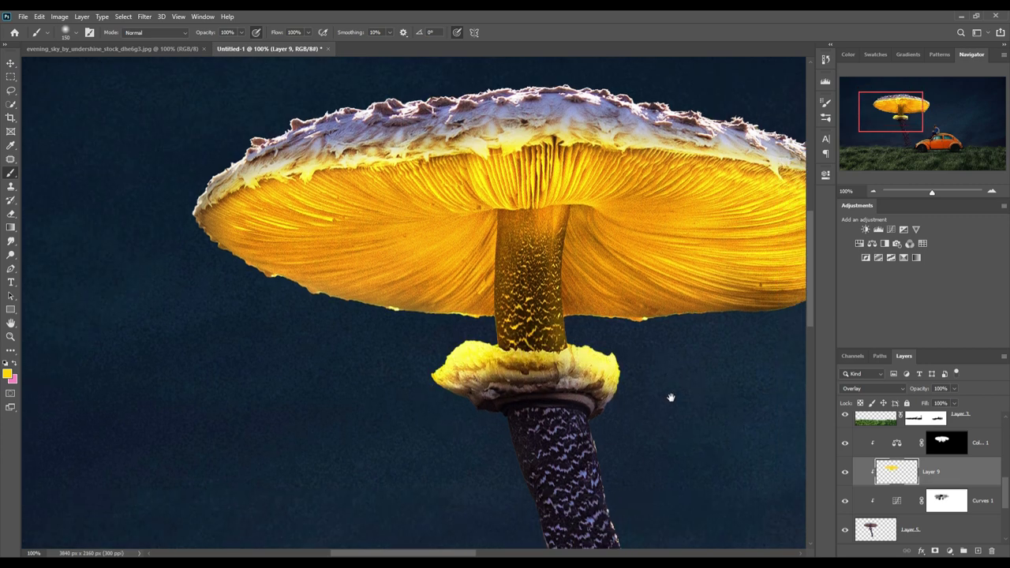
pyautogui.moveTo(598, 346)
pyautogui.mouseDown()
pyautogui.moveTo(576, 371)
pyautogui.moveTo(590, 410)
pyautogui.mouseUp()
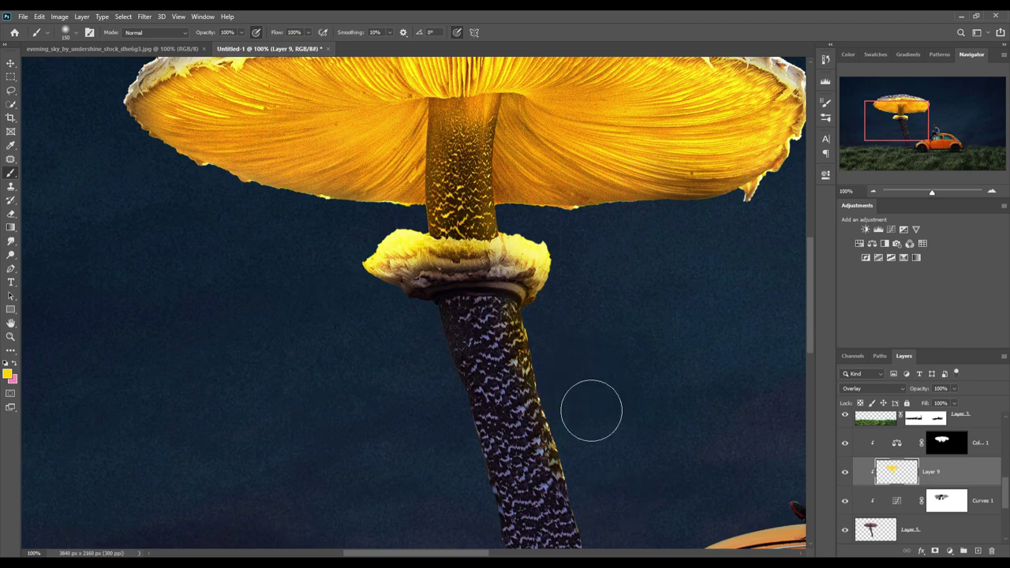
pyautogui.moveTo(440, 343); pyautogui.dragTo(462, 455)
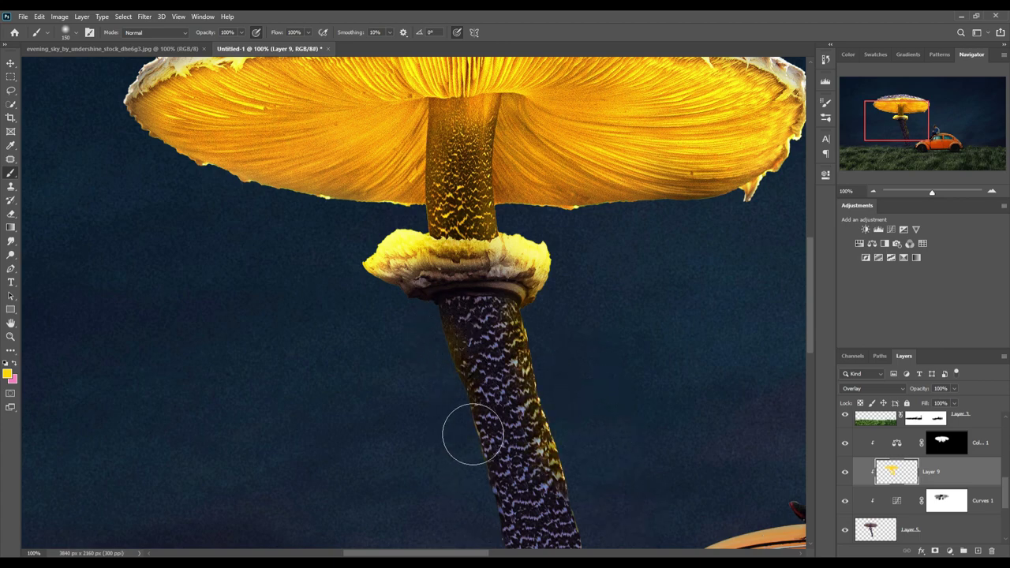
pyautogui.moveTo(504, 528); pyautogui.dragTo(496, 401)
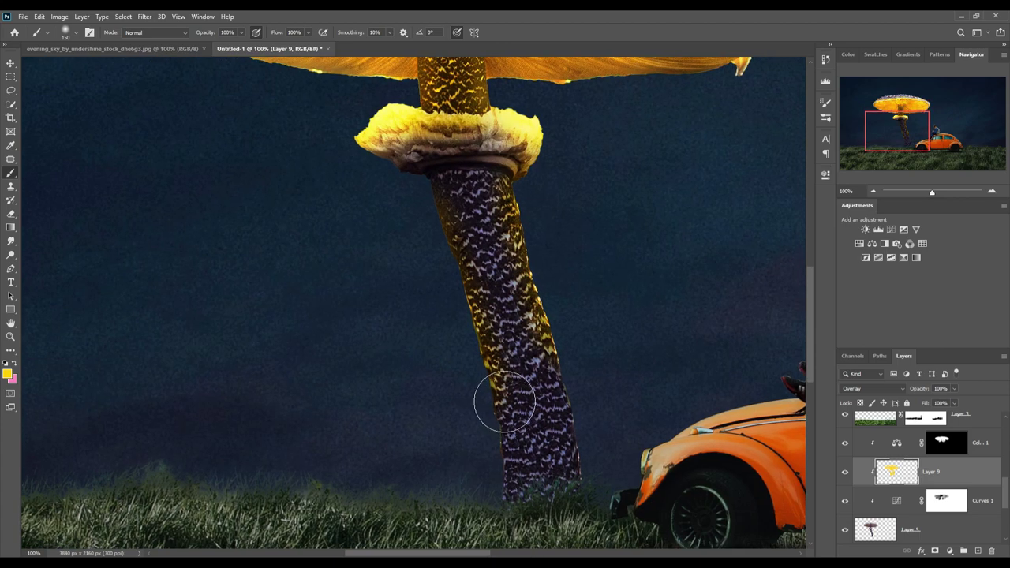
pyautogui.moveTo(595, 367); pyautogui.dragTo(623, 453)
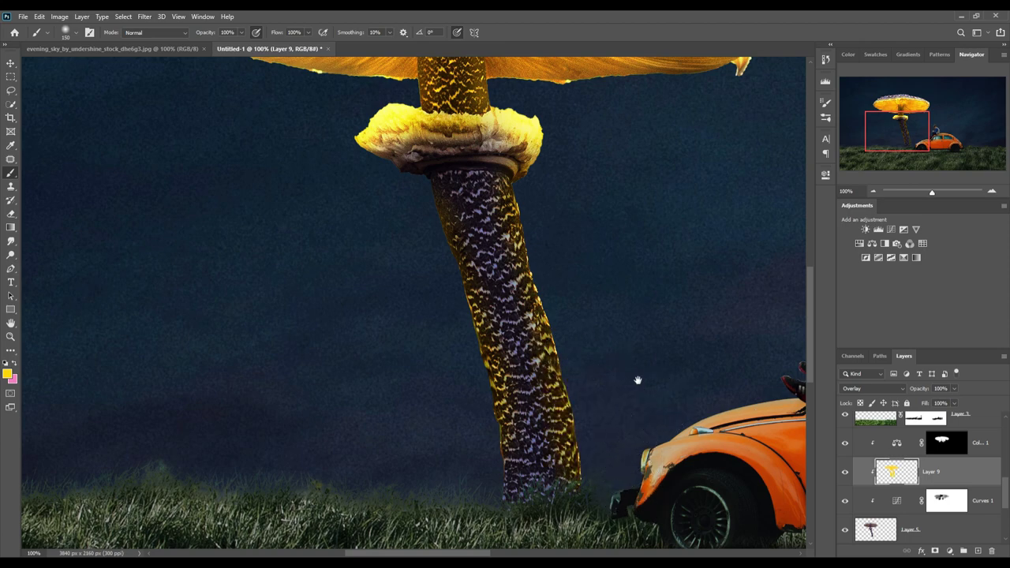
pyautogui.moveTo(607, 86)
pyautogui.mouseDown()
pyautogui.moveTo(679, 450)
pyautogui.moveTo(534, 439)
pyautogui.mouseUp()
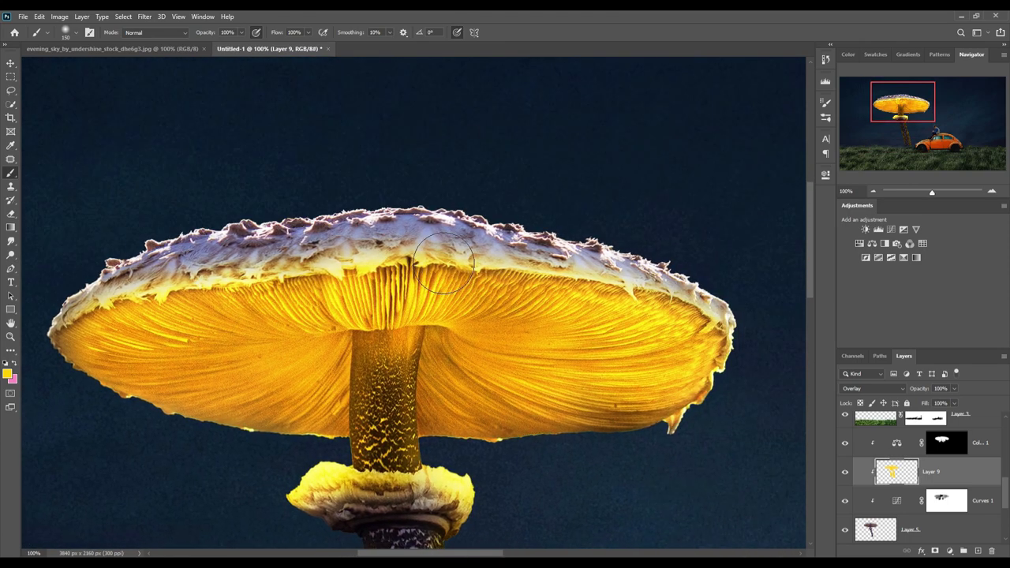
# - Add a mask to Layer 9 and paint out the glow along the cap's lower edge with a 200 px brush
pyautogui.click(936, 550)
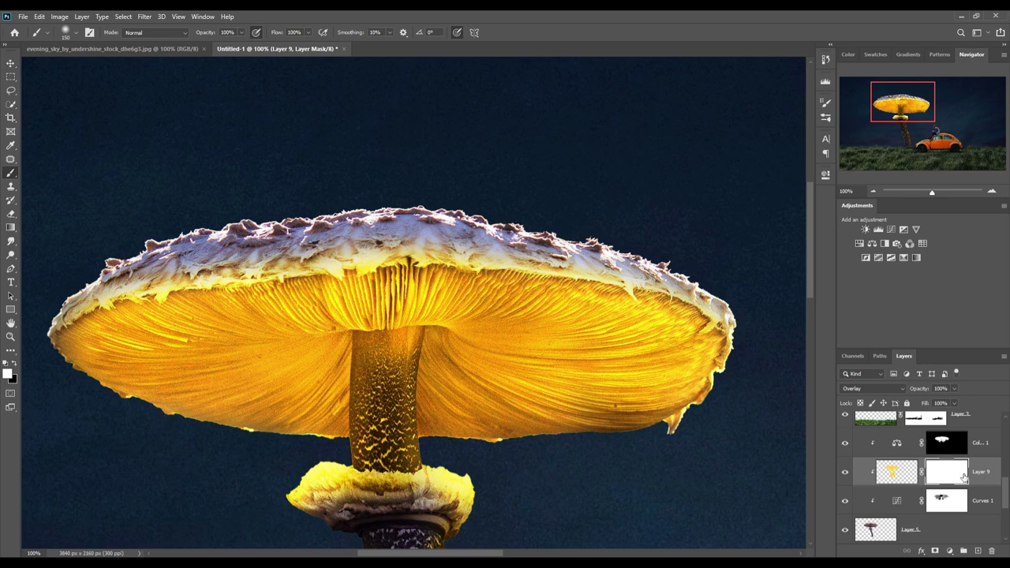
pyautogui.moveTo(102, 327); pyautogui.dragTo(134, 294)
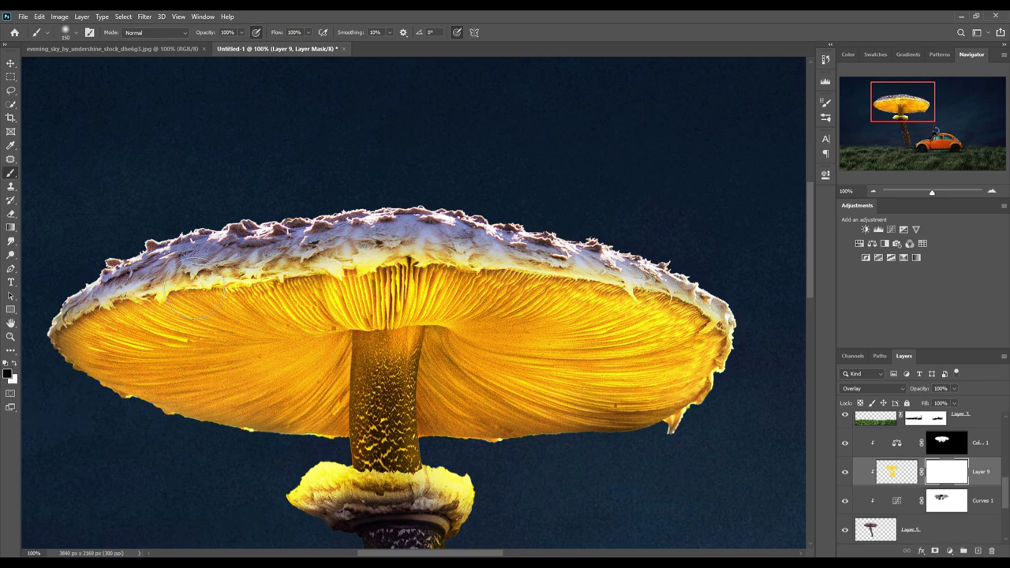
pyautogui.press(']')
pyautogui.press(']')
pyautogui.press(']')
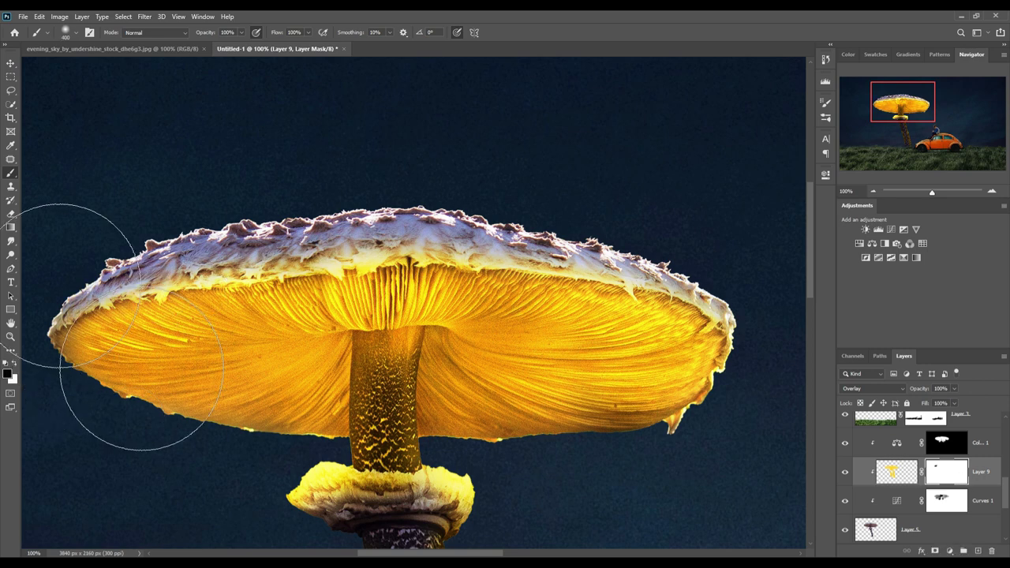
pyautogui.press('[')
pyautogui.press('[')
pyautogui.moveTo(63, 323)
pyautogui.mouseDown()
pyautogui.moveTo(162, 280)
pyautogui.moveTo(307, 260)
pyautogui.moveTo(410, 266)
pyautogui.moveTo(404, 249)
pyautogui.moveTo(707, 285)
pyautogui.moveTo(739, 302)
pyautogui.mouseUp()
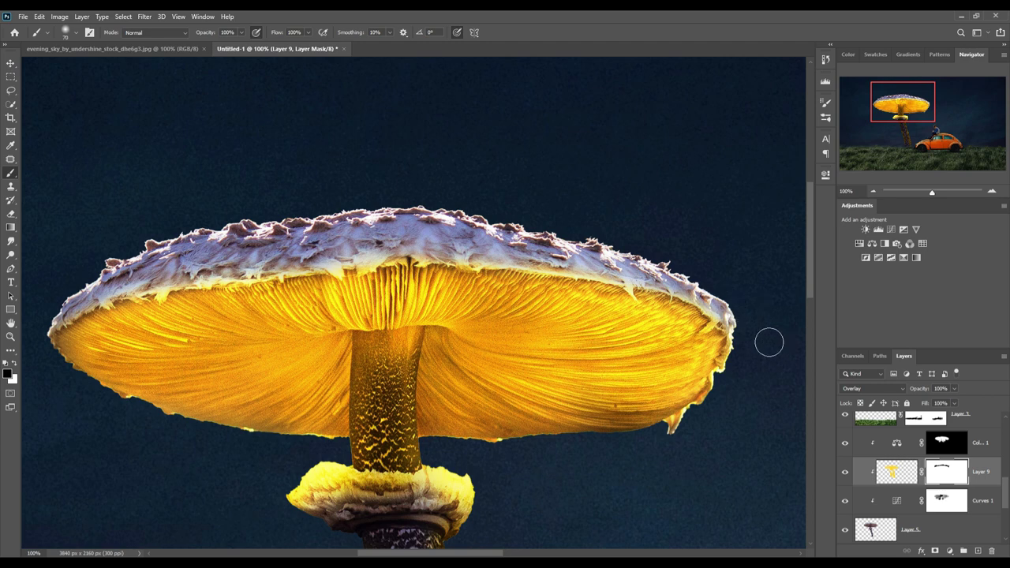
# - Zoom in to inspect the mushroom's gills, then zoom back out to the whole composite
pyautogui.click(10, 64)
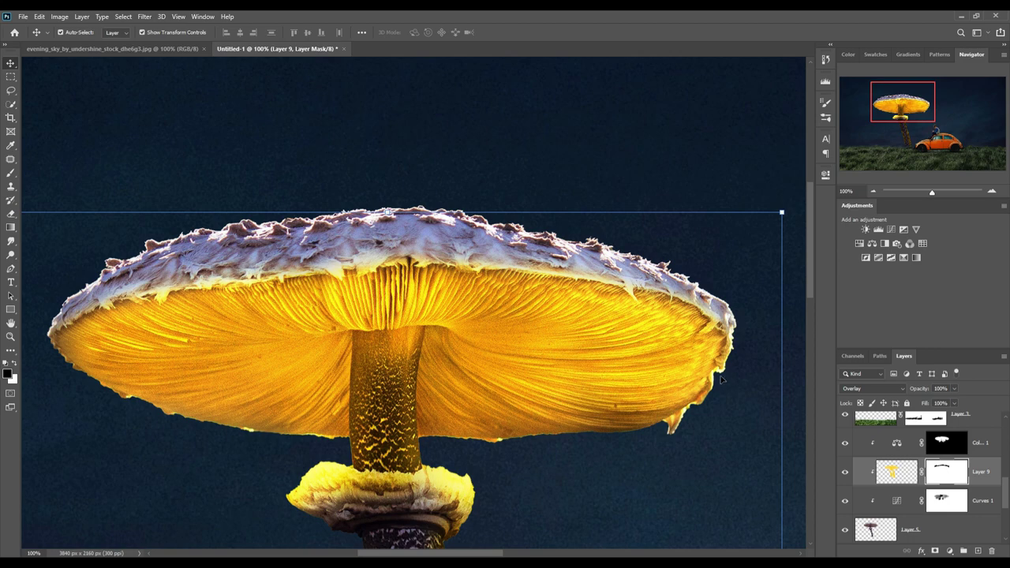
pyautogui.hotkey('ctrl', '+')
pyautogui.hotkey('ctrl', '+')
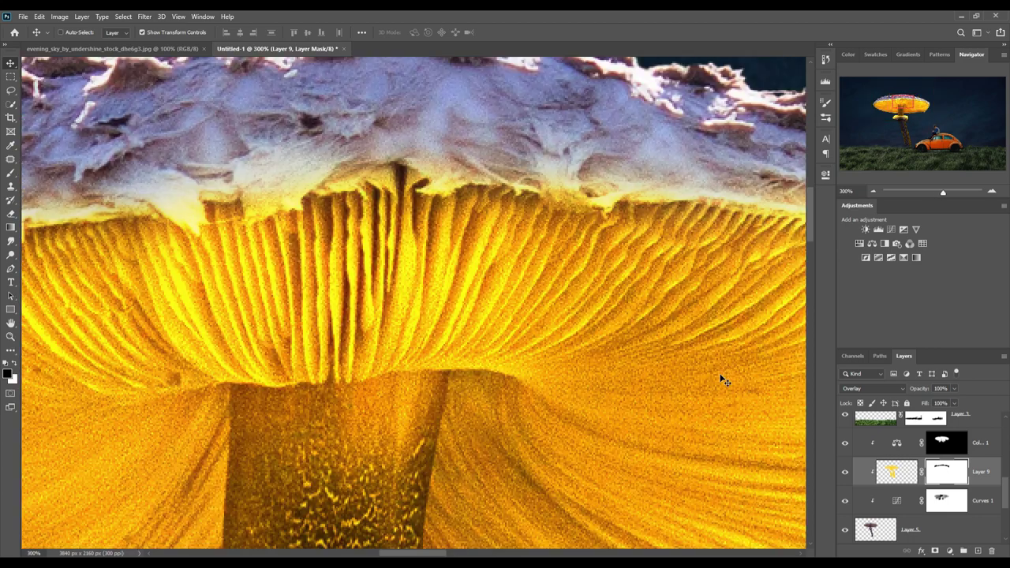
pyautogui.hotkey('ctrl', '-')
pyautogui.hotkey('ctrl', '-')
pyautogui.hotkey('ctrl', '-')
pyautogui.hotkey('ctrl', '-')
pyautogui.hotkey('ctrl', '-')
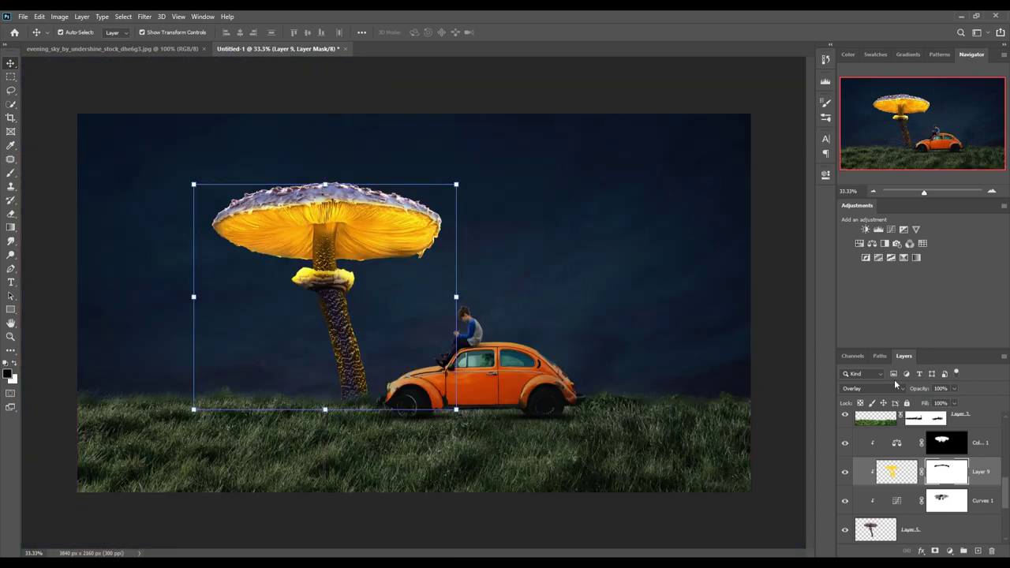
# - Add a layer above the grass Hue/Saturation, paint a 700 px yellow glow under the mushroom, set it to Overlay
pyautogui.click(517, 383)
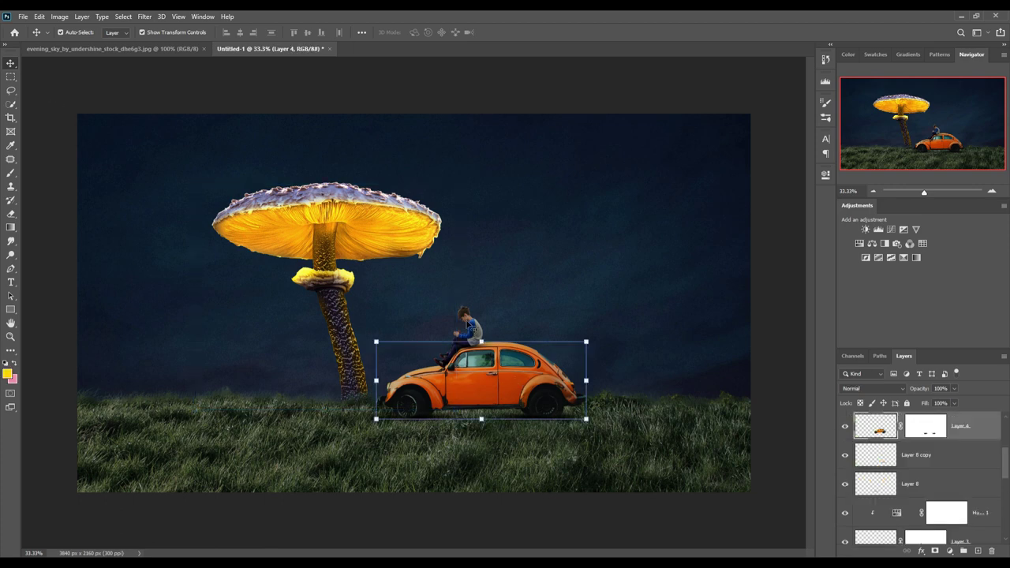
pyautogui.click(468, 325)
pyautogui.click(496, 400)
pyautogui.click(339, 422)
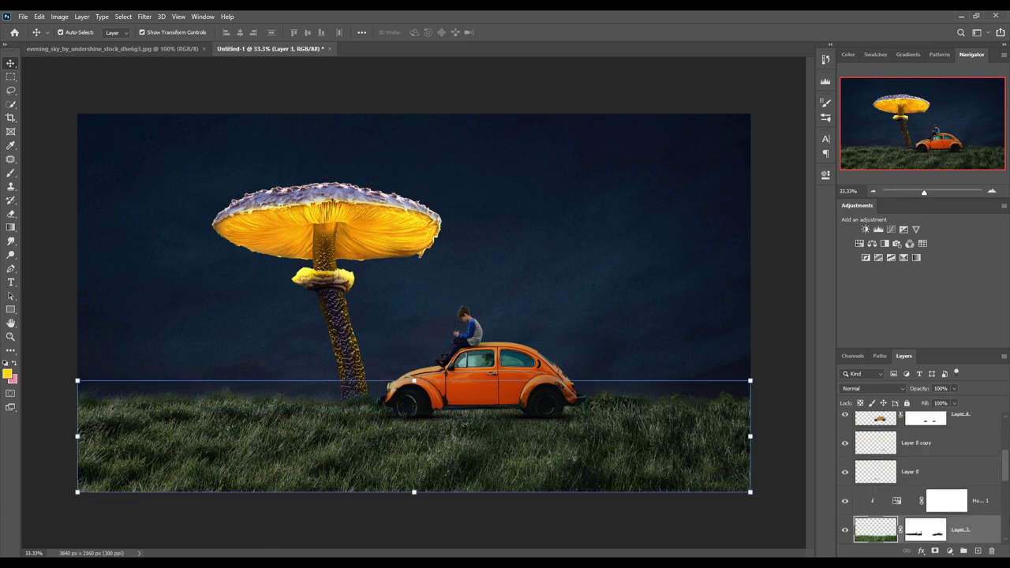
pyautogui.click(978, 550)
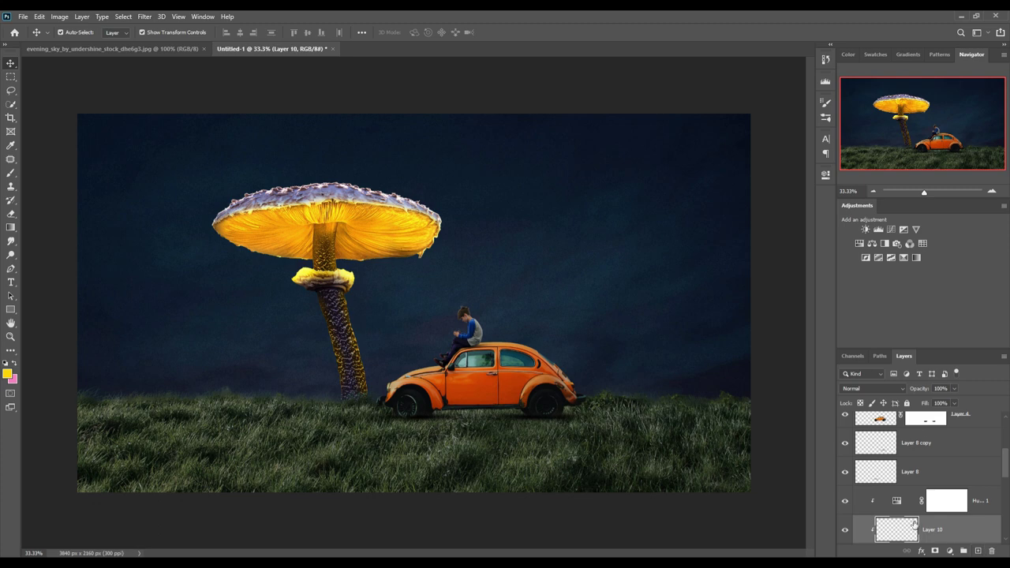
pyautogui.moveTo(962, 497); pyautogui.dragTo(954, 500)
pyautogui.click(10, 175)
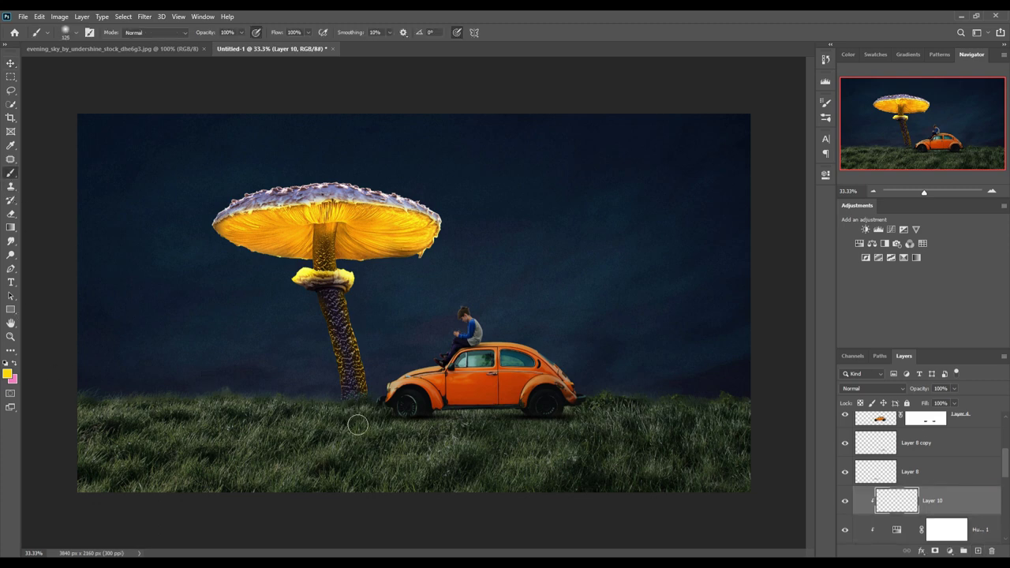
pyautogui.press(']')
pyautogui.press(']')
pyautogui.press(']')
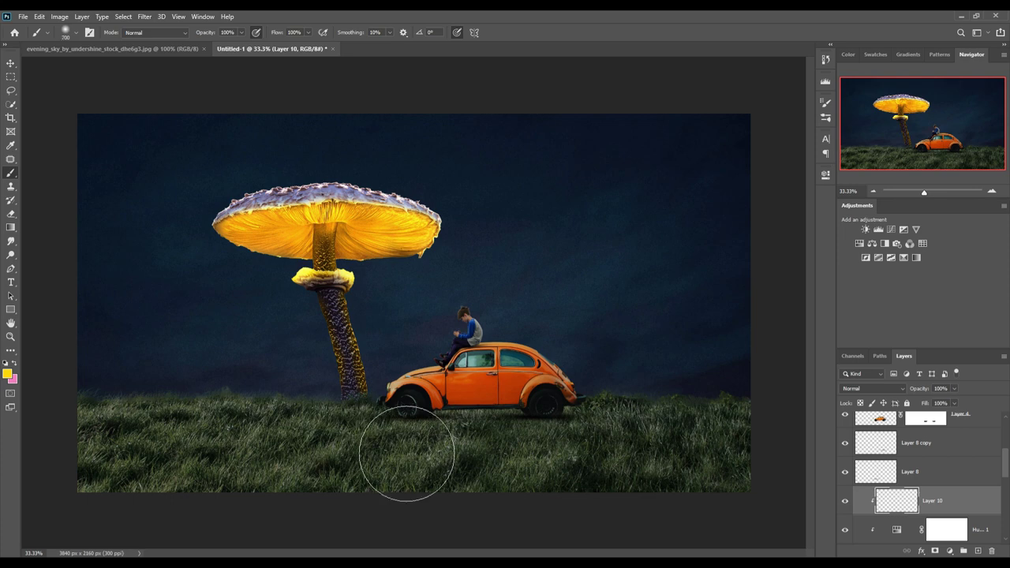
pyautogui.moveTo(355, 434); pyautogui.dragTo(403, 454)
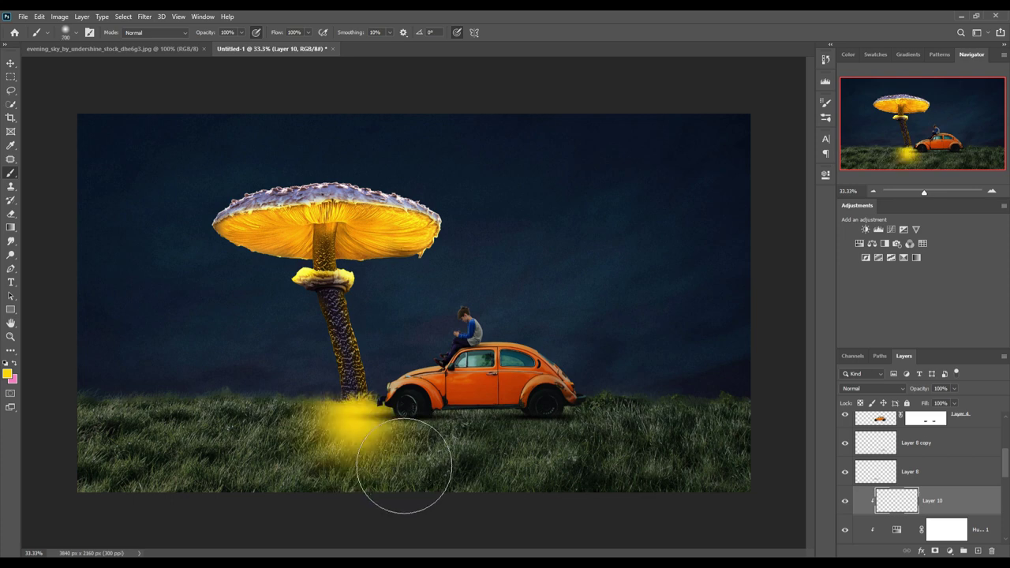
pyautogui.click(871, 388)
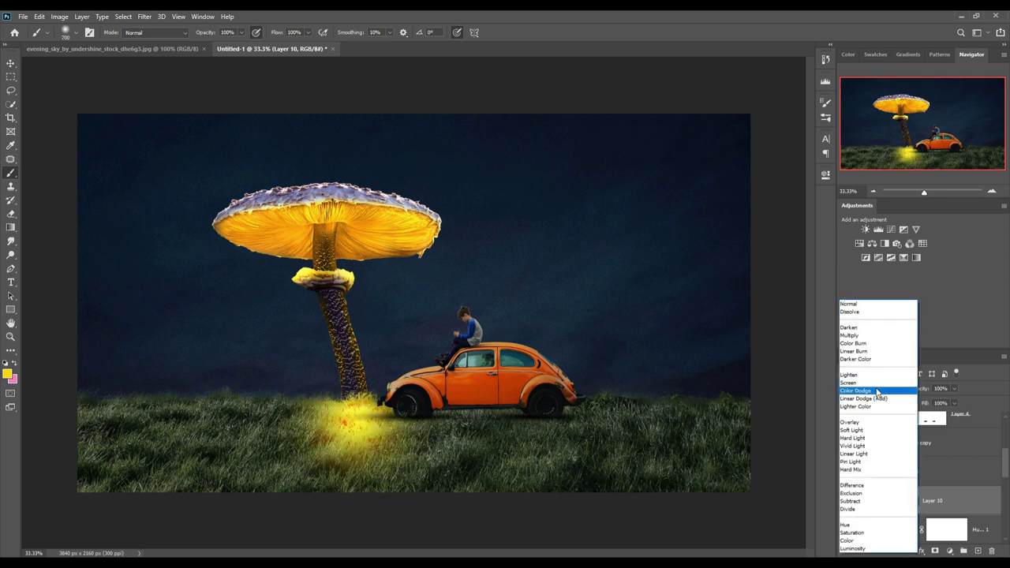
pyautogui.click(849, 422)
# - Free Transform the grass glow to stretch it wide across the field
pyautogui.click(11, 64)
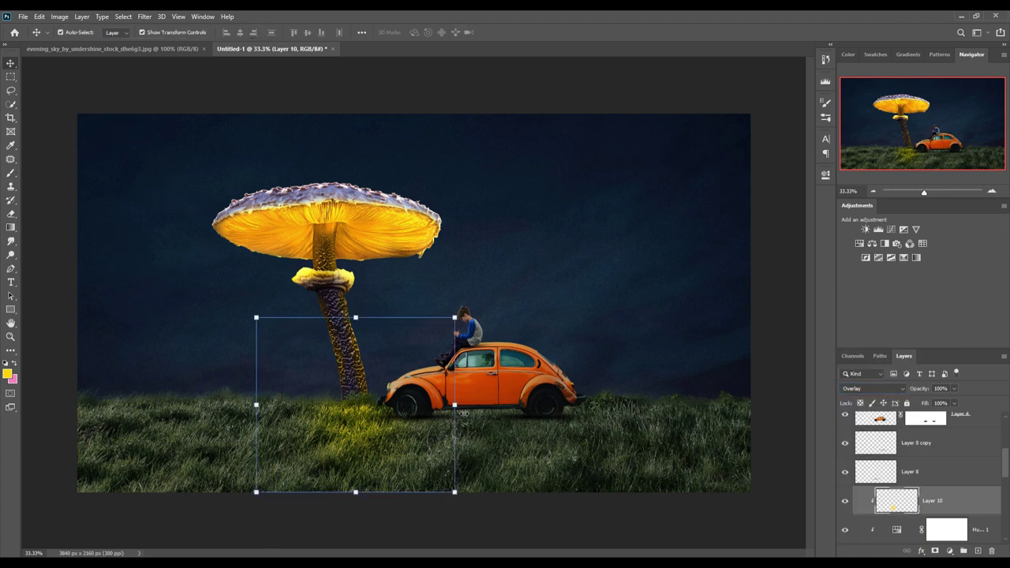
pyautogui.moveTo(455, 404); pyautogui.dragTo(598, 405)
pyautogui.moveTo(256, 405); pyautogui.dragTo(53, 406)
pyautogui.moveTo(604, 408); pyautogui.dragTo(664, 406)
pyautogui.click(520, 33)
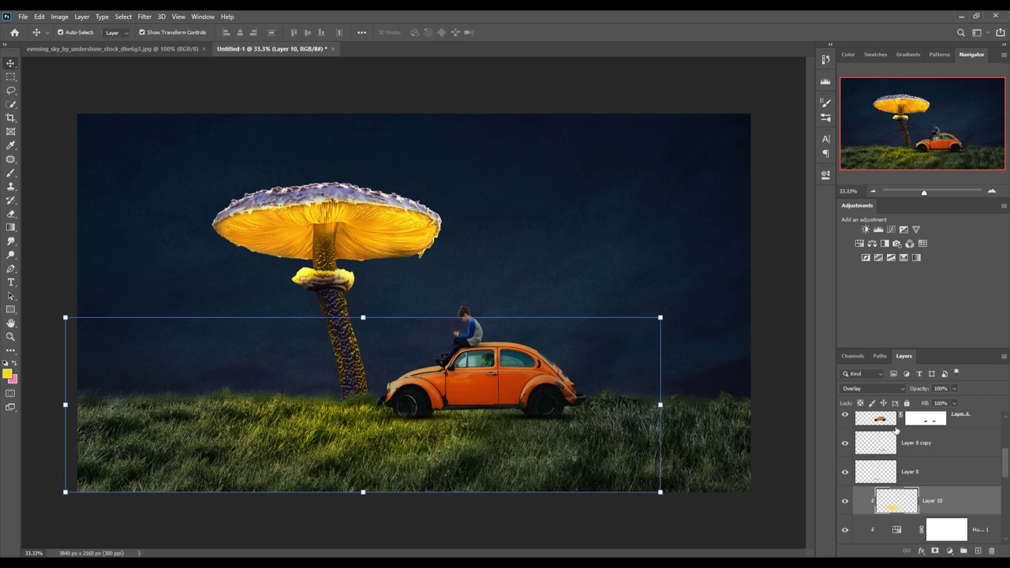
pyautogui.scroll(-3, 962, 491)
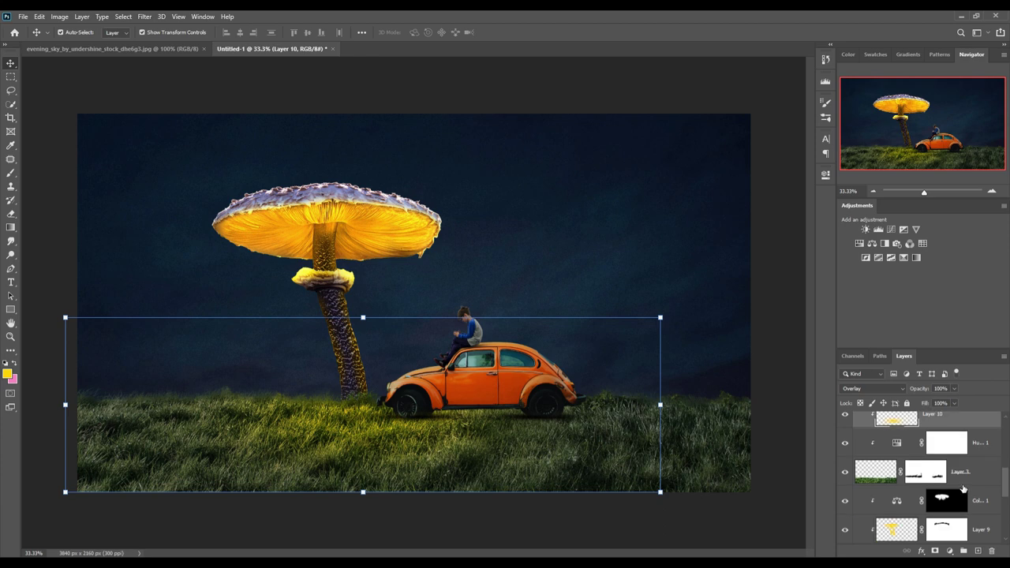
pyautogui.scroll(-3, 965, 487)
pyautogui.scroll(-2, 966, 486)
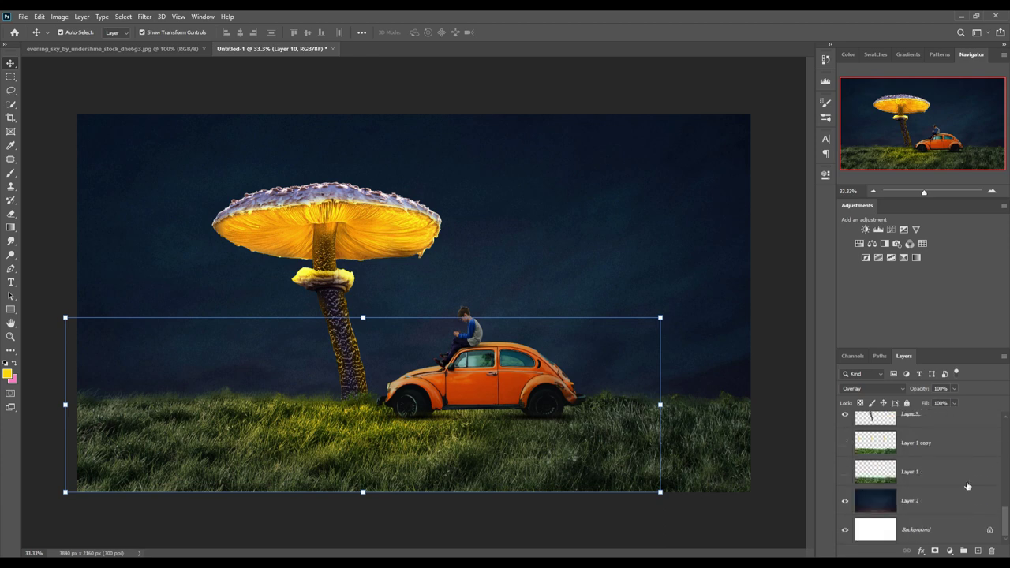
pyautogui.scroll(2, 965, 484)
pyautogui.scroll(2, 946, 481)
pyautogui.scroll(2, 929, 478)
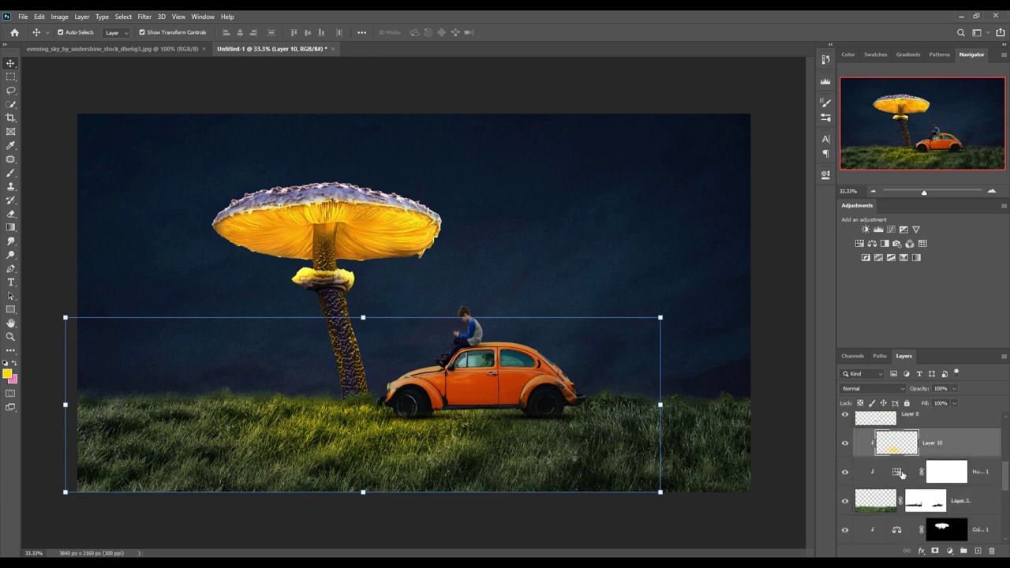
# - Lower the grass Hue/Saturation lightness to -54
pyautogui.doubleClick(899, 471)
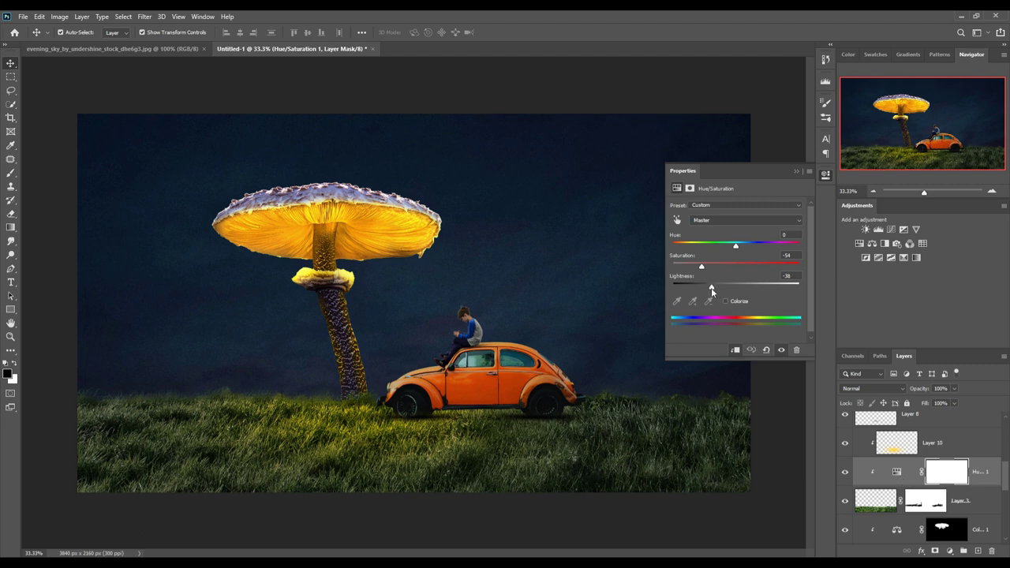
pyautogui.moveTo(707, 288); pyautogui.dragTo(701, 289)
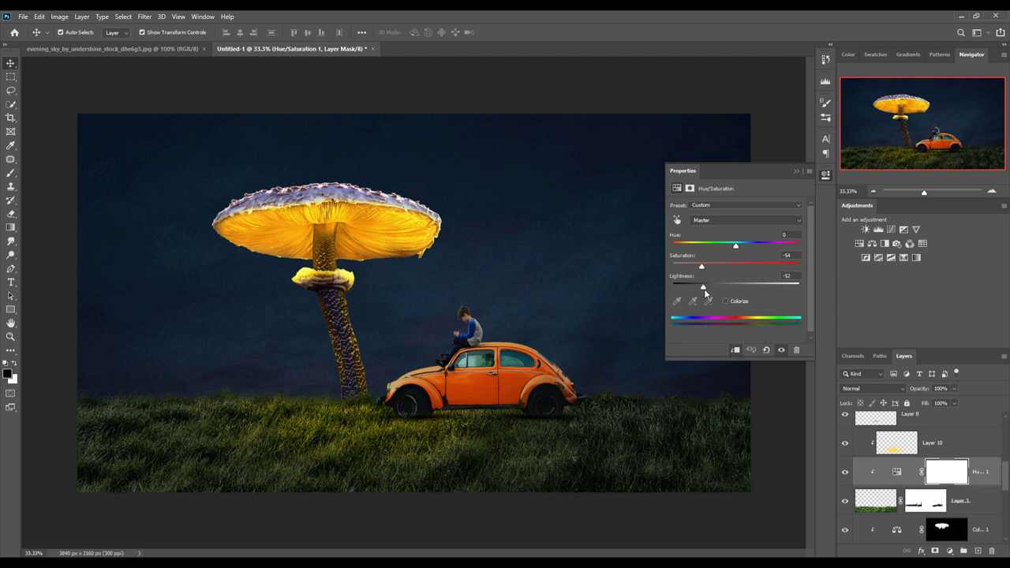
pyautogui.click(800, 172)
# - Add a Curves adjustment to the grass layer and bend the curve down to darken it
pyautogui.click(989, 504)
pyautogui.click(948, 551)
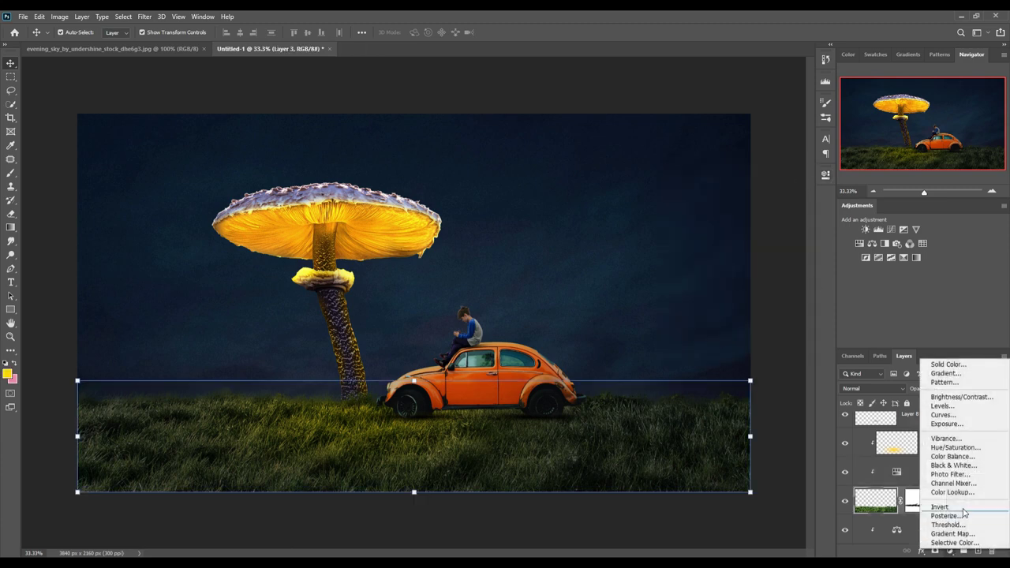
pyautogui.click(951, 418)
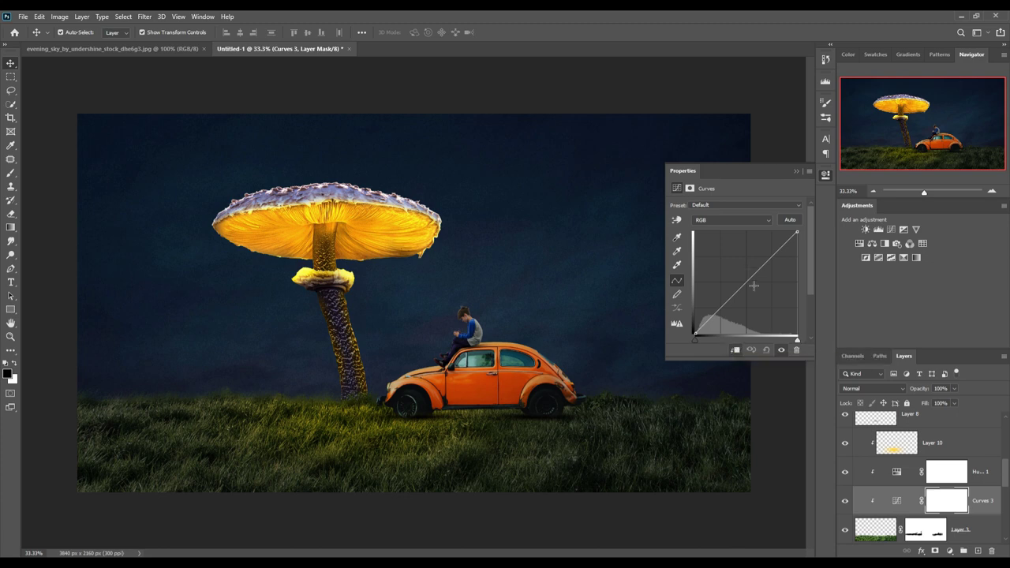
pyautogui.moveTo(751, 288); pyautogui.dragTo(763, 289)
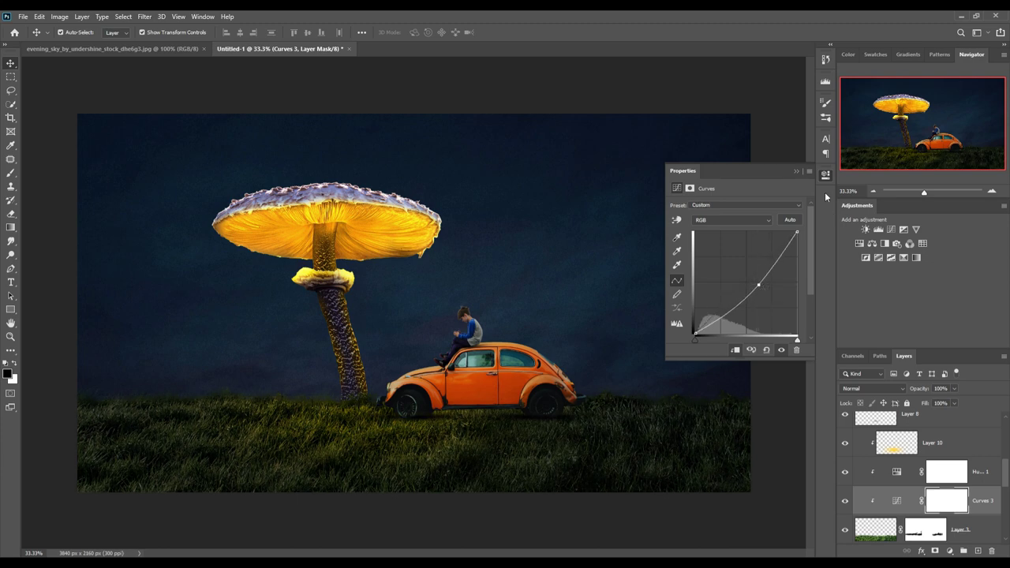
pyautogui.click(797, 171)
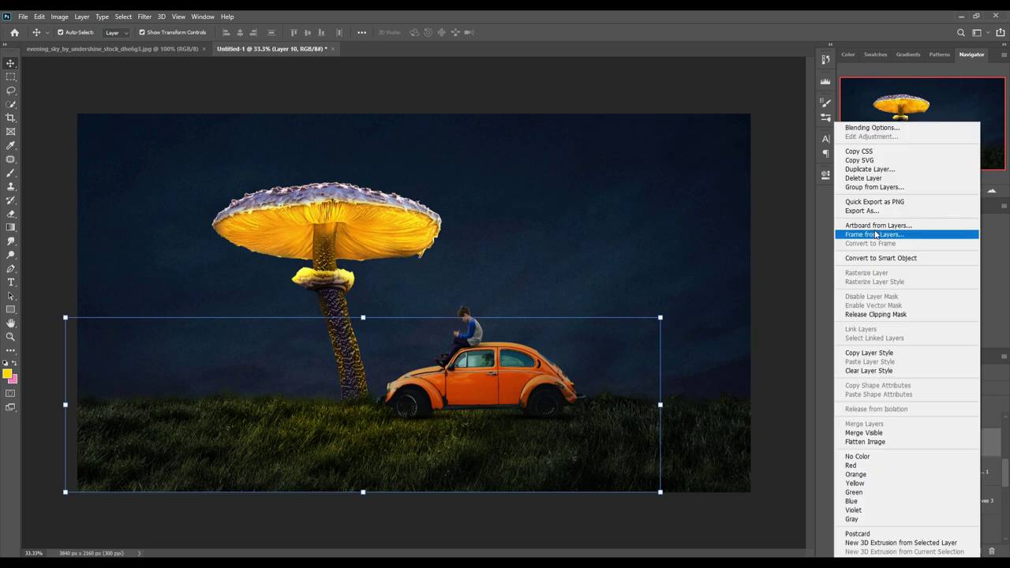
# - Duplicate the glow layer twice, creating Layer 10 copy and Layer 10 copy 2
pyautogui.click(860, 169)
pyautogui.click(592, 167)
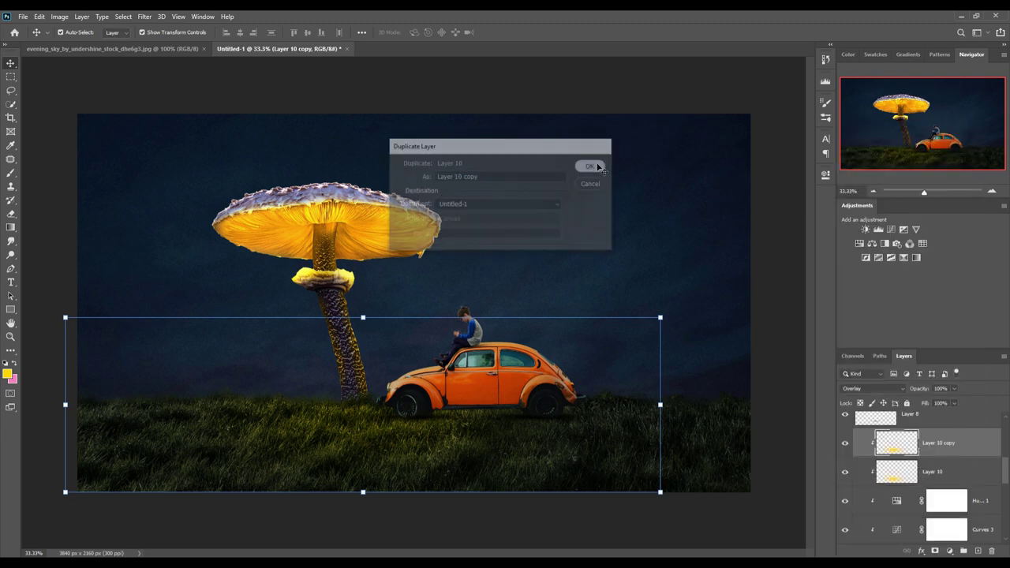
pyautogui.rightClick(978, 450)
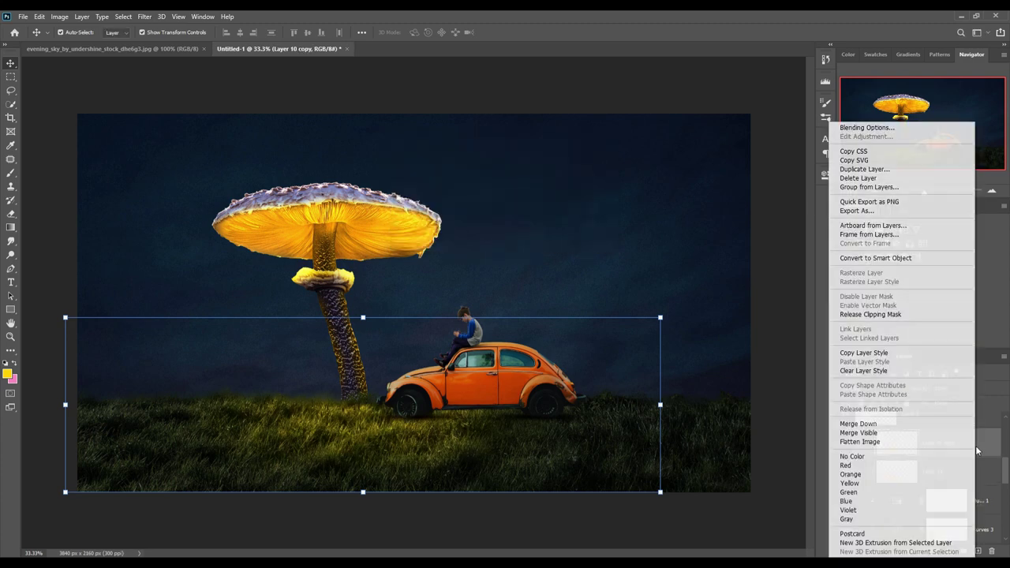
pyautogui.click(855, 169)
pyautogui.click(598, 166)
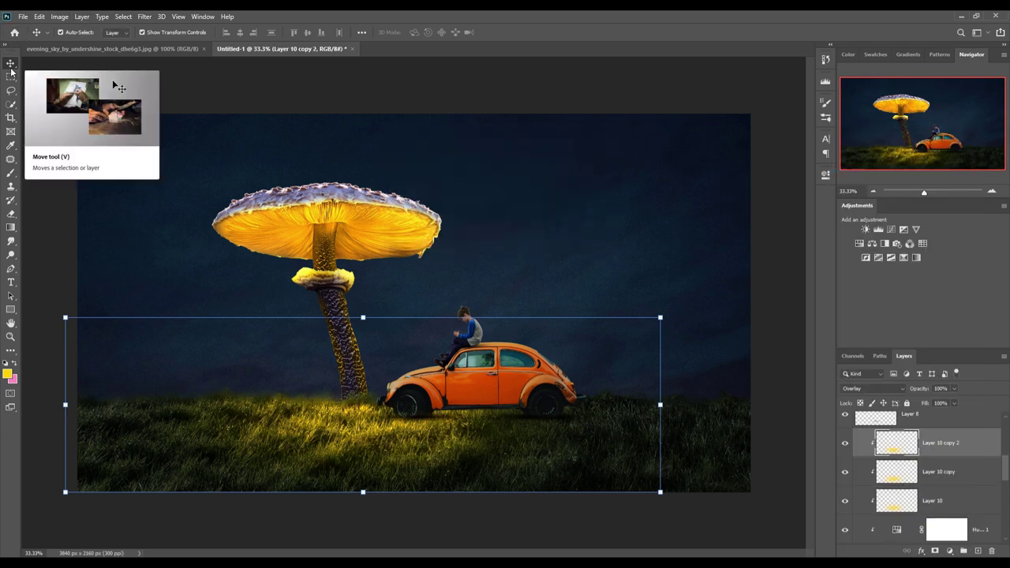
# - Select the car's layer and add a new empty layer above it
pyautogui.scroll(2, 947, 457)
pyautogui.click(978, 430)
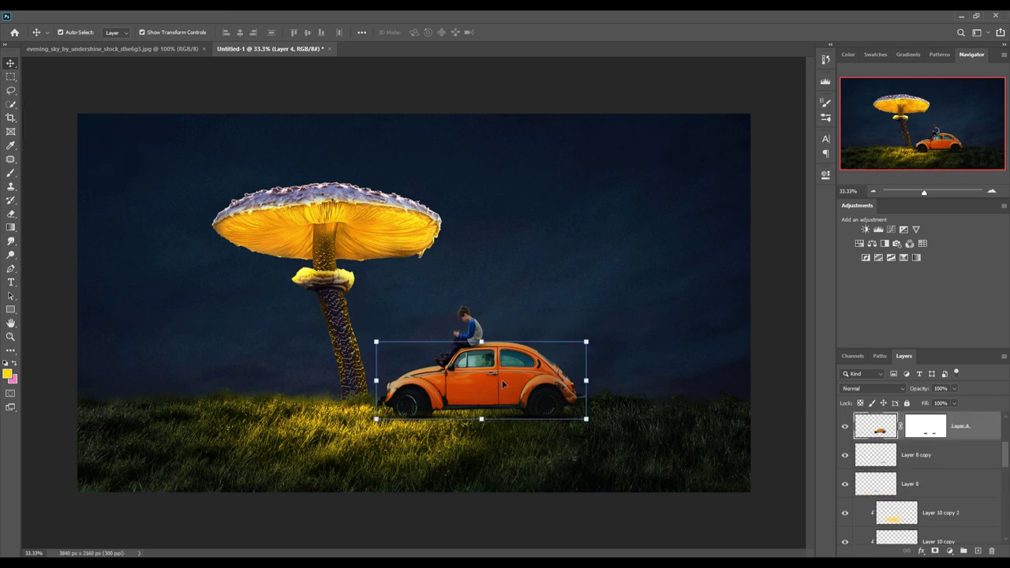
pyautogui.scroll(1, 978, 458)
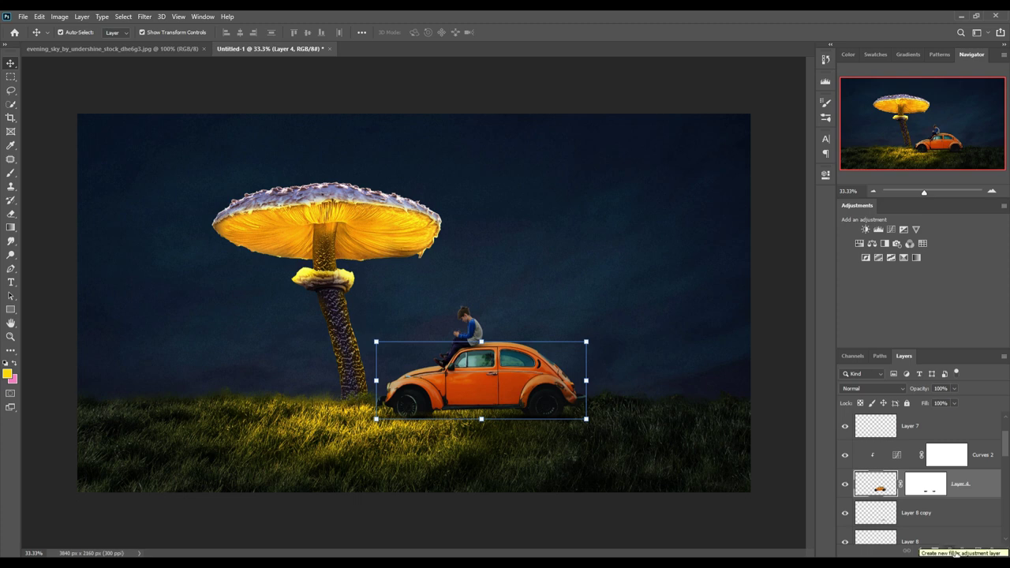
pyautogui.click(985, 457)
pyautogui.click(980, 487)
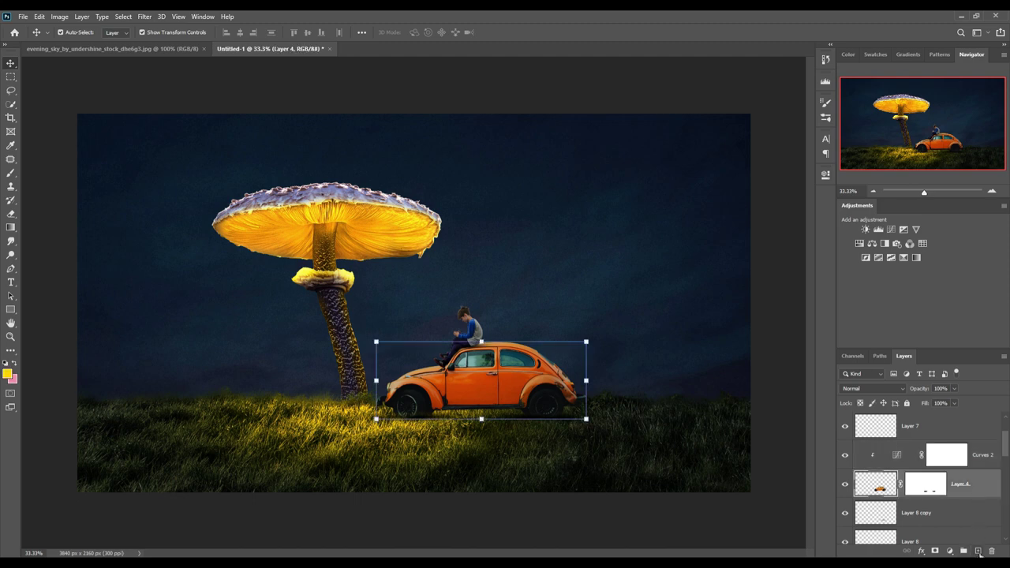
pyautogui.rightClick(958, 484)
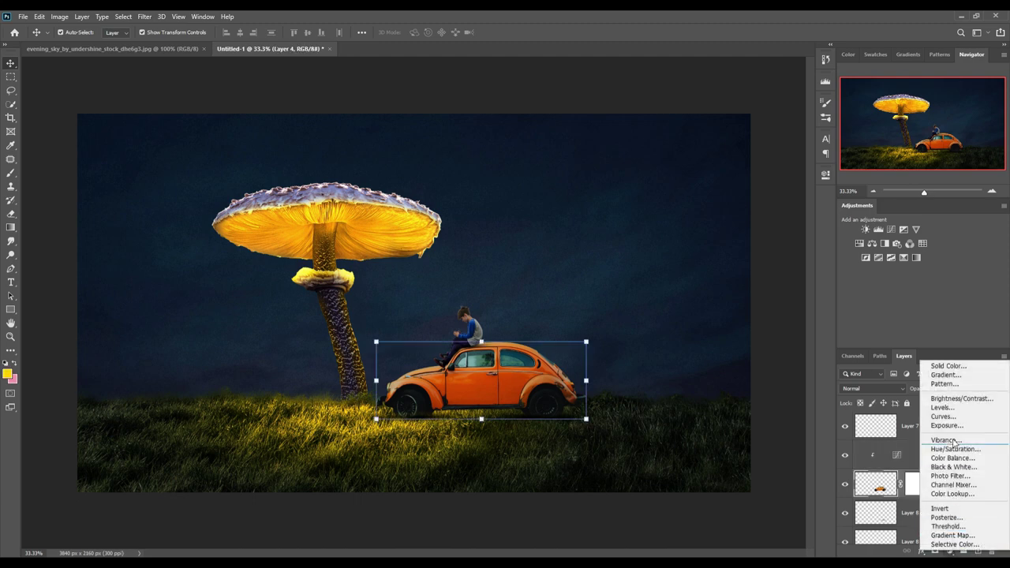
pyautogui.click(878, 391)
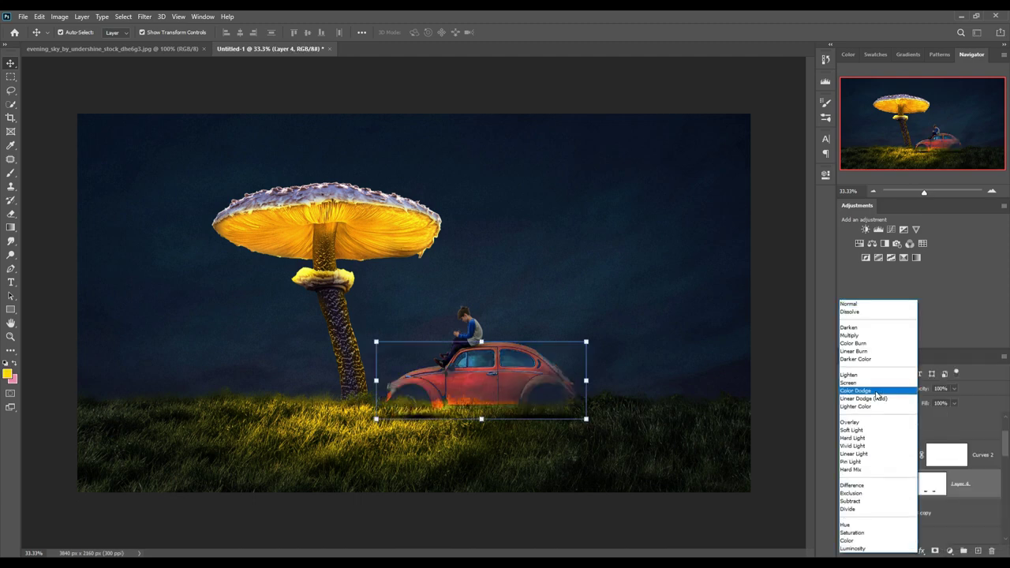
pyautogui.click(957, 385)
pyautogui.click(978, 550)
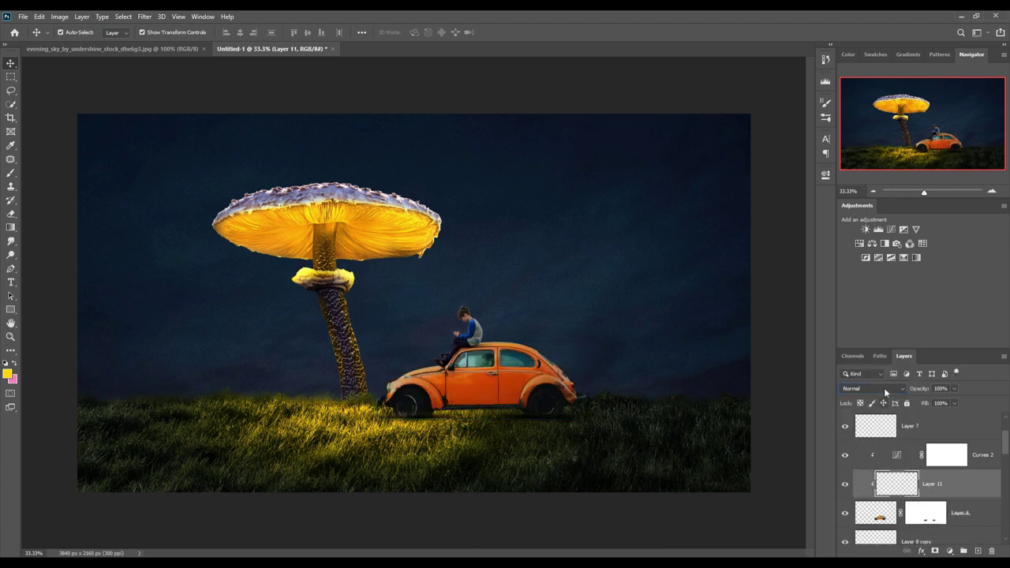
pyautogui.click(883, 386)
pyautogui.click(873, 400)
# - Add an orange Solid Color fill over the car and invert its mask to hide it
pyautogui.click(950, 550)
pyautogui.click(923, 369)
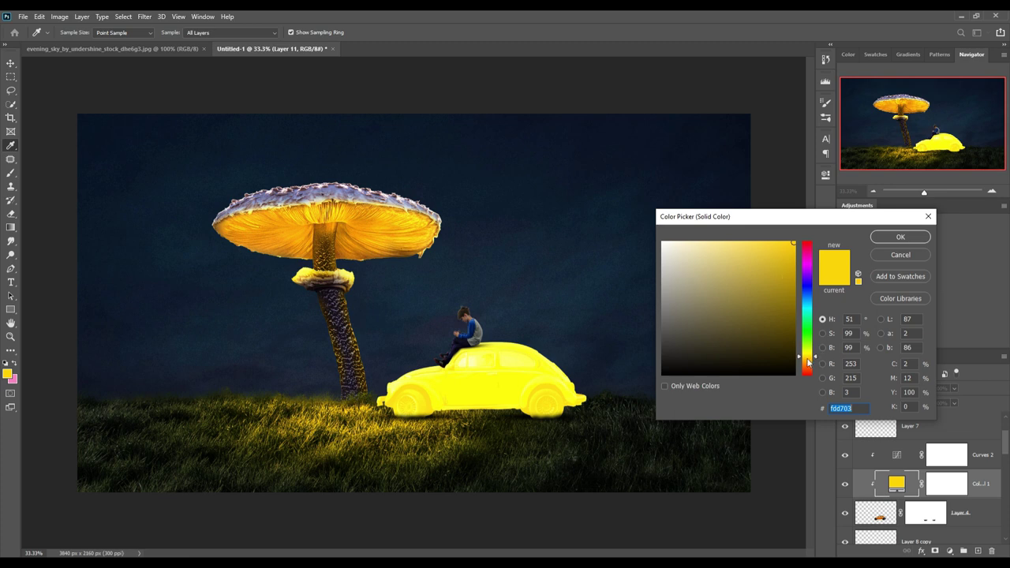
pyautogui.moveTo(808, 357); pyautogui.dragTo(807, 364)
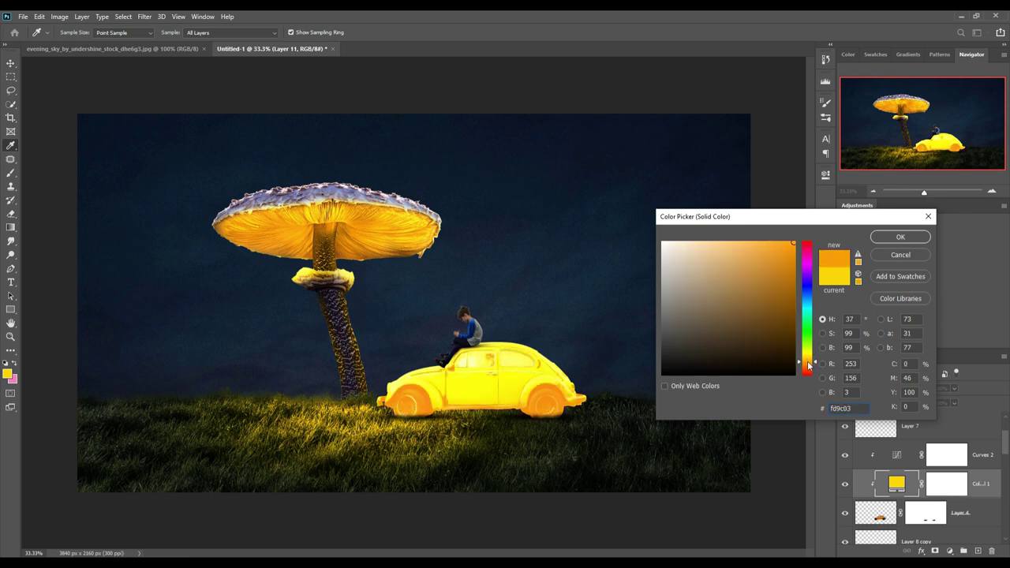
pyautogui.click(897, 238)
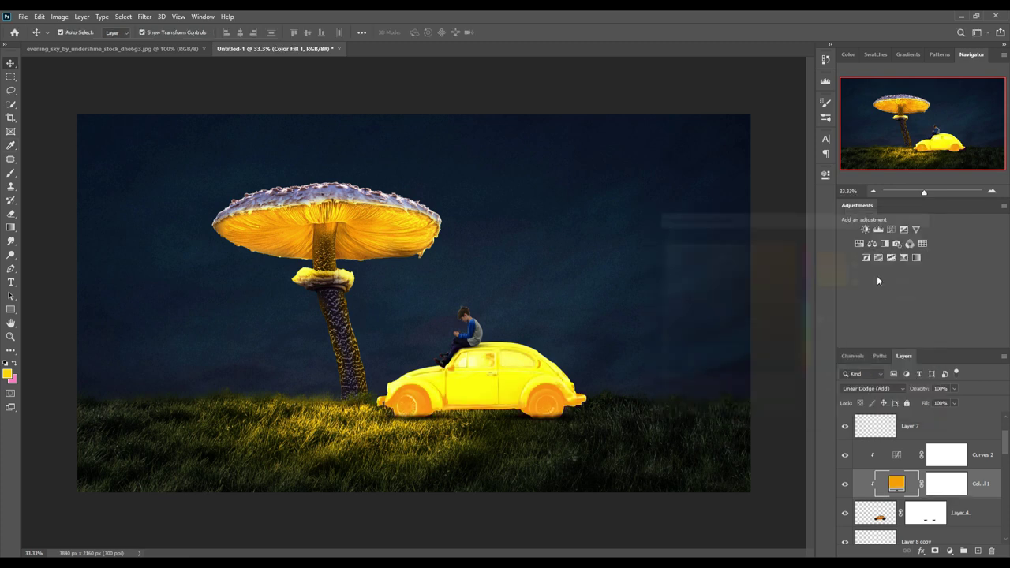
pyautogui.click(943, 489)
pyautogui.hotkey('ctrl', 'i')
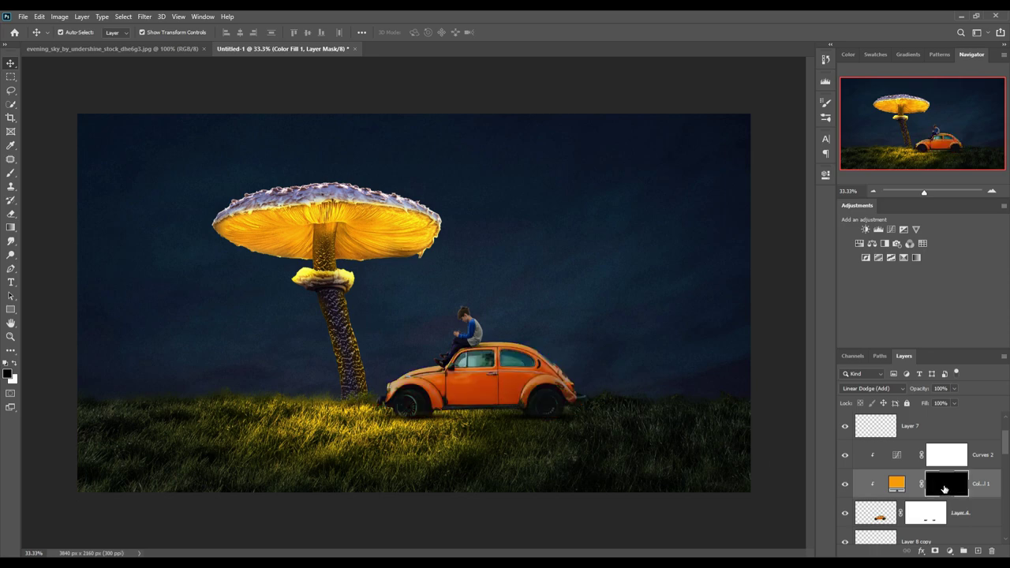
pyautogui.click(11, 185)
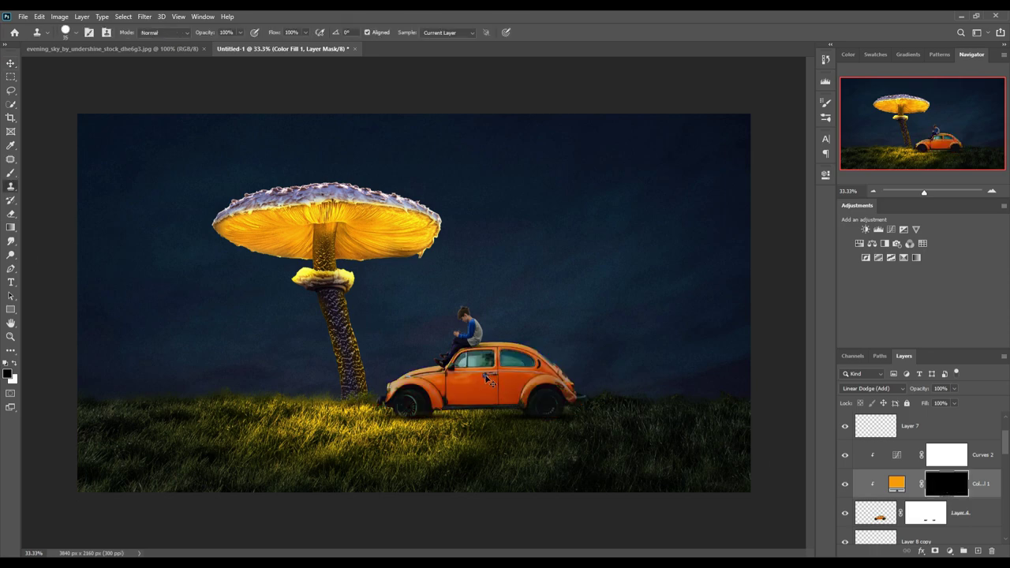
# - Zoom in on the car and set up a size-15 brush with white foreground
pyautogui.hotkey('ctrl', '+')
pyautogui.hotkey('ctrl', '+')
pyautogui.hotkey('ctrl', '+')
pyautogui.hotkey('ctrl', '+')
pyautogui.hotkey('ctrl', '+')
pyautogui.moveTo(577, 322); pyautogui.dragTo(555, 140)
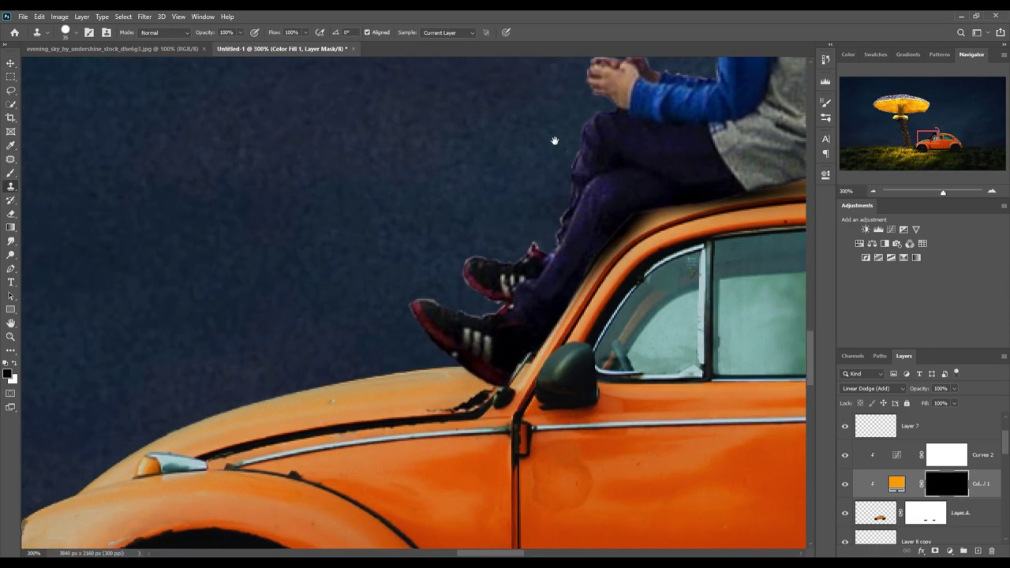
pyautogui.press('[')
pyautogui.press('[')
pyautogui.press('[')
pyautogui.press('b')
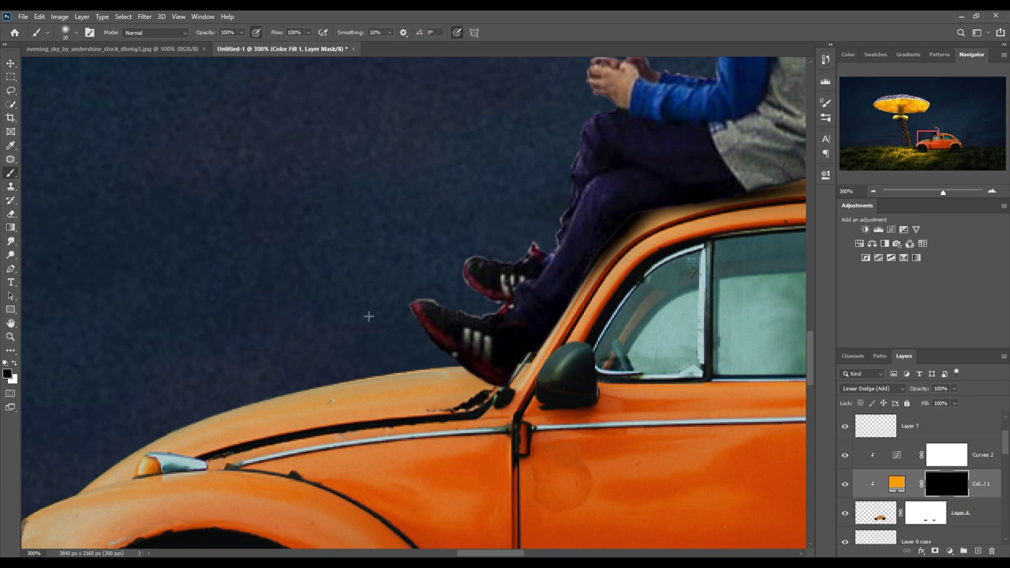
pyautogui.press(']')
pyautogui.press(']')
pyautogui.press(']')
pyautogui.click(15, 364)
# - Paint golden glow on the Color Fill 1 mask along the hood, headlight and roof edges
pyautogui.moveTo(465, 370)
pyautogui.mouseDown()
pyautogui.moveTo(309, 387)
pyautogui.moveTo(96, 486)
pyautogui.mouseUp()
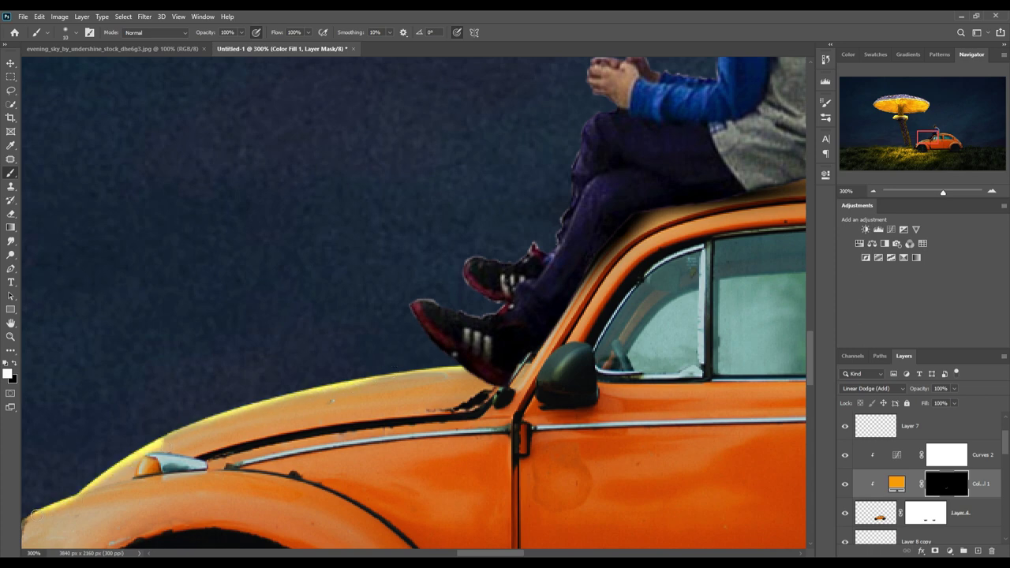
pyautogui.moveTo(213, 410); pyautogui.dragTo(512, 219)
pyautogui.moveTo(466, 252); pyautogui.dragTo(777, 182)
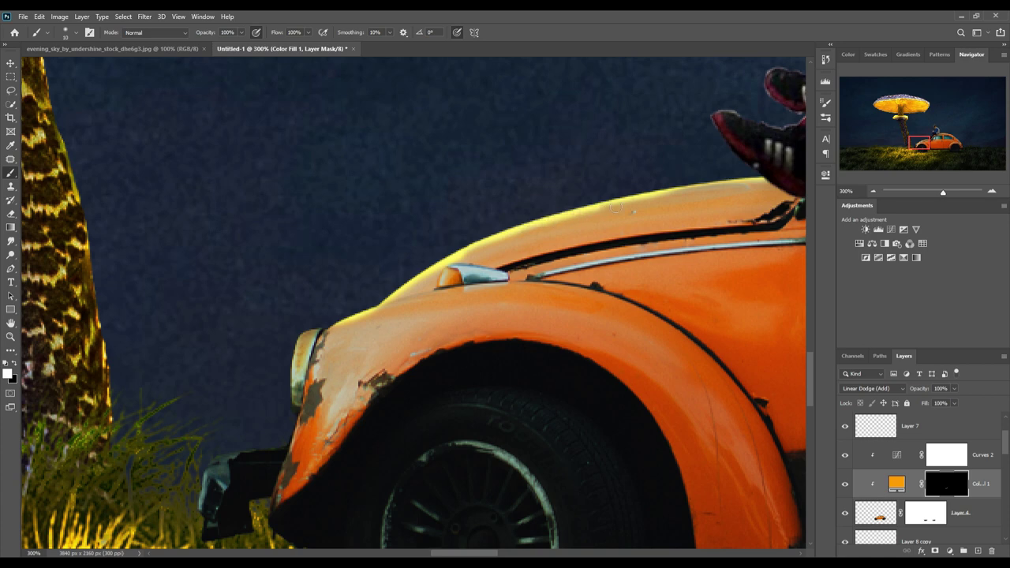
pyautogui.moveTo(340, 331)
pyautogui.mouseDown()
pyautogui.moveTo(197, 512)
pyautogui.moveTo(203, 483)
pyautogui.mouseUp()
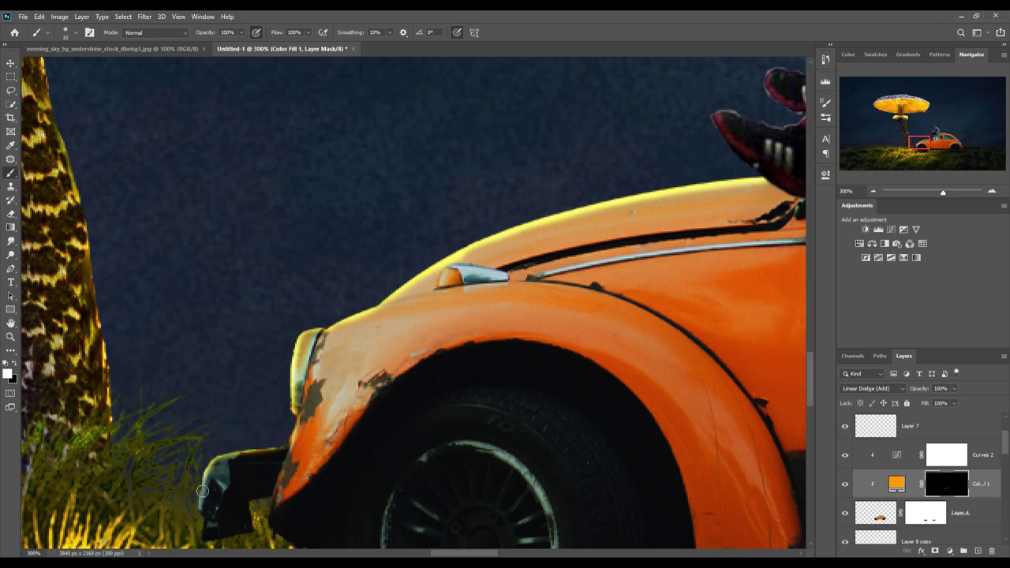
pyautogui.moveTo(607, 351); pyautogui.dragTo(234, 444)
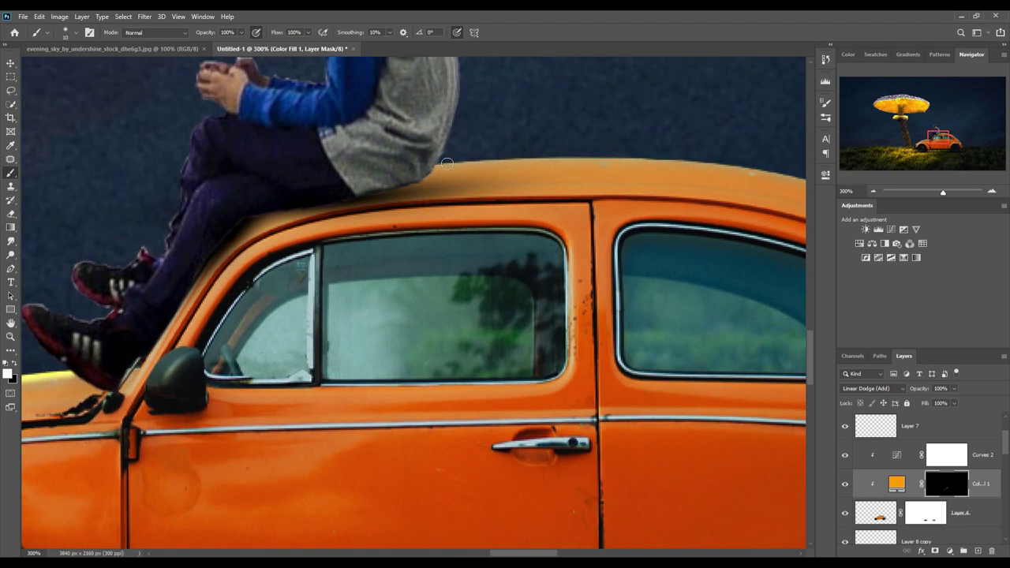
pyautogui.moveTo(455, 168)
pyautogui.mouseDown()
pyautogui.moveTo(620, 162)
pyautogui.moveTo(803, 184)
pyautogui.moveTo(457, 193)
pyautogui.moveTo(521, 198)
pyautogui.moveTo(609, 236)
pyautogui.moveTo(493, 191)
pyautogui.mouseUp()
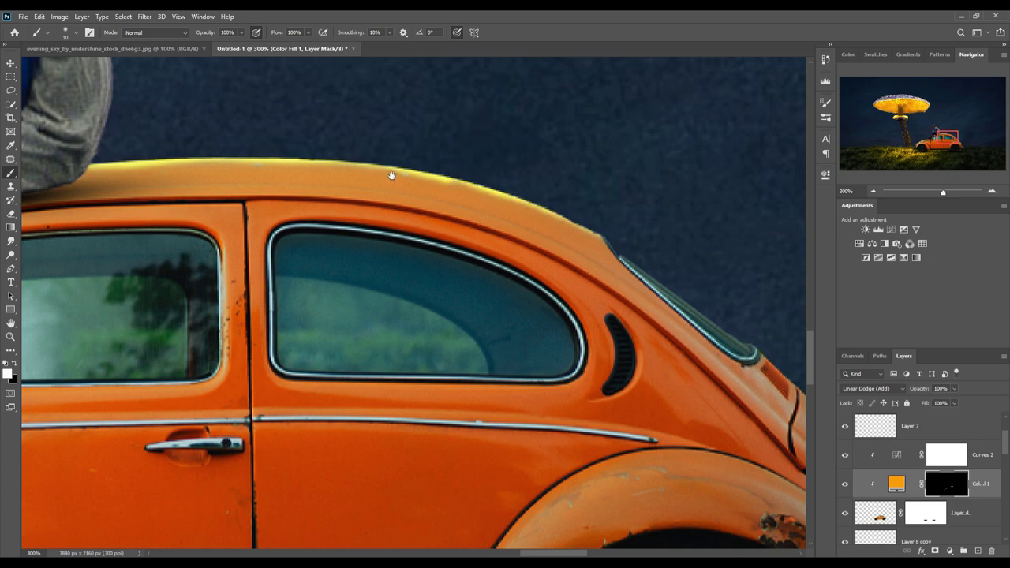
# - Select Layer 6 at the top of the layer stack
pyautogui.moveTo(392, 175)
pyautogui.mouseDown()
pyautogui.moveTo(784, 460)
pyautogui.moveTo(784, 444)
pyautogui.mouseUp()
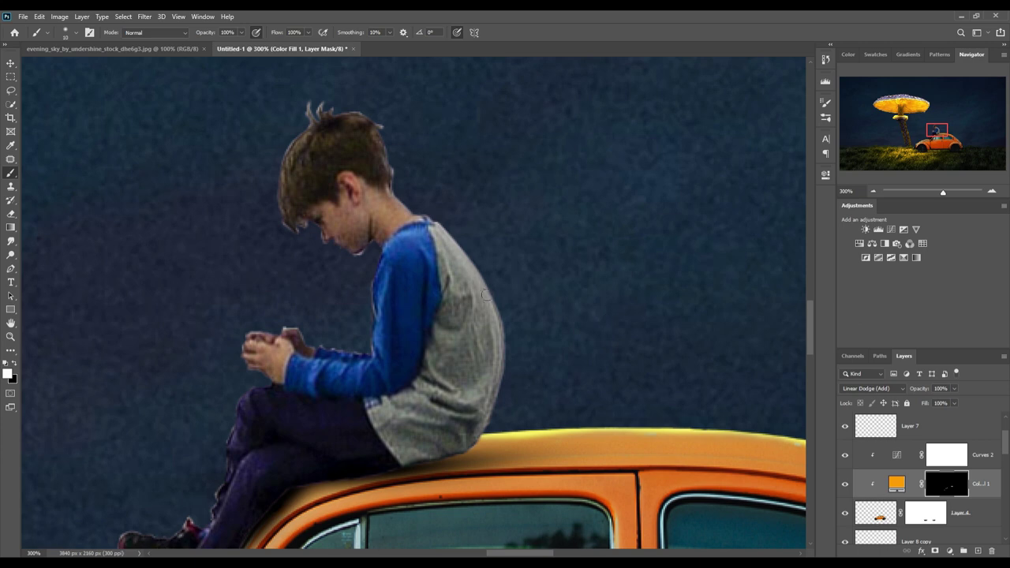
pyautogui.click(10, 63)
pyautogui.click(332, 196)
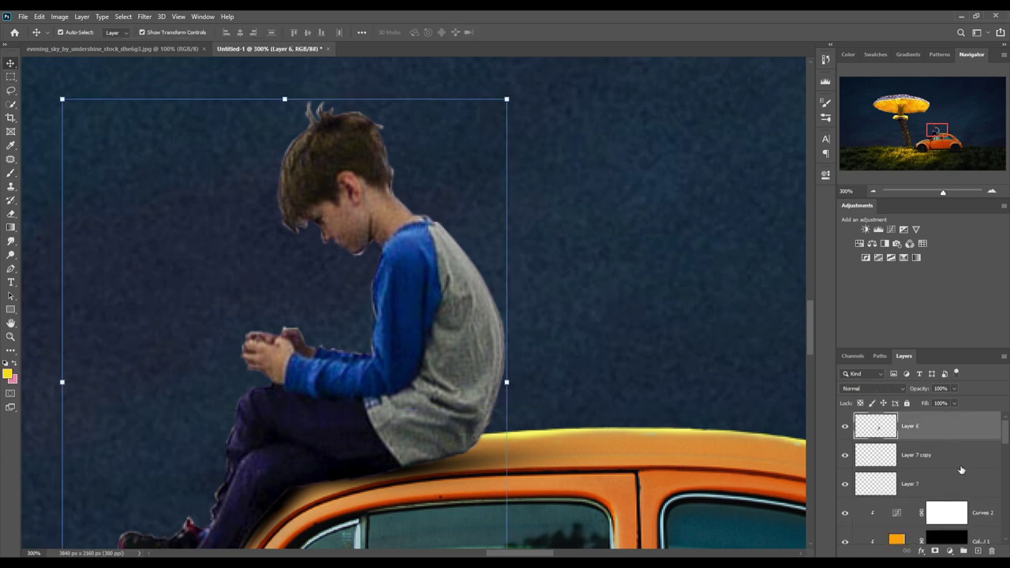
# - Add a new layer clipped to the boy, set to Linear Dodge (Add)
pyautogui.click(977, 550)
pyautogui.rightClick(940, 428)
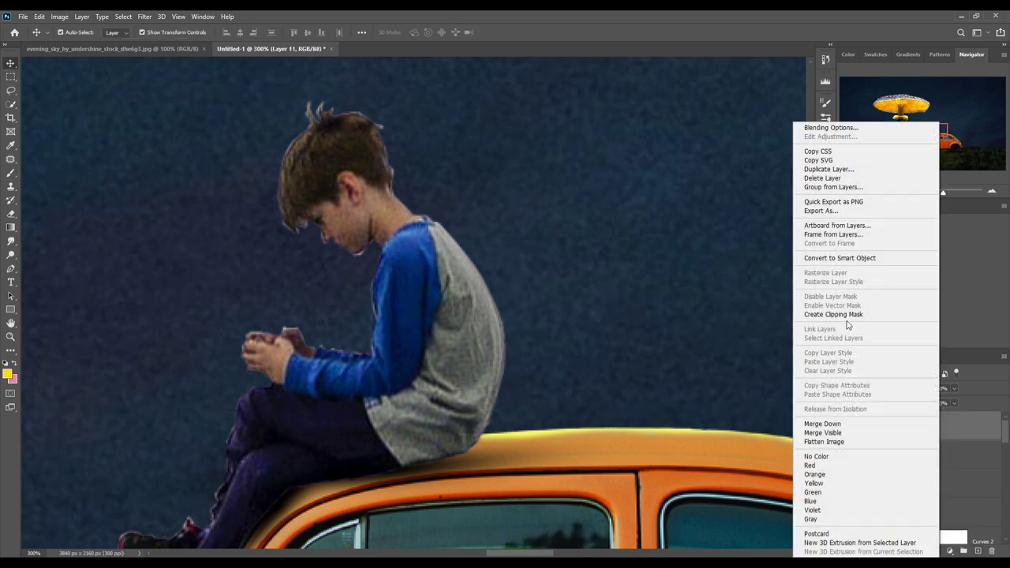
pyautogui.click(846, 315)
pyautogui.click(871, 388)
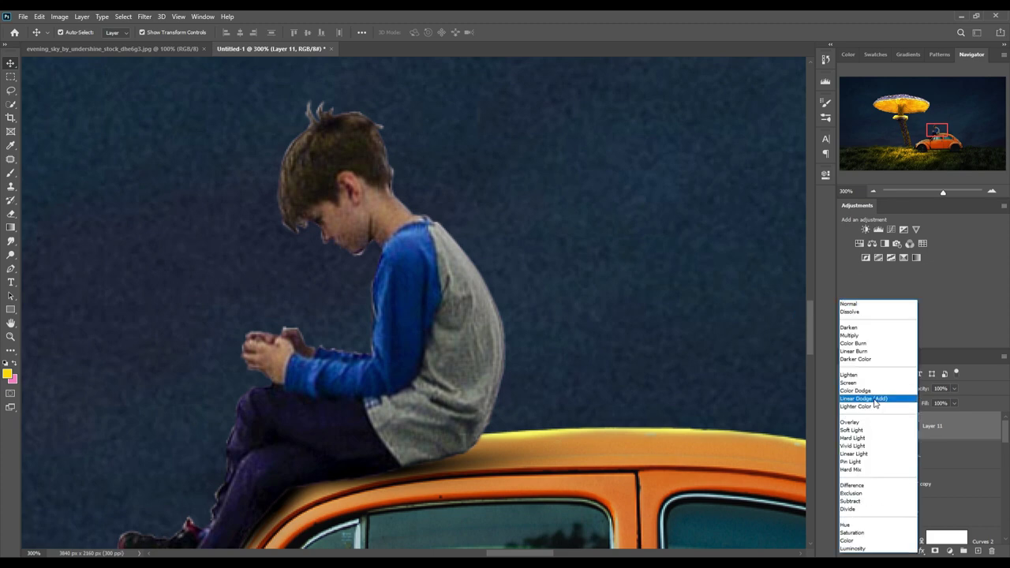
pyautogui.click(876, 398)
# - Add an orange Solid Color fill and invert its mask to black
pyautogui.click(949, 552)
pyautogui.click(937, 367)
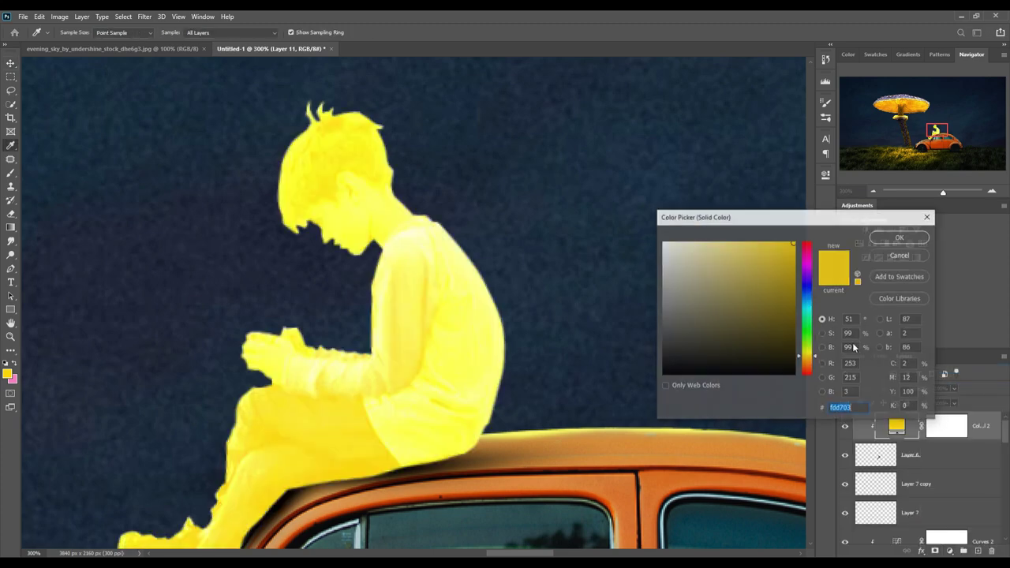
pyautogui.moveTo(815, 361); pyautogui.dragTo(815, 364)
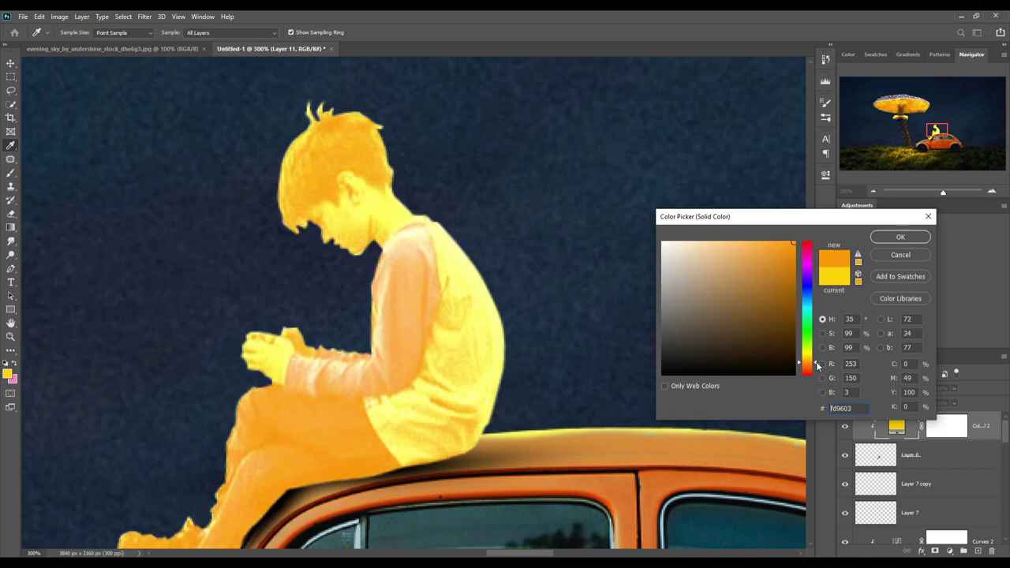
pyautogui.click(890, 241)
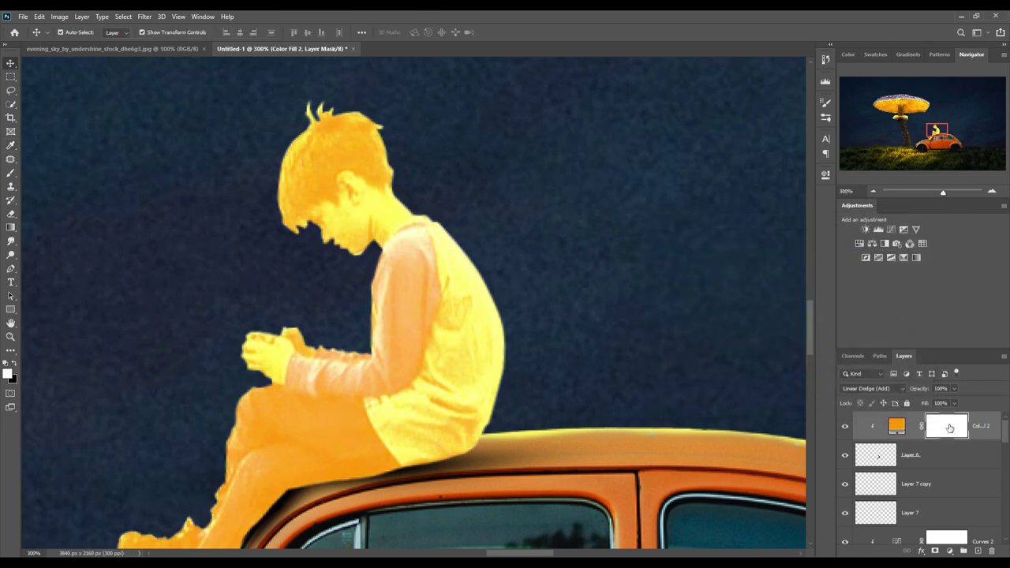
pyautogui.press('v')
pyautogui.hotkey('ctrl', 'i')
# - Paint orange glow on the back of the hair, the shin and the shoe toe, undoing a stray knee stroke
pyautogui.click(10, 172)
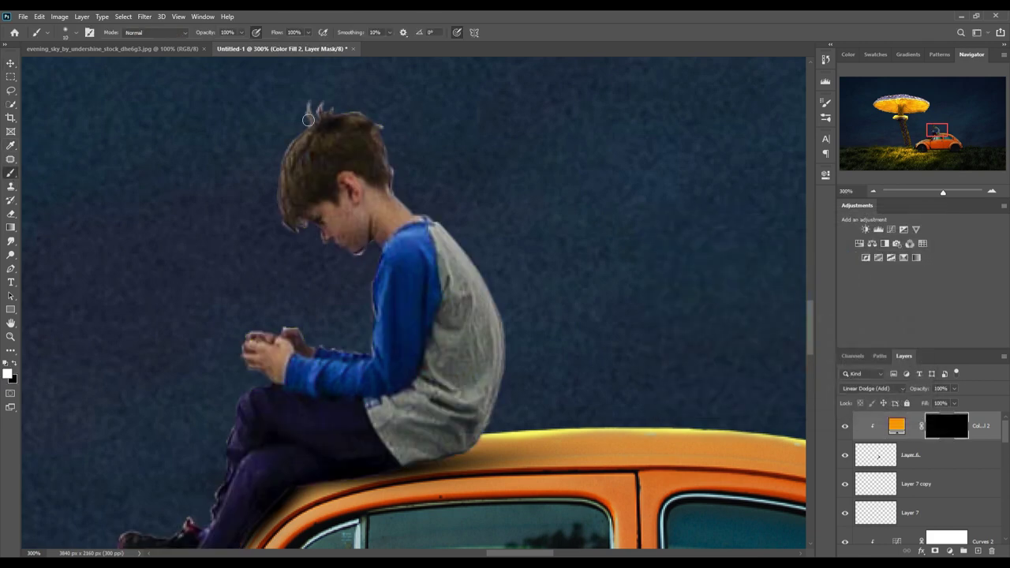
pyautogui.moveTo(297, 124)
pyautogui.mouseDown()
pyautogui.moveTo(300, 140)
pyautogui.moveTo(263, 216)
pyautogui.moveTo(269, 252)
pyautogui.moveTo(329, 277)
pyautogui.moveTo(329, 292)
pyautogui.moveTo(357, 287)
pyautogui.moveTo(374, 299)
pyautogui.moveTo(369, 363)
pyautogui.moveTo(349, 342)
pyautogui.moveTo(281, 322)
pyautogui.moveTo(206, 347)
pyautogui.mouseUp()
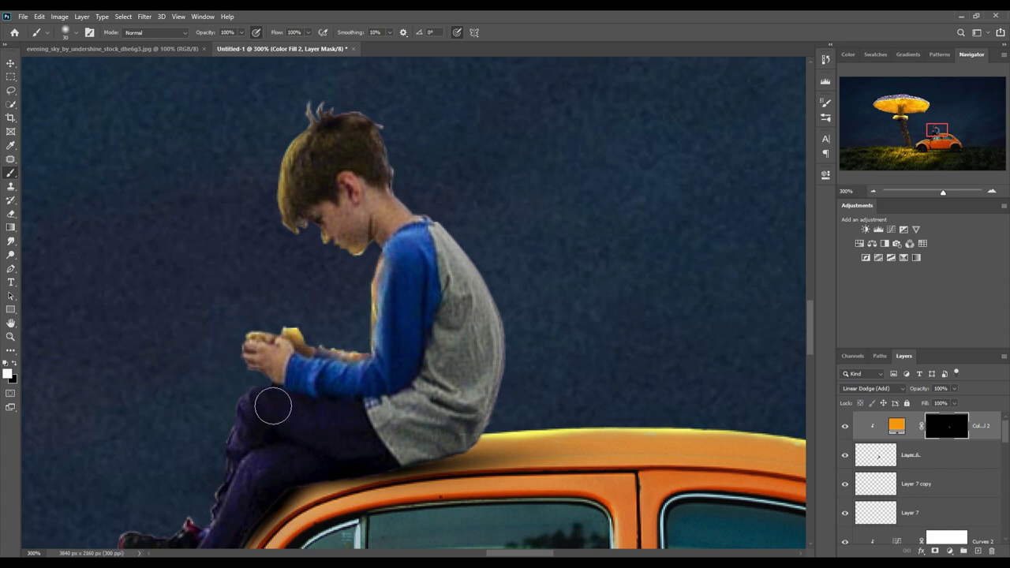
pyautogui.moveTo(273, 405); pyautogui.dragTo(244, 417)
pyautogui.hotkey('ctrl', 'z')
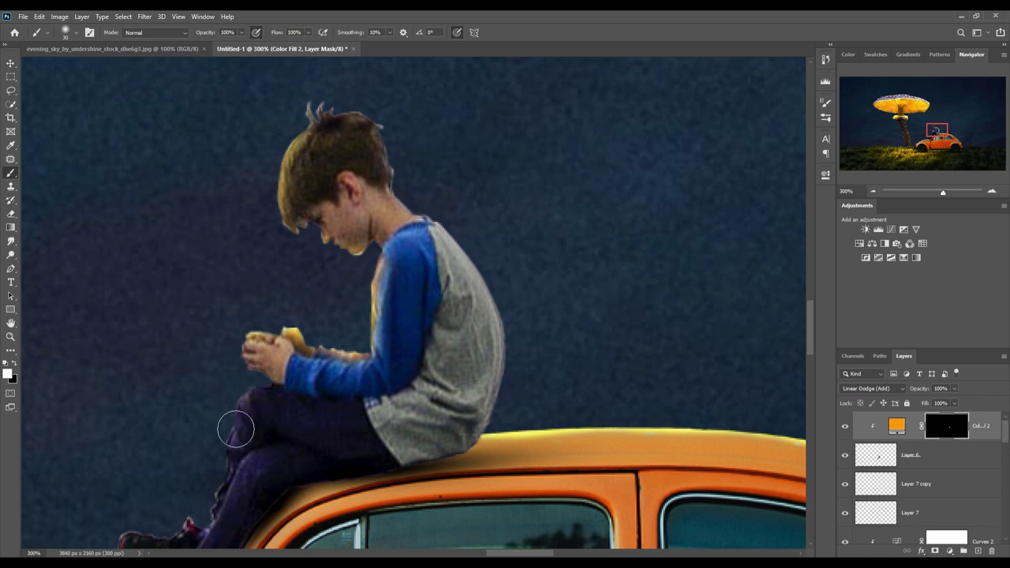
pyautogui.moveTo(228, 444)
pyautogui.mouseDown()
pyautogui.moveTo(202, 500)
pyautogui.moveTo(210, 513)
pyautogui.moveTo(198, 518)
pyautogui.moveTo(277, 347)
pyautogui.moveTo(302, 361)
pyautogui.moveTo(261, 378)
pyautogui.moveTo(232, 367)
pyautogui.moveTo(210, 382)
pyautogui.mouseUp()
pyautogui.moveTo(169, 419)
pyautogui.mouseDown()
pyautogui.moveTo(153, 406)
pyautogui.moveTo(168, 401)
pyautogui.mouseUp()
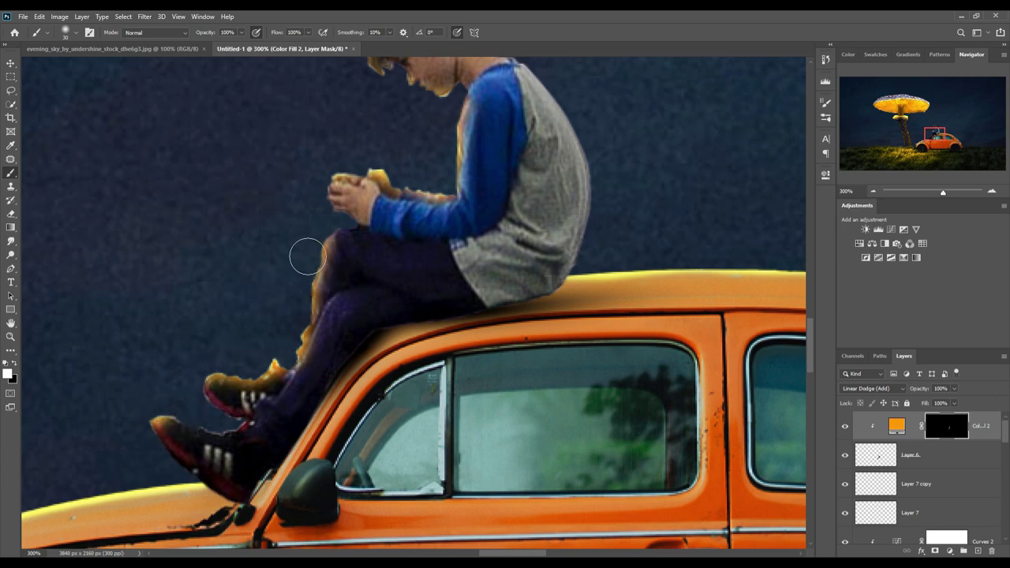
# - With a smaller brush, add glow to the hair tips, neck, forearm, knee, leg and front shoe
pyautogui.moveTo(307, 255); pyautogui.dragTo(287, 401)
pyautogui.moveTo(383, 101); pyautogui.dragTo(397, 95)
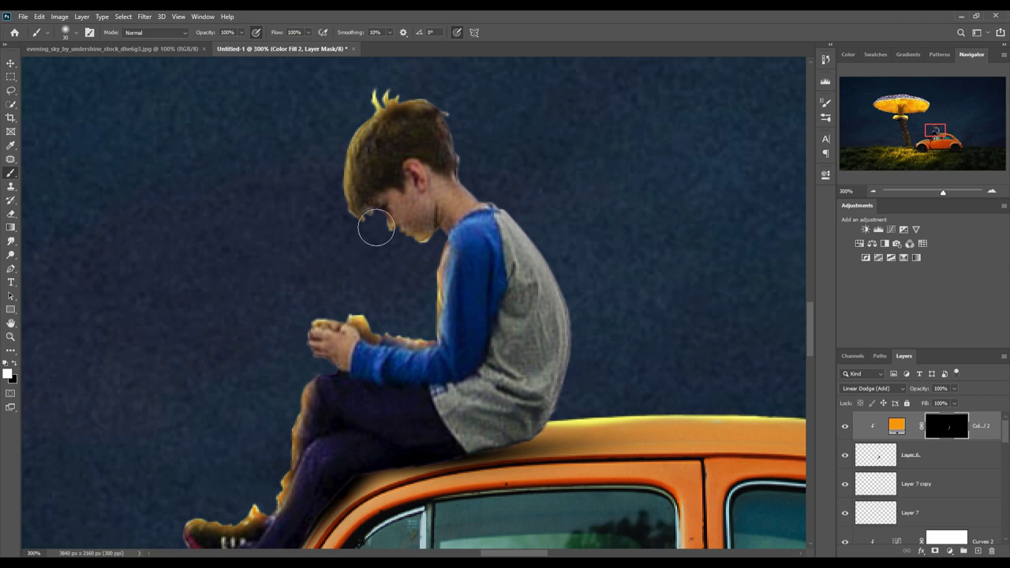
pyautogui.press('[')
pyautogui.press('[')
pyautogui.press('[')
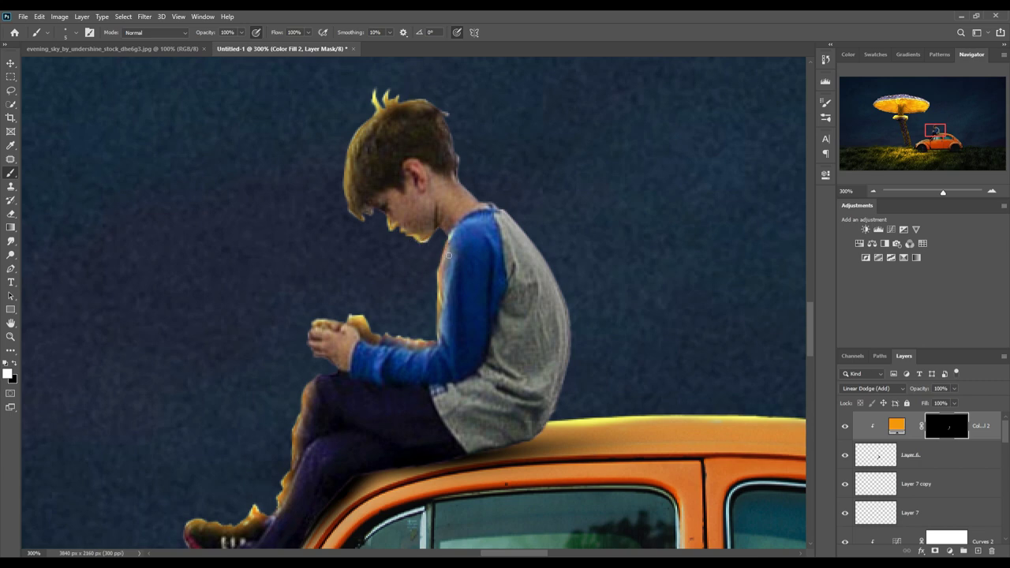
pyautogui.moveTo(448, 254)
pyautogui.mouseDown()
pyautogui.moveTo(457, 227)
pyautogui.moveTo(440, 288)
pyautogui.moveTo(461, 276)
pyautogui.moveTo(455, 361)
pyautogui.mouseUp()
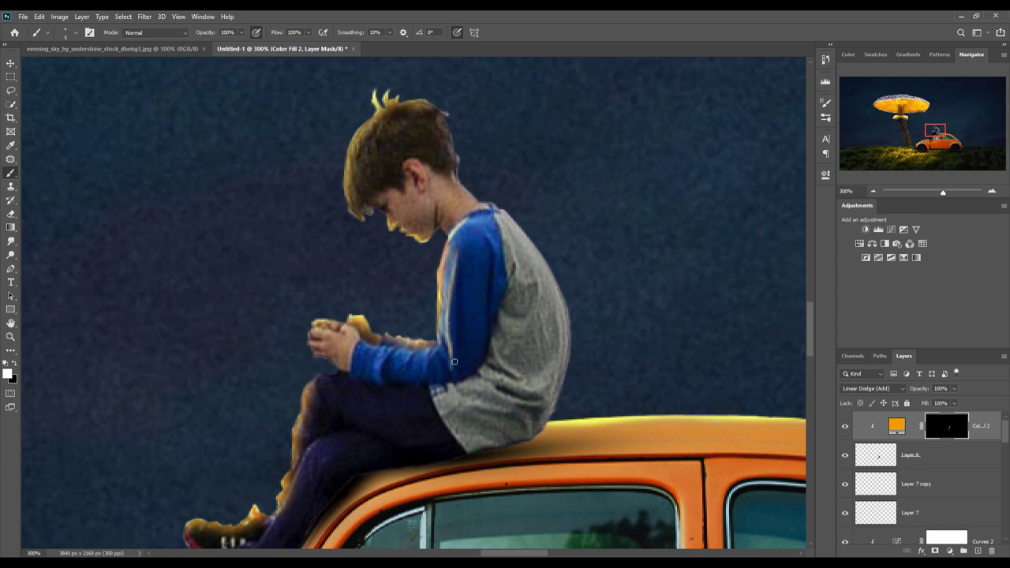
pyautogui.moveTo(395, 348); pyautogui.dragTo(426, 350)
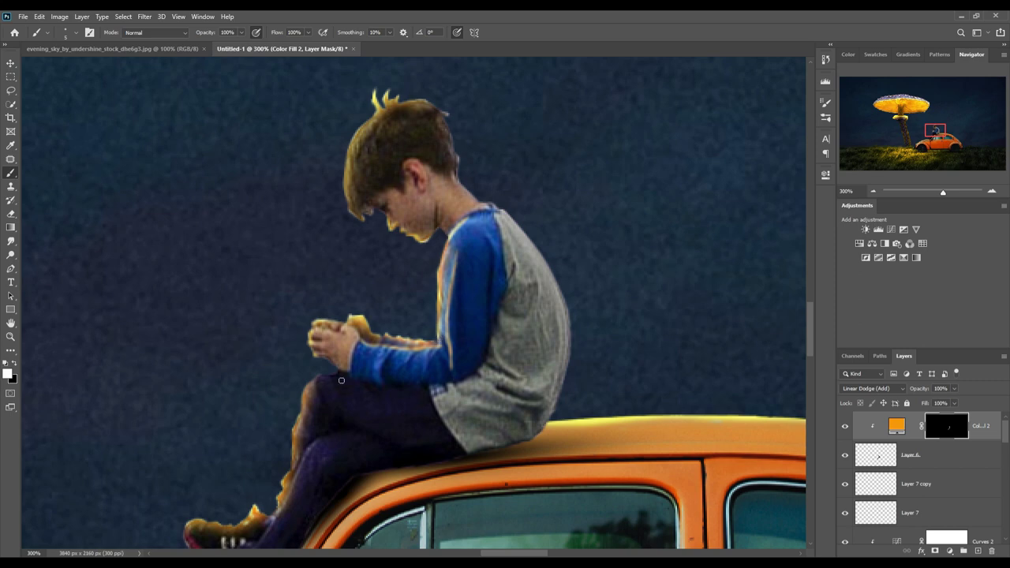
pyautogui.moveTo(341, 380); pyautogui.dragTo(318, 383)
pyautogui.moveTo(324, 441)
pyautogui.mouseDown()
pyautogui.moveTo(304, 456)
pyautogui.moveTo(337, 468)
pyautogui.moveTo(291, 495)
pyautogui.moveTo(272, 527)
pyautogui.moveTo(321, 433)
pyautogui.mouseUp()
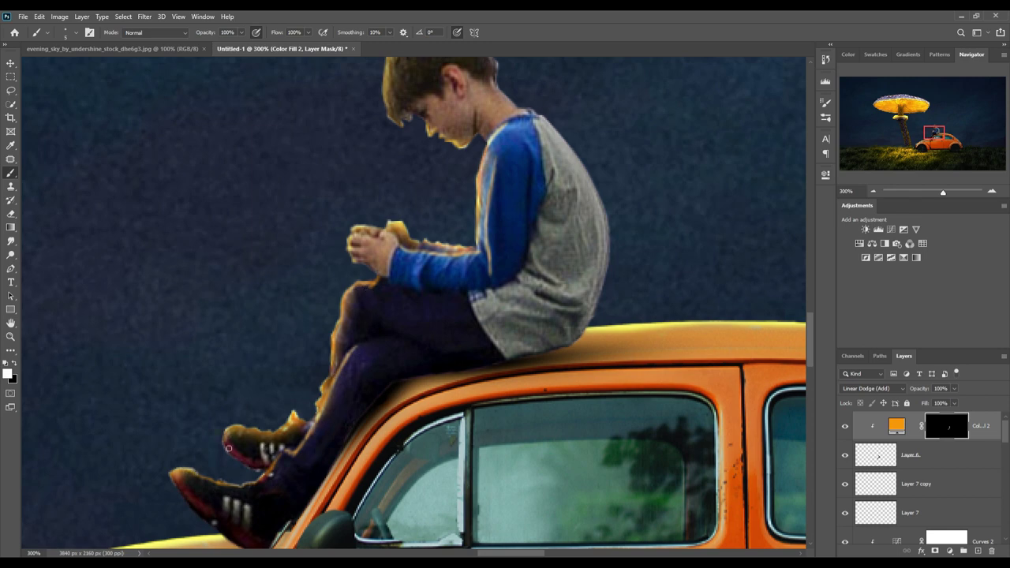
pyautogui.moveTo(228, 448); pyautogui.dragTo(234, 445)
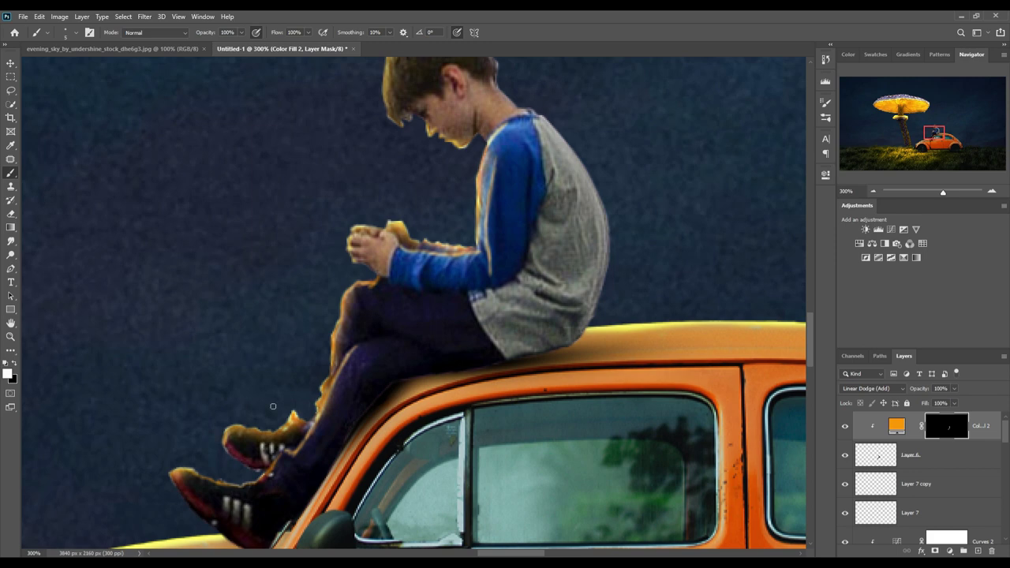
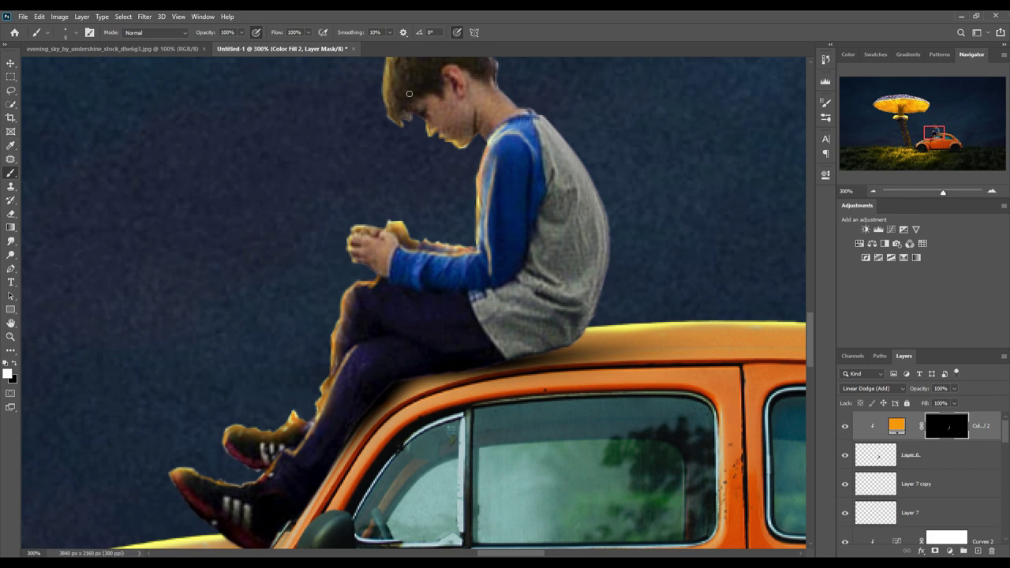
# - With a larger 13%-opacity brush, paint the Color Fill 2 mask over the boy's sleeve, shoulder, hair and chin
pyautogui.press(']')
pyautogui.press(']')
pyautogui.press(']')
pyautogui.moveTo(237, 33); pyautogui.dragTo(199, 44)
pyautogui.press(']')
pyautogui.press(']')
pyautogui.moveTo(541, 204)
pyautogui.mouseDown()
pyautogui.moveTo(336, 436)
pyautogui.moveTo(400, 304)
pyautogui.mouseUp()
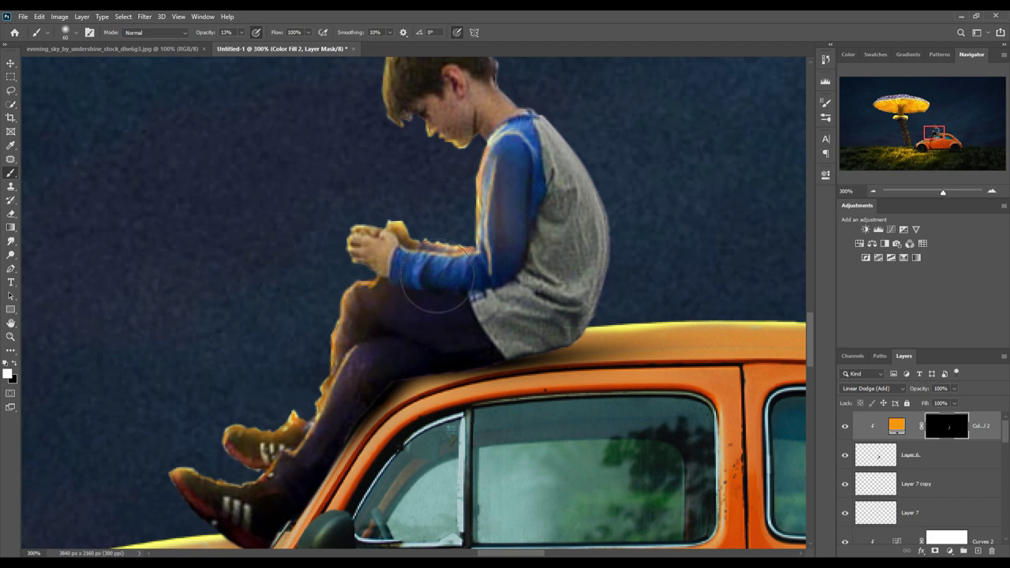
pyautogui.moveTo(410, 128)
pyautogui.mouseDown()
pyautogui.moveTo(426, 250)
pyautogui.moveTo(461, 226)
pyautogui.moveTo(408, 268)
pyautogui.moveTo(522, 326)
pyautogui.mouseUp()
pyautogui.press('v')
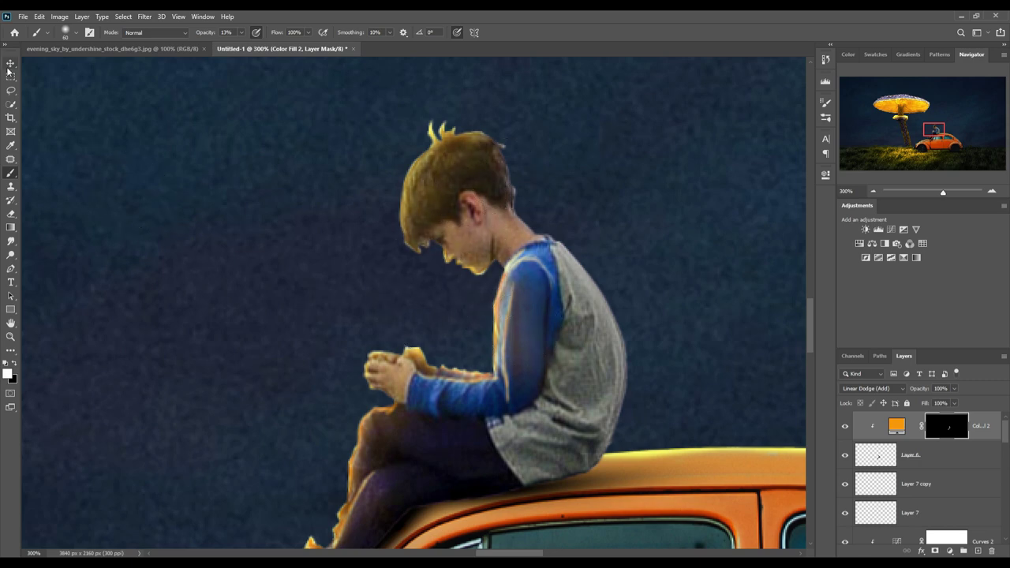
pyautogui.hotkey('ctrl', '0')
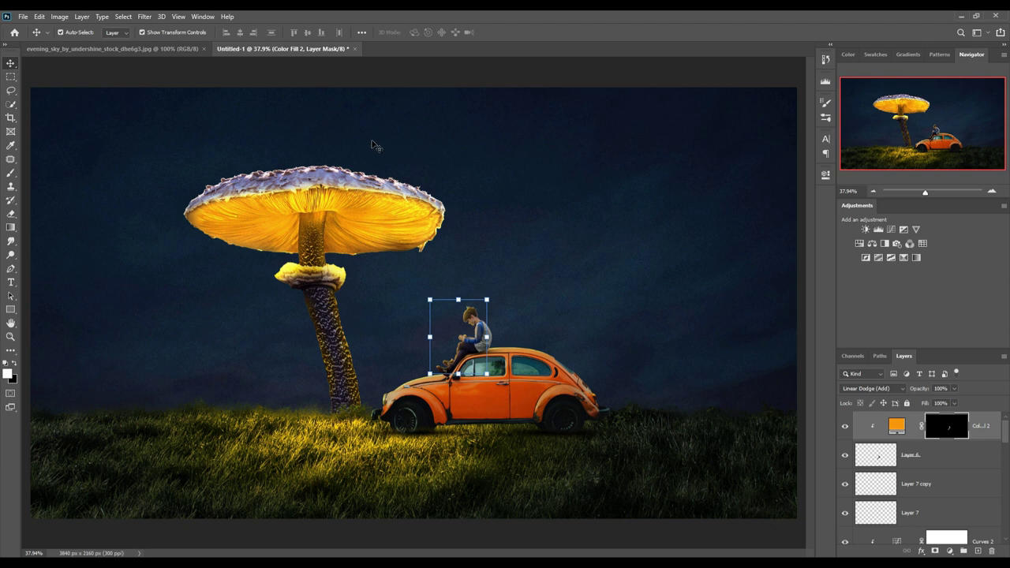
# - Add a new empty layer above Color Fill 2 with Linear Dodge (Add) blending
pyautogui.scroll(-1, 986, 474)
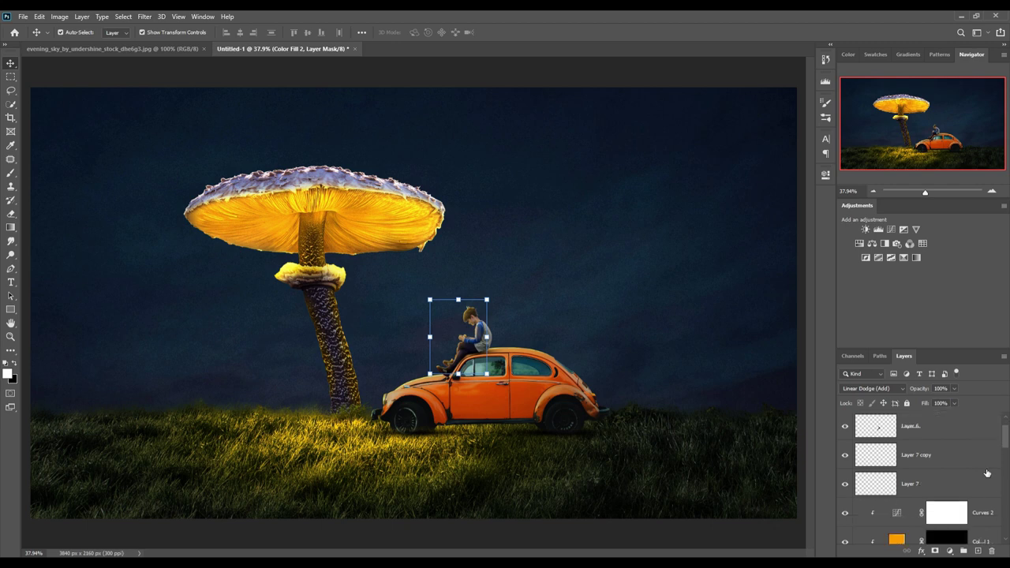
pyautogui.scroll(-2, 987, 473)
pyautogui.scroll(-1, 986, 474)
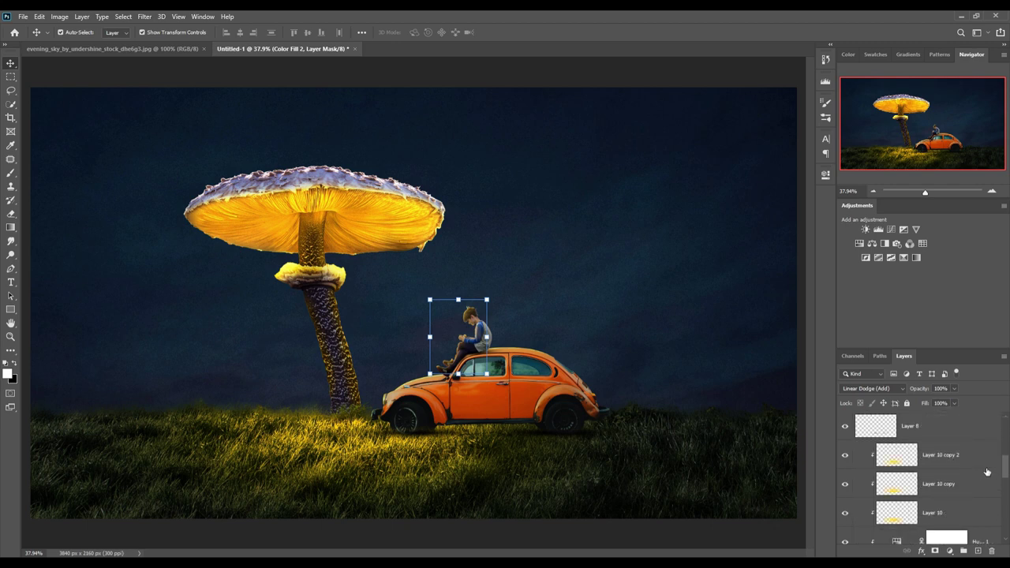
pyautogui.scroll(2, 978, 467)
pyautogui.hotkey('ctrl', '2')
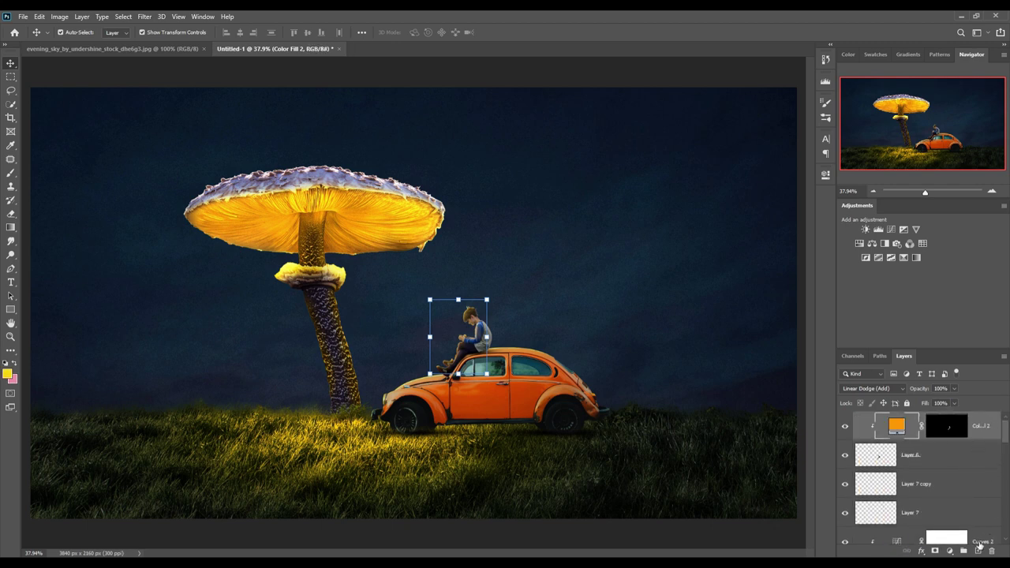
pyautogui.click(977, 550)
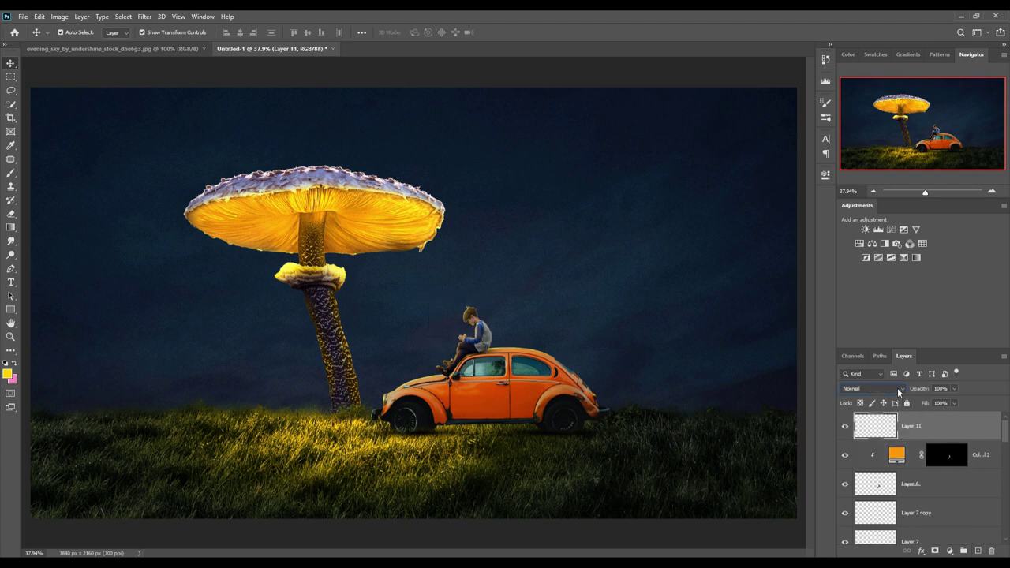
pyautogui.click(898, 391)
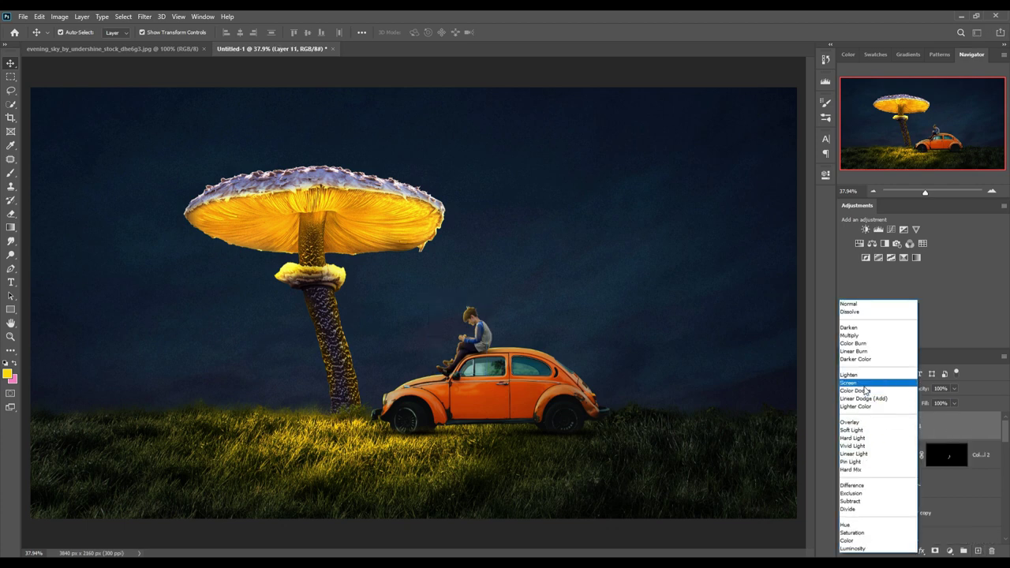
pyautogui.click(866, 398)
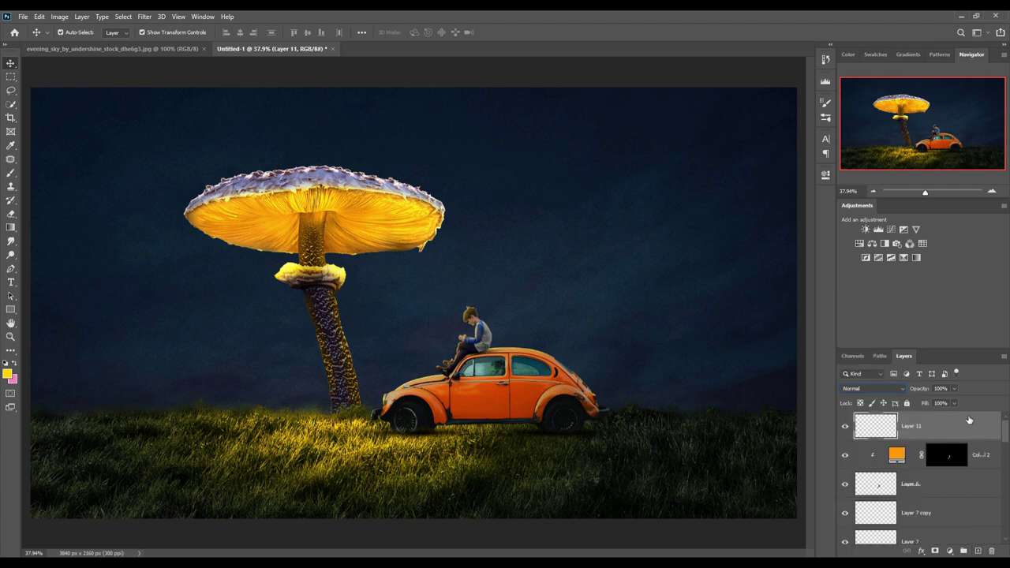
# - Add a #fdb303 orange-yellow Solid Color fill and invert its mask to black
pyautogui.click(949, 550)
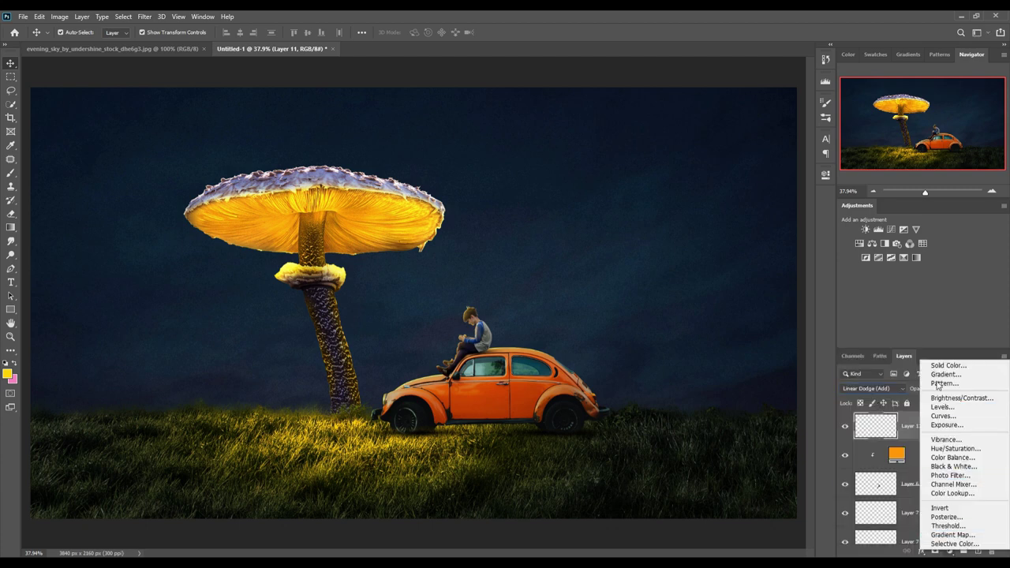
pyautogui.click(942, 365)
pyautogui.click(810, 361)
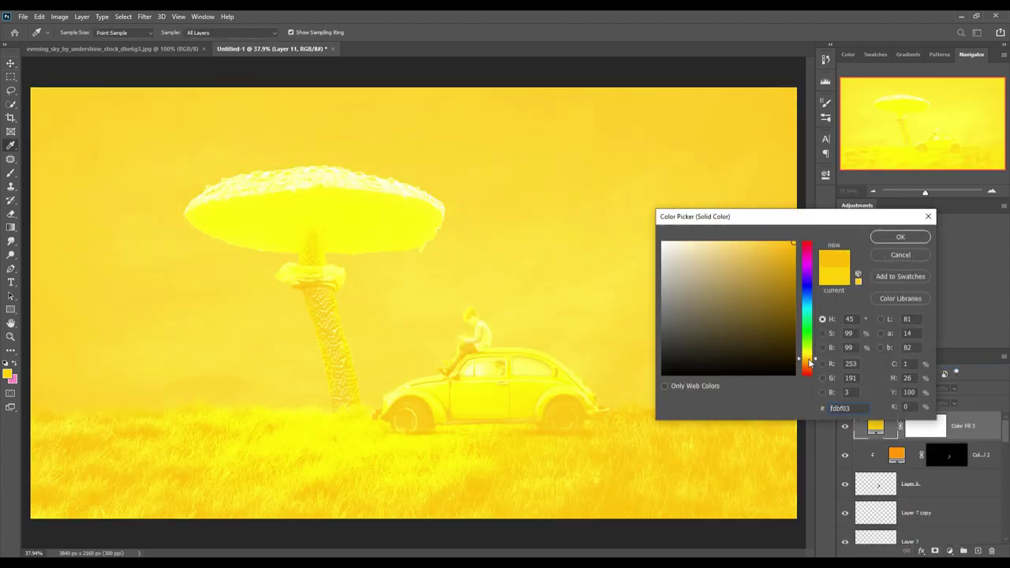
pyautogui.moveTo(816, 361); pyautogui.dragTo(817, 363)
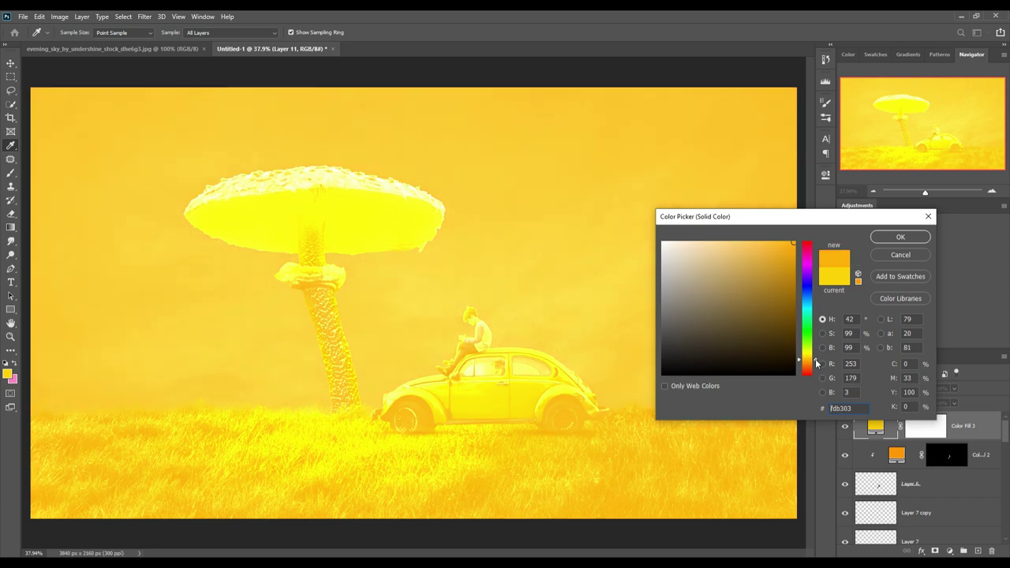
pyautogui.click(900, 237)
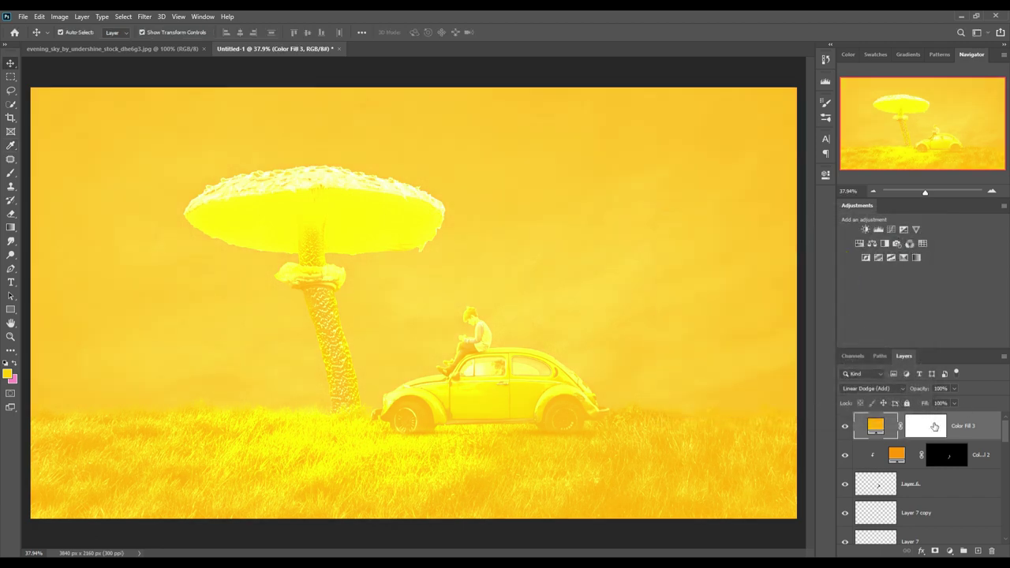
pyautogui.click(933, 426)
pyautogui.hotkey('ctrl', 'i')
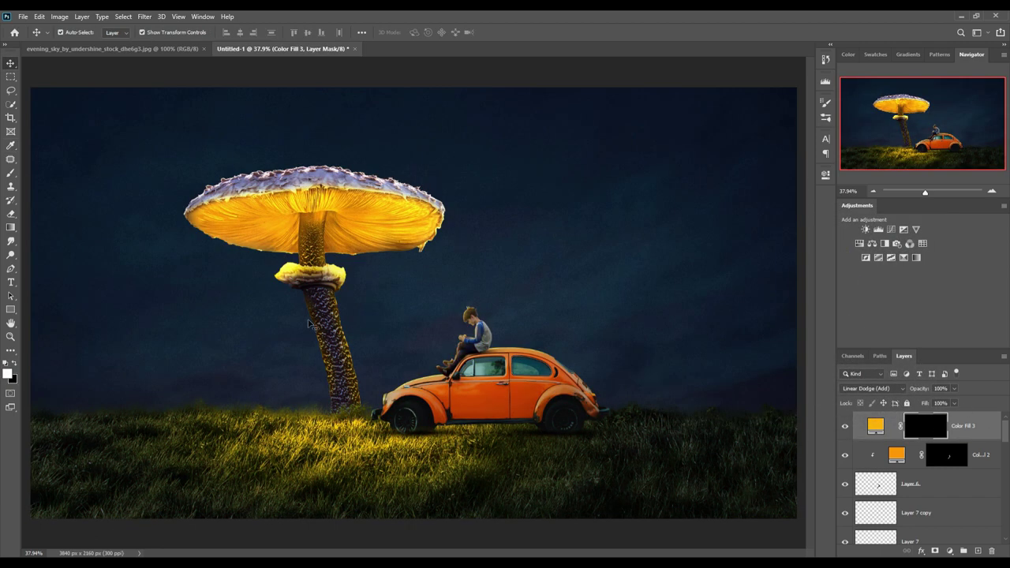
# - With a 900 px brush, paint white on the Color Fill 3 mask around the mushroom
pyautogui.click(11, 173)
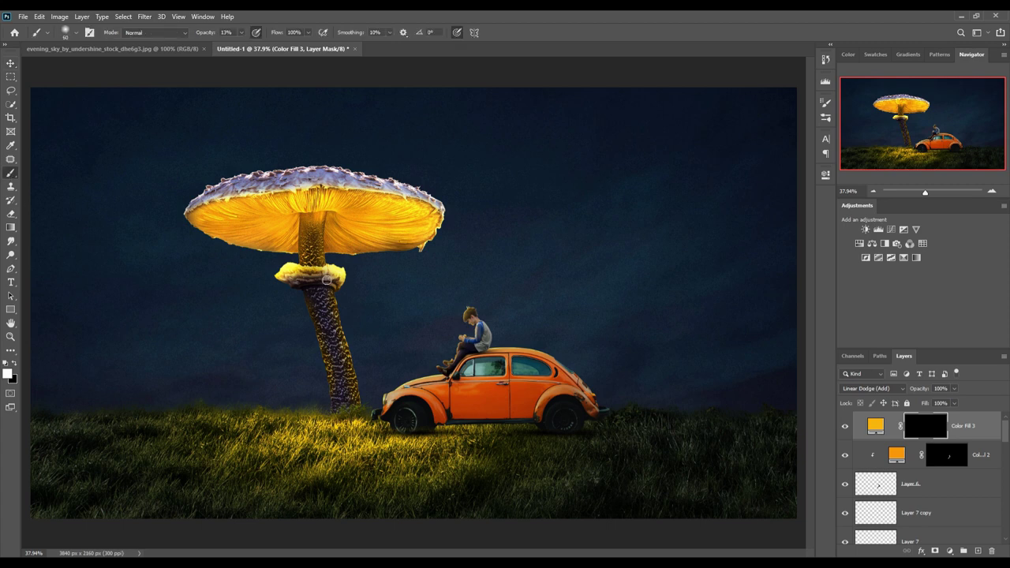
pyautogui.press(']')
pyautogui.press(']')
pyautogui.press(']')
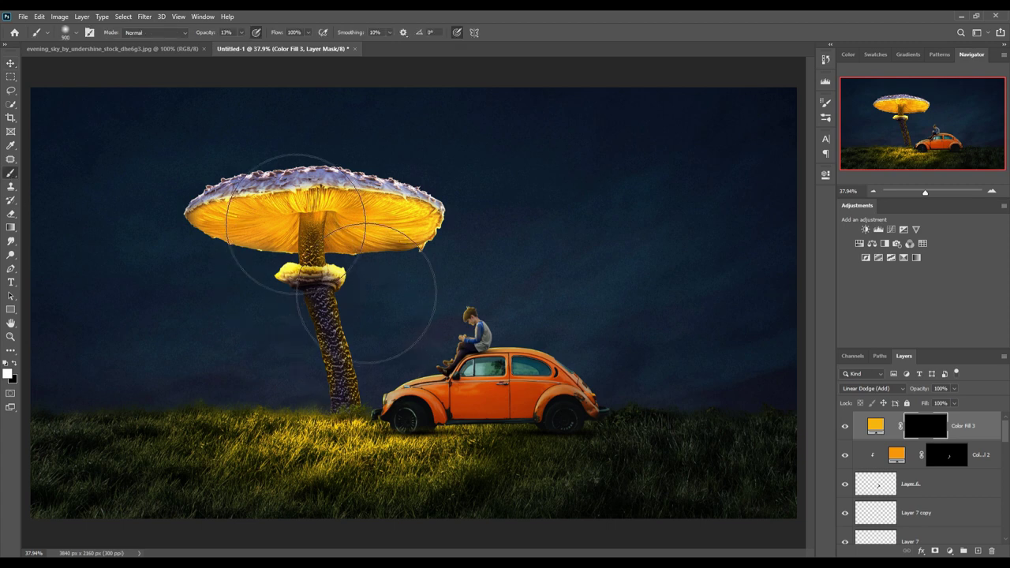
pyautogui.moveTo(255, 253)
pyautogui.mouseDown()
pyautogui.moveTo(229, 284)
pyautogui.moveTo(176, 414)
pyautogui.moveTo(304, 273)
pyautogui.moveTo(166, 380)
pyautogui.moveTo(270, 356)
pyautogui.moveTo(350, 265)
pyautogui.moveTo(266, 372)
pyautogui.moveTo(372, 394)
pyautogui.moveTo(376, 368)
pyautogui.moveTo(451, 361)
pyautogui.moveTo(444, 288)
pyautogui.moveTo(439, 352)
pyautogui.moveTo(513, 387)
pyautogui.moveTo(417, 236)
pyautogui.moveTo(311, 266)
pyautogui.moveTo(360, 349)
pyautogui.moveTo(315, 354)
pyautogui.moveTo(298, 368)
pyautogui.moveTo(226, 326)
pyautogui.mouseUp()
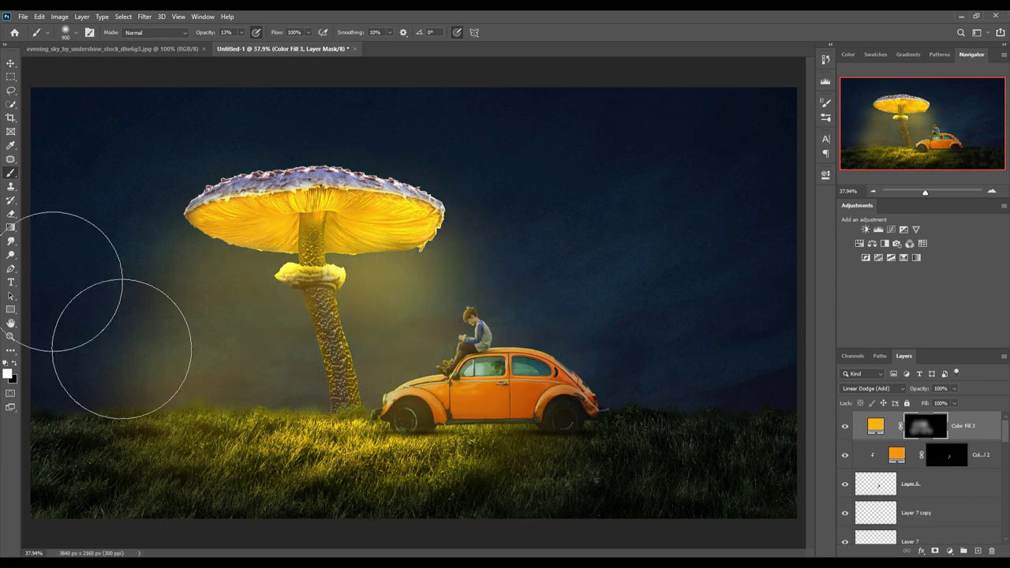
pyautogui.click(10, 62)
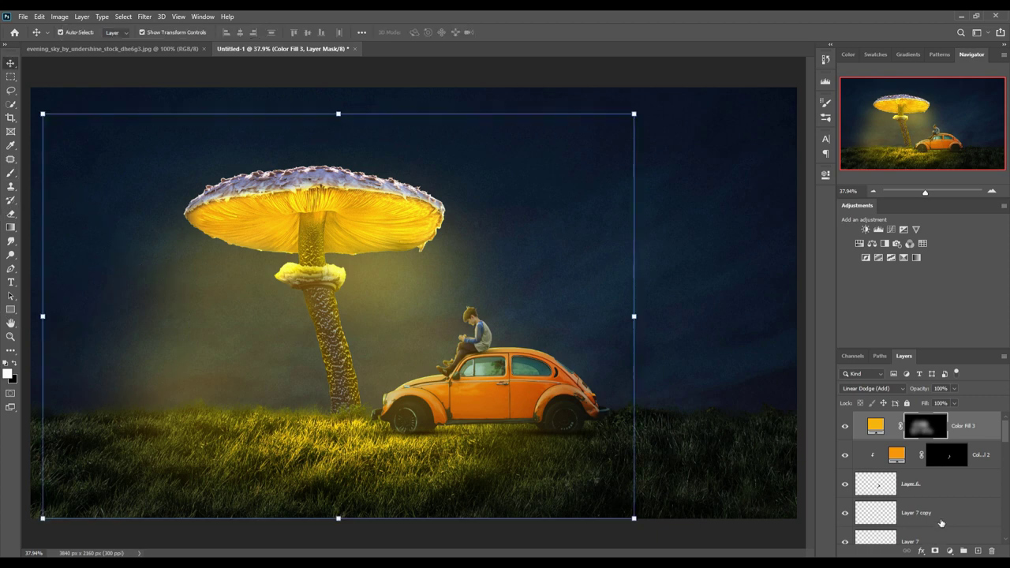
# - Stamp all visible layers above Color Fill 3 into Layer 11 and convert it to a Smart Object
pyautogui.scroll(-5, 940, 522)
pyautogui.scroll(-1, 940, 521)
pyautogui.scroll(-2, 940, 521)
pyautogui.scroll(-2, 941, 521)
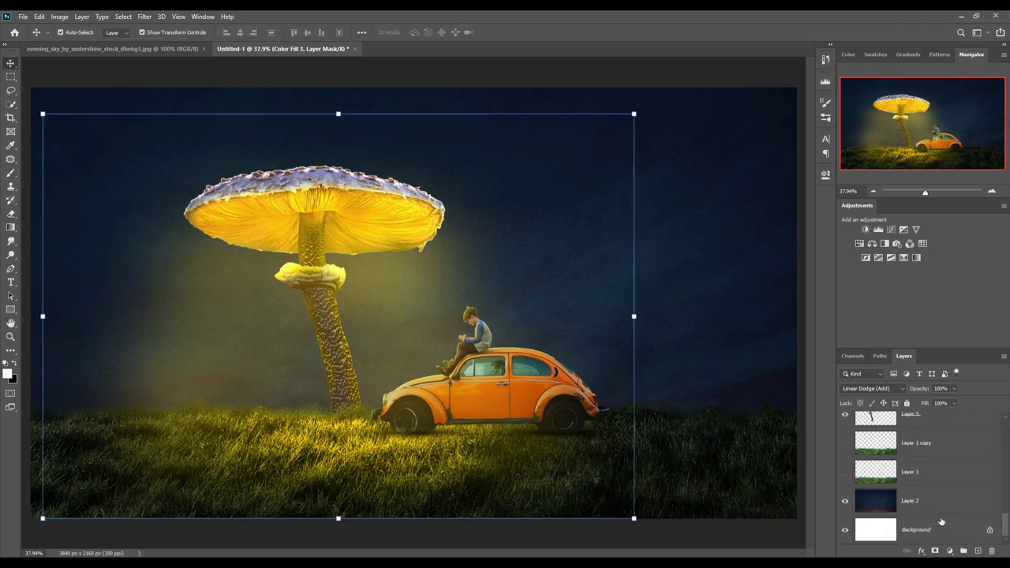
pyautogui.scroll(-1, 940, 521)
pyautogui.scroll(3, 940, 518)
pyautogui.scroll(3, 939, 514)
pyautogui.scroll(2, 938, 511)
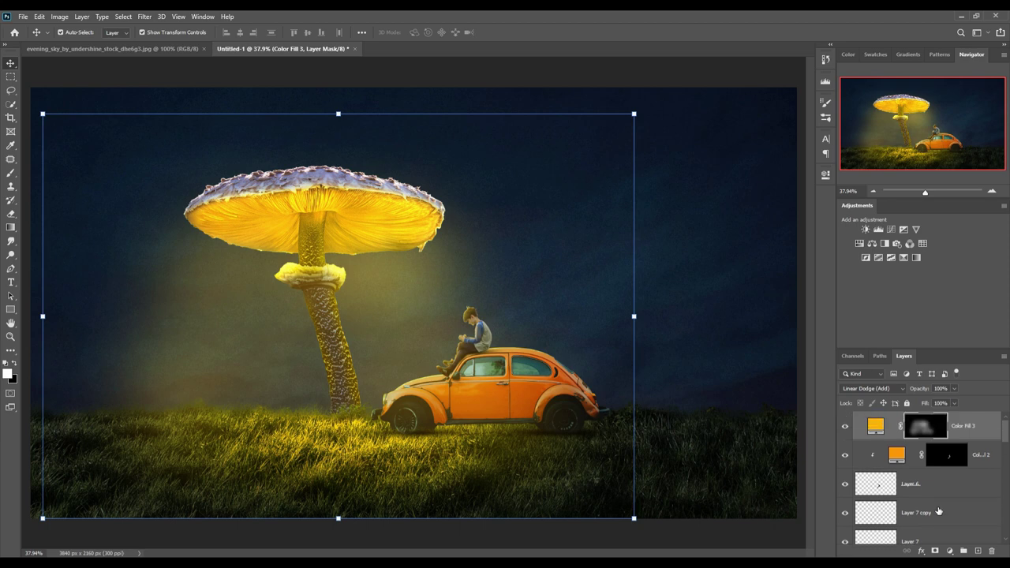
pyautogui.click(984, 430)
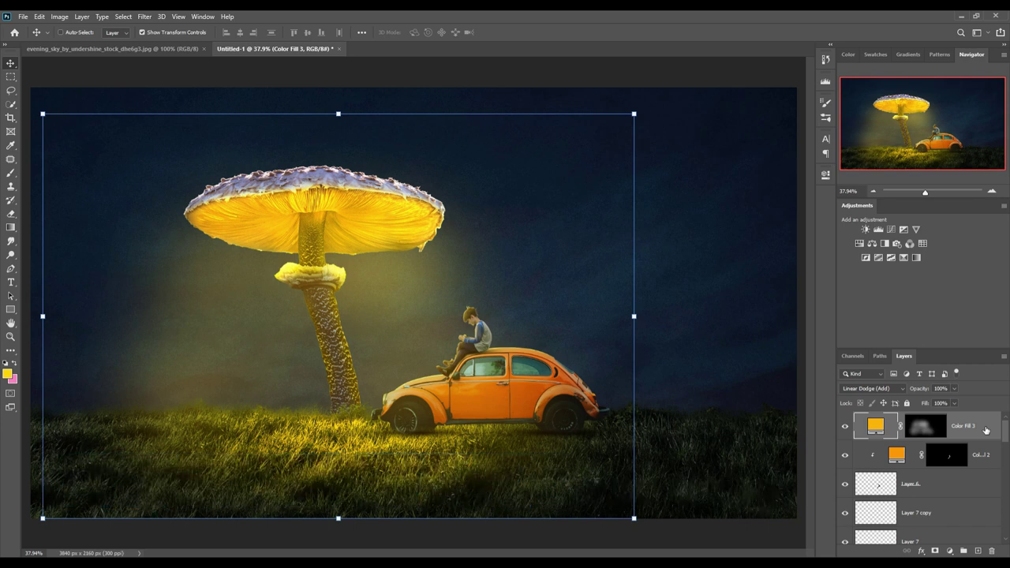
pyautogui.hotkey('ctrl', 'alt', 'shift', 'e')
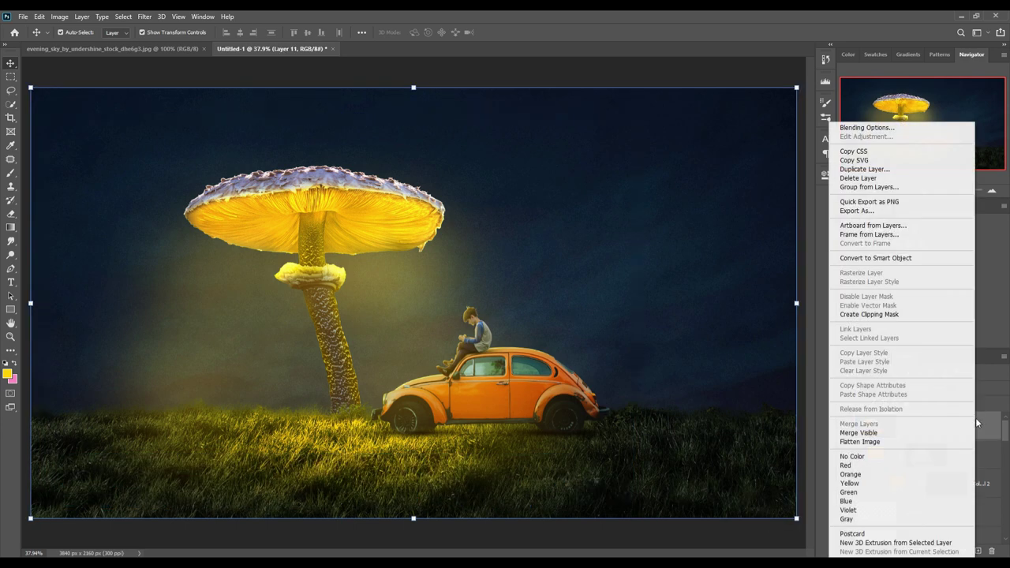
pyautogui.rightClick(985, 426)
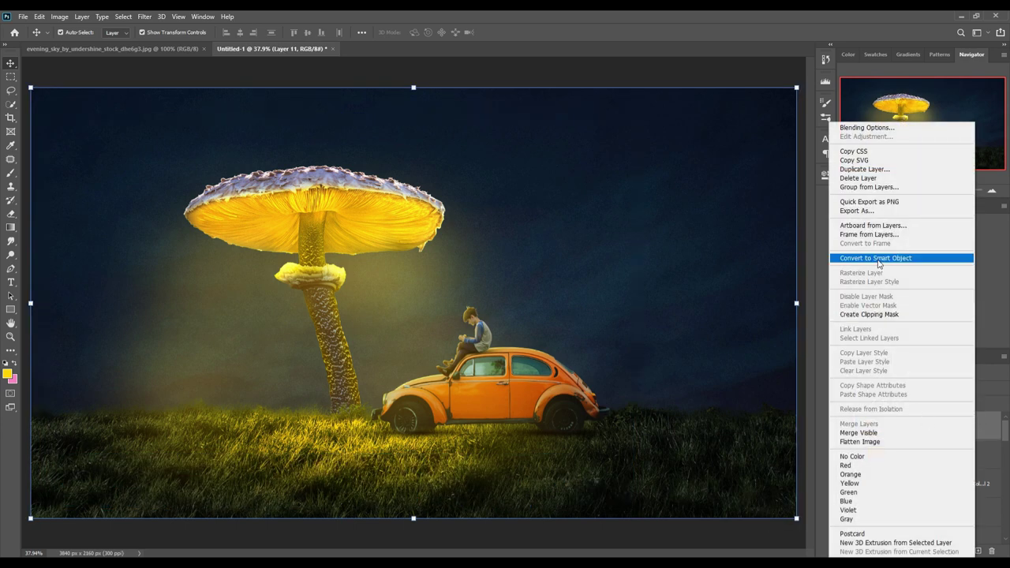
pyautogui.click(878, 259)
# - In Camera Raw on Layer 11, set the parametric curve to Highlights +28, Lights +16, Darks -29, lower Shadows
pyautogui.click(146, 17)
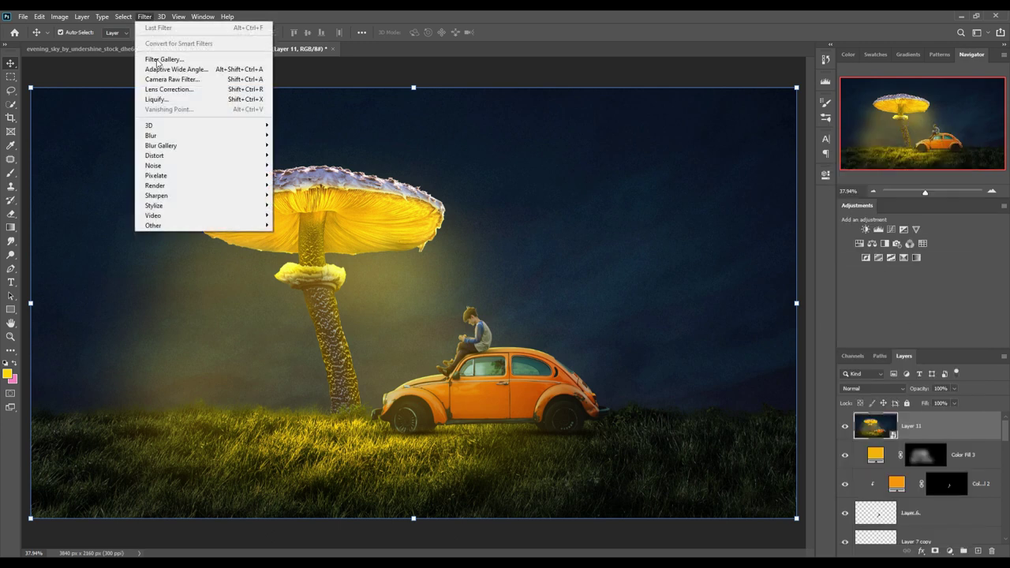
pyautogui.click(181, 79)
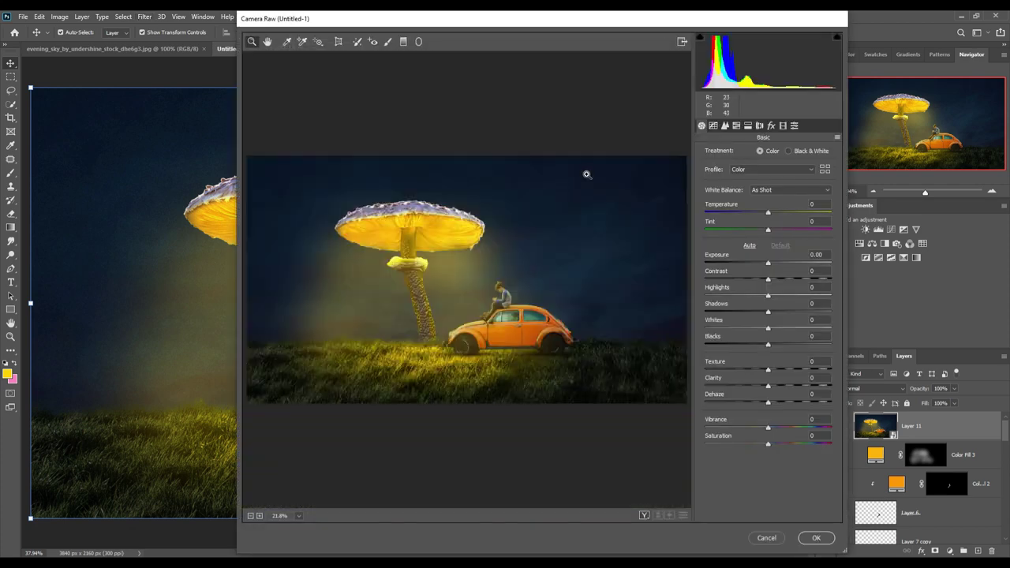
pyautogui.click(714, 126)
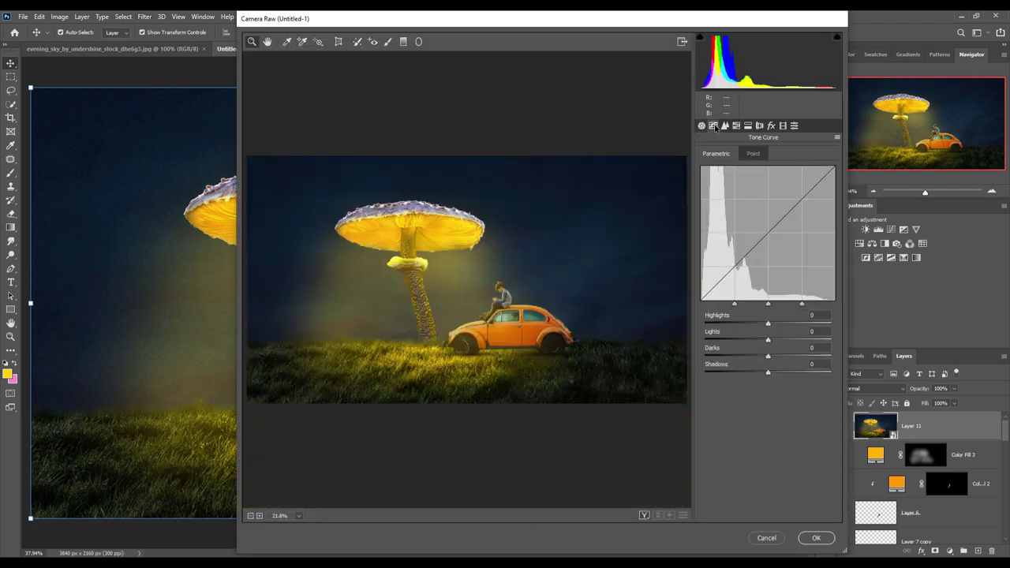
pyautogui.moveTo(767, 357)
pyautogui.mouseDown()
pyautogui.moveTo(747, 360)
pyautogui.moveTo(777, 343)
pyautogui.moveTo(764, 324)
pyautogui.moveTo(787, 329)
pyautogui.moveTo(780, 341)
pyautogui.mouseUp()
pyautogui.moveTo(769, 376); pyautogui.dragTo(763, 376)
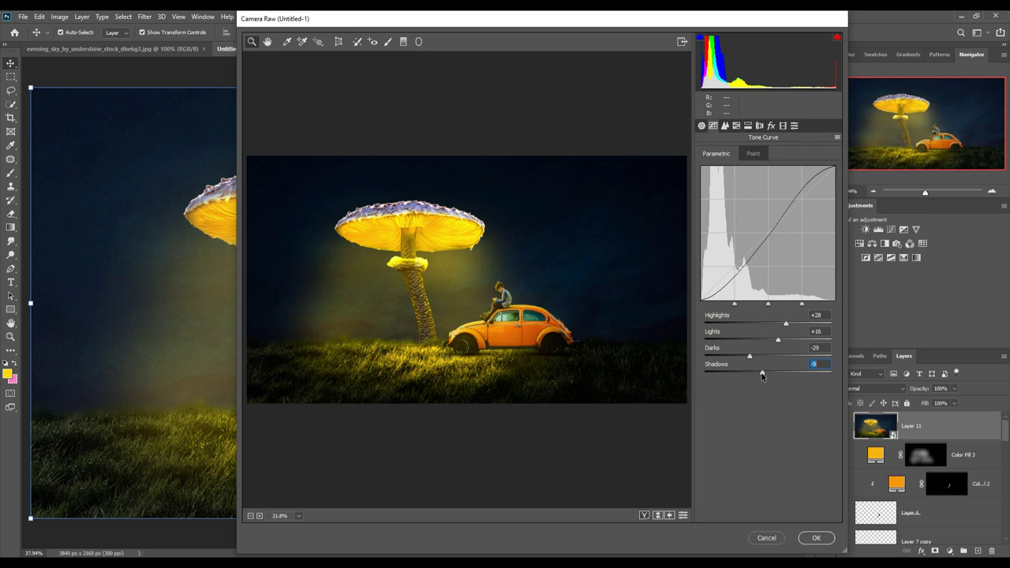
pyautogui.click(701, 125)
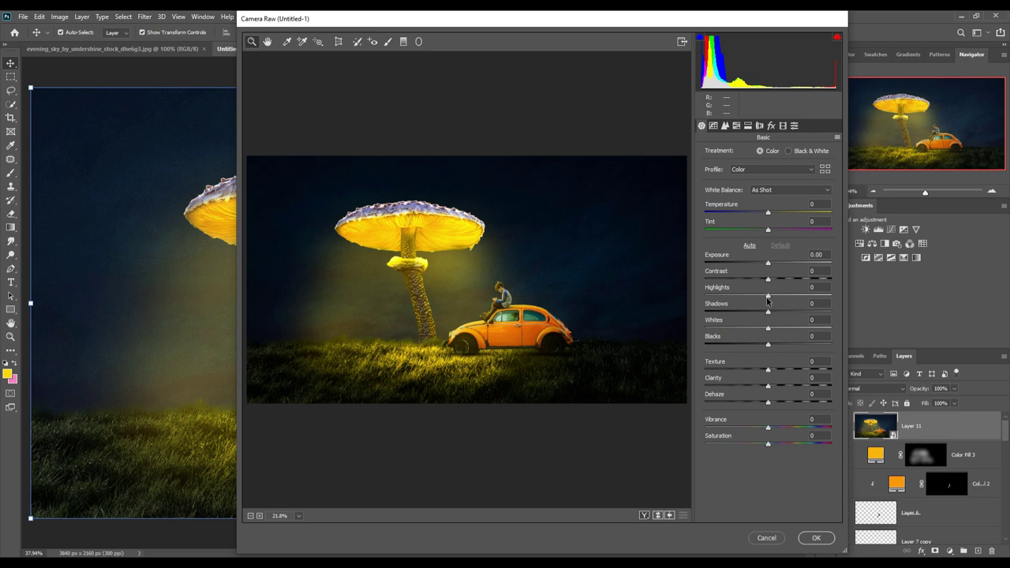
# - Set Highlights +5, Shadows -8, Blacks -4 and shift the Yellows hue to +22
pyautogui.moveTo(767, 296); pyautogui.dragTo(763, 312)
pyautogui.moveTo(767, 346); pyautogui.dragTo(765, 346)
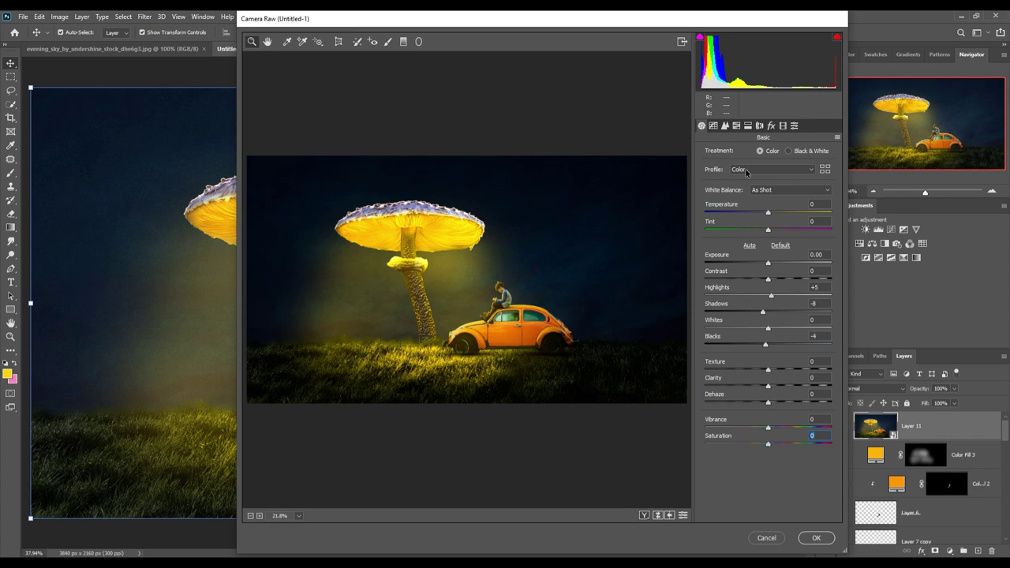
pyautogui.click(747, 126)
pyautogui.click(735, 126)
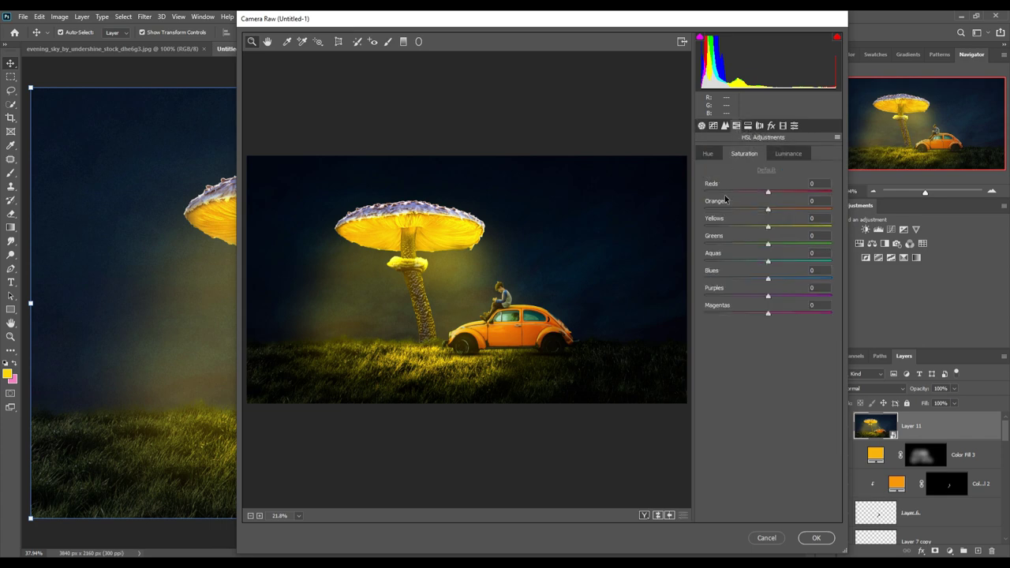
pyautogui.click(711, 154)
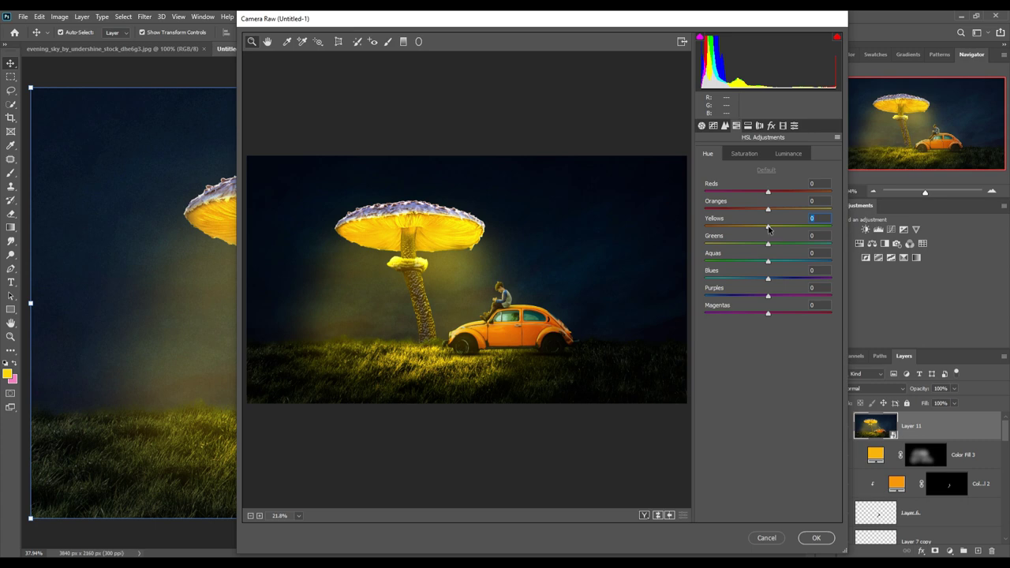
pyautogui.moveTo(769, 228)
pyautogui.mouseDown()
pyautogui.moveTo(754, 229)
pyautogui.moveTo(780, 231)
pyautogui.mouseUp()
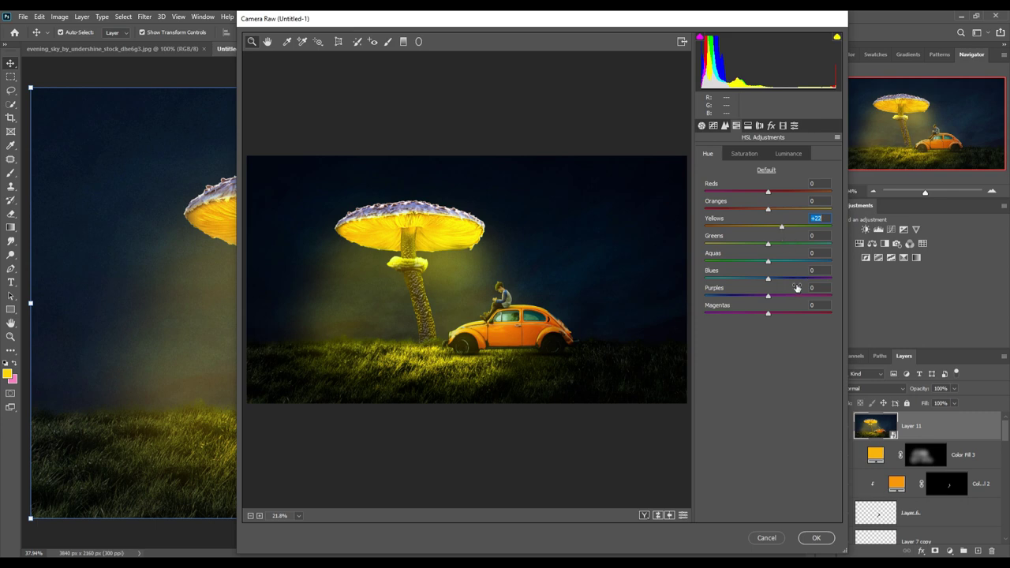
# - Raise Saturation to +14 and apply the Camera Raw grade to Layer 11
pyautogui.click(772, 127)
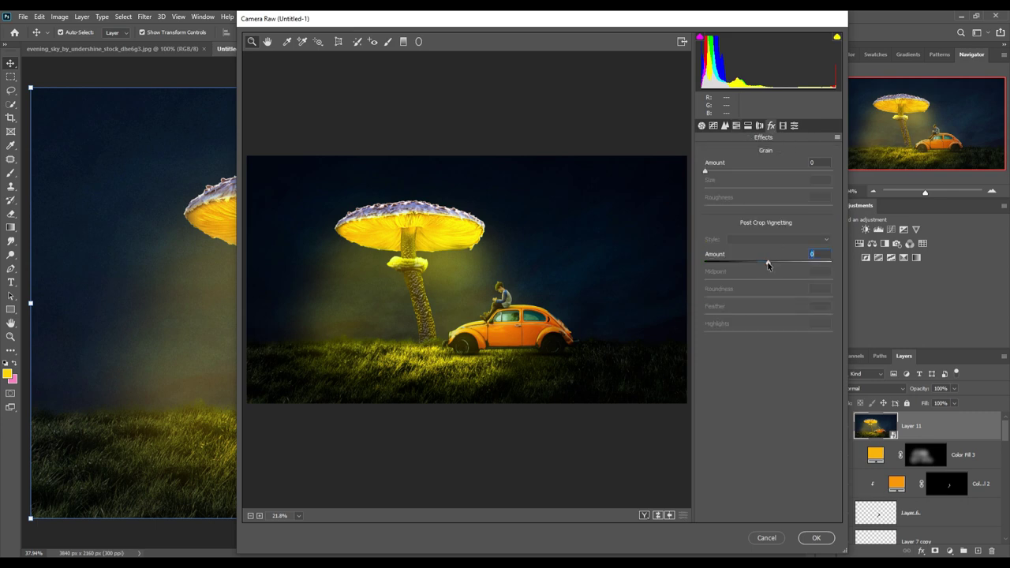
pyautogui.click(702, 126)
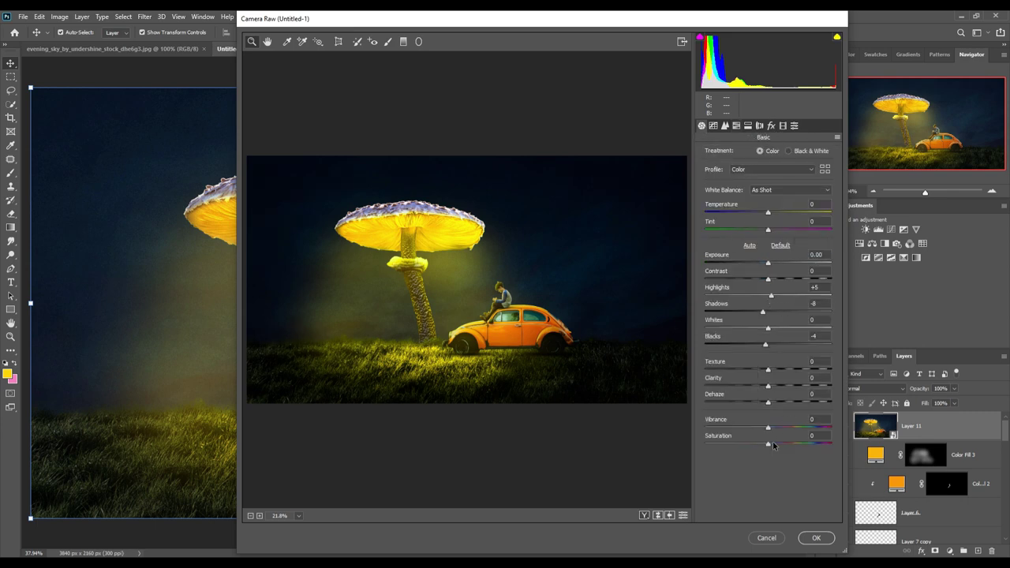
pyautogui.moveTo(773, 445); pyautogui.dragTo(777, 448)
pyautogui.click(815, 537)
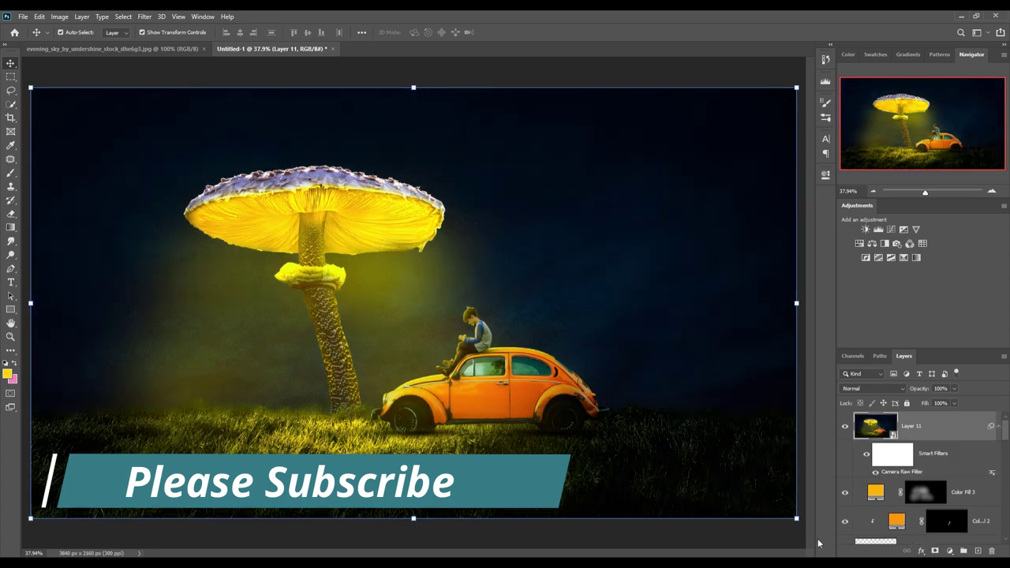